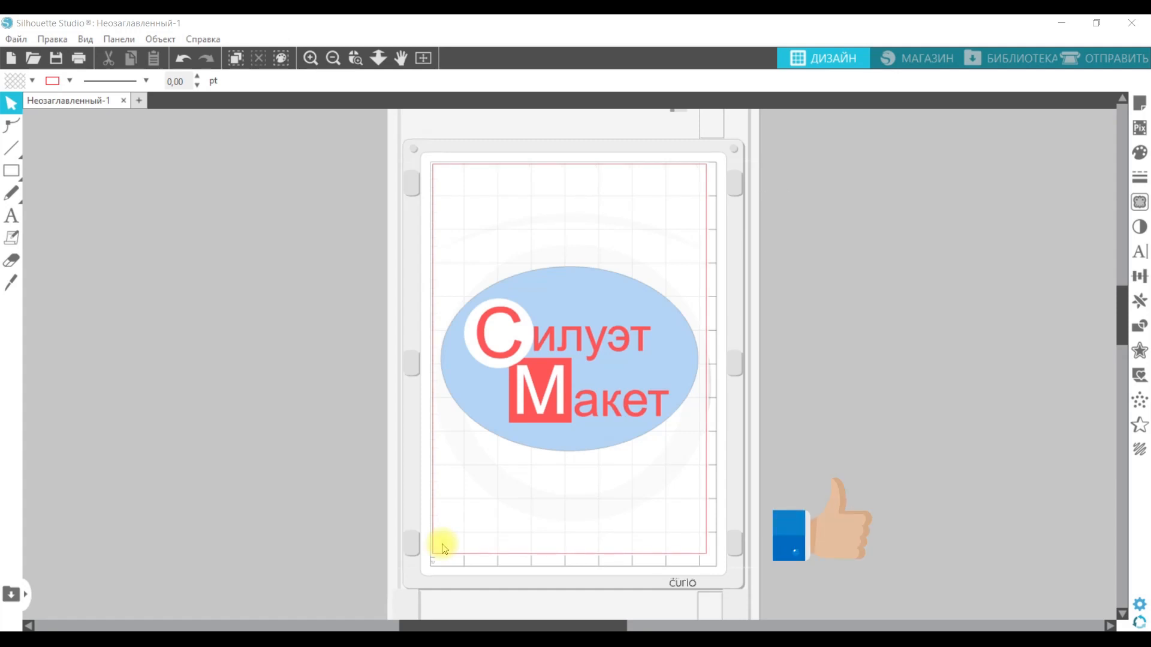
- Delete the Силуэт Макет logo from the page
{"action": "left_click", "coordinate": [500, 351]}
{"action": "key", "text": "Delete"}
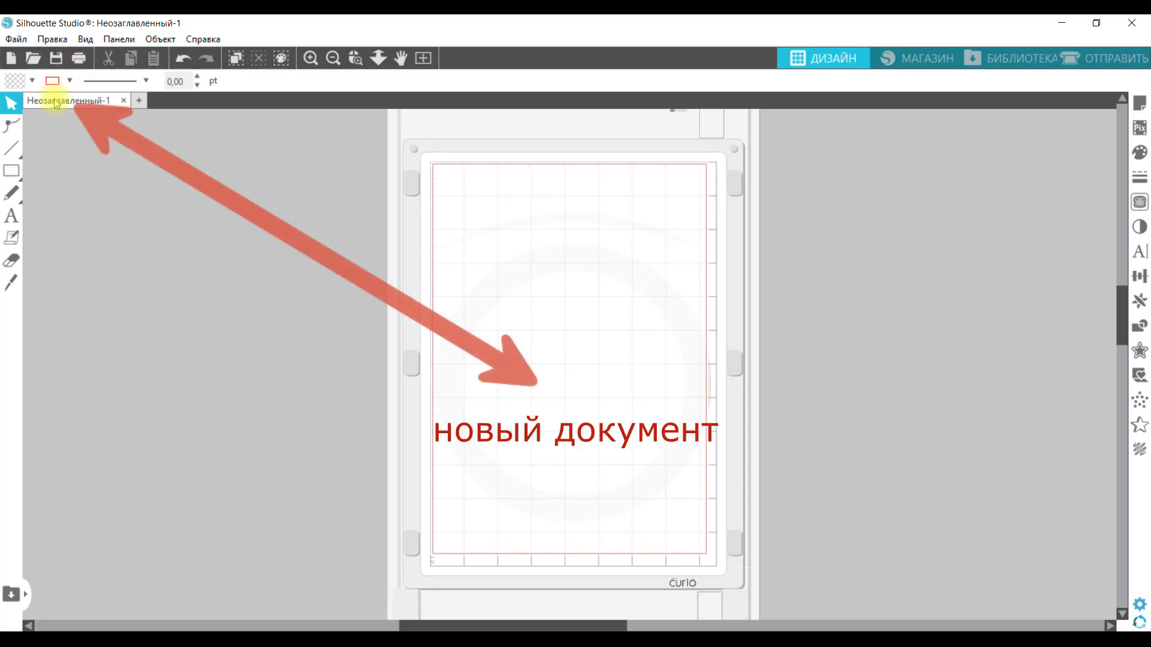
- Create three additional blank documents
{"action": "left_click", "coordinate": [11, 63]}
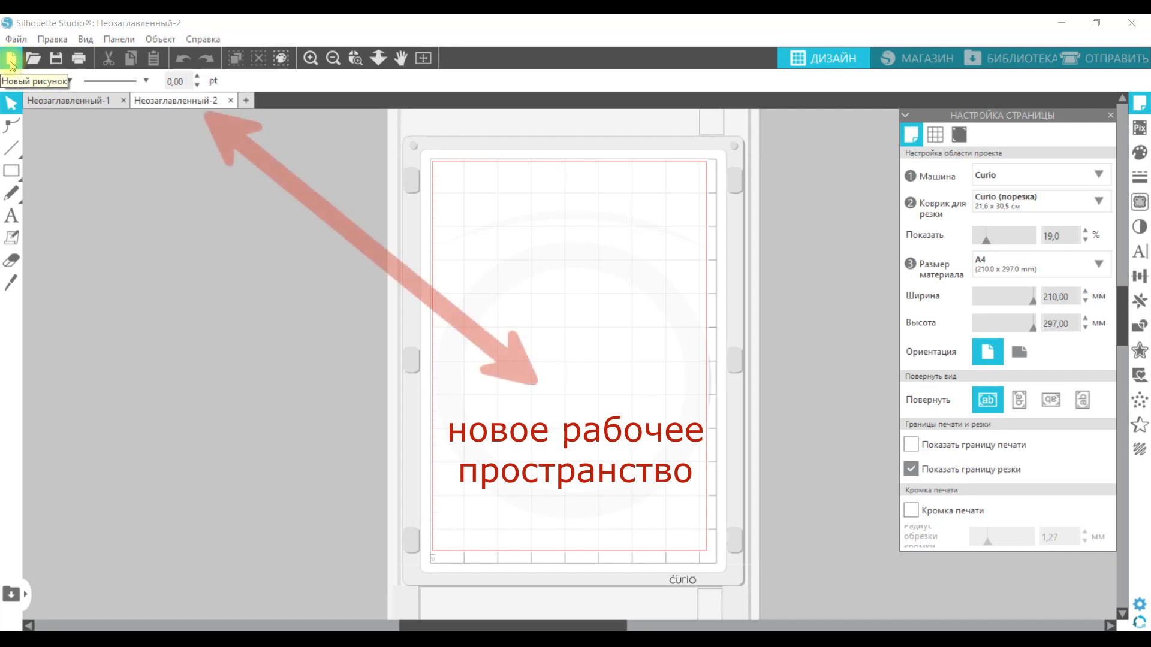
{"action": "left_click", "coordinate": [13, 39]}
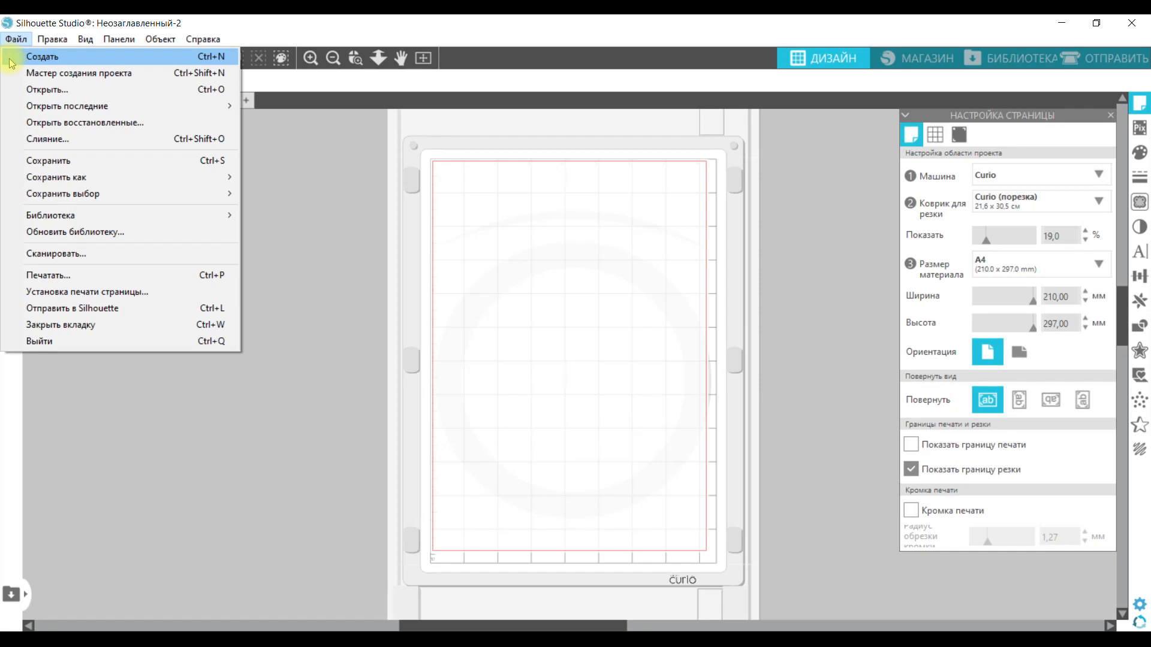
{"action": "left_click", "coordinate": [11, 59]}
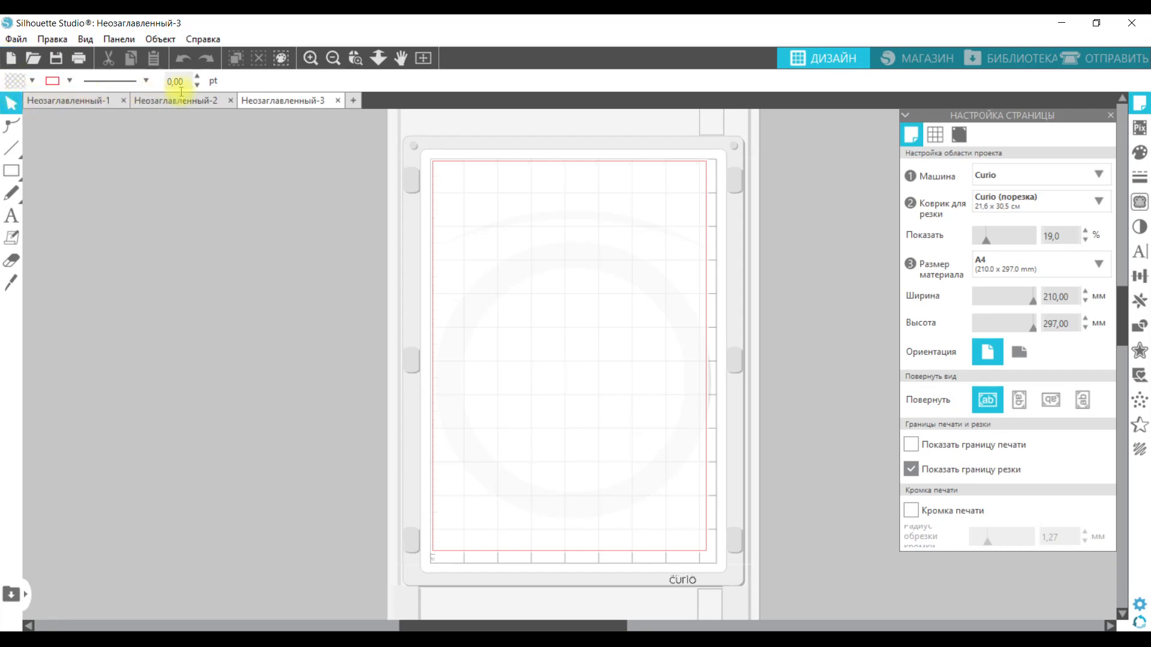
{"action": "left_click", "coordinate": [356, 100]}
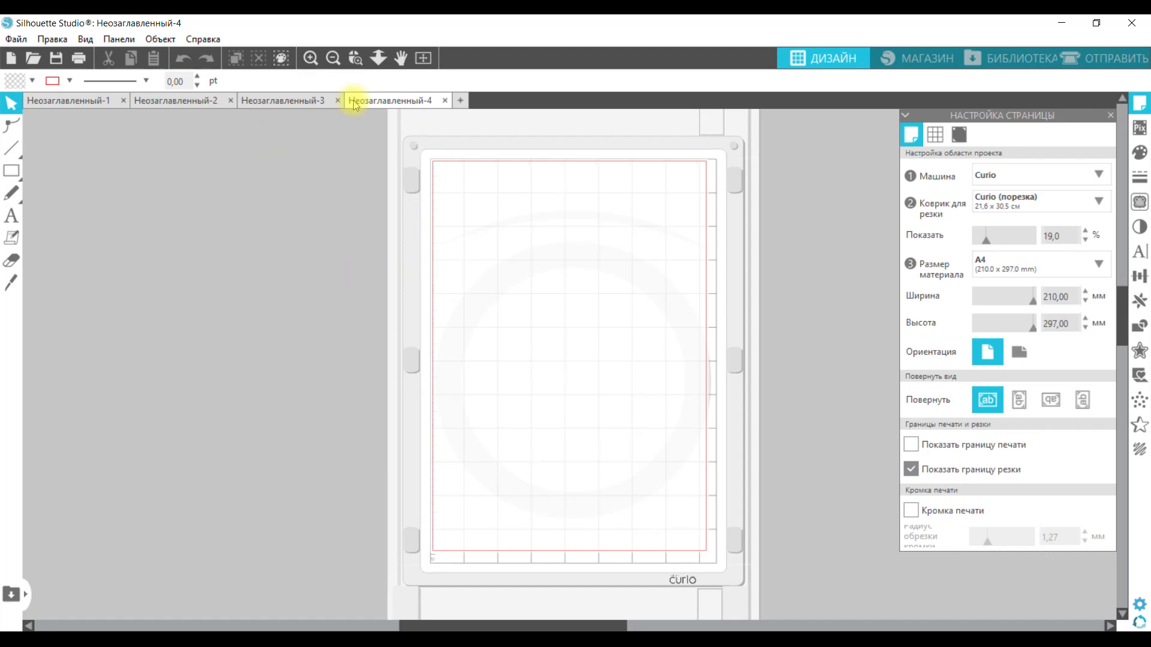
- Close the three additional blank documents, keeping only the first untitled one
{"action": "left_click", "coordinate": [298, 100]}
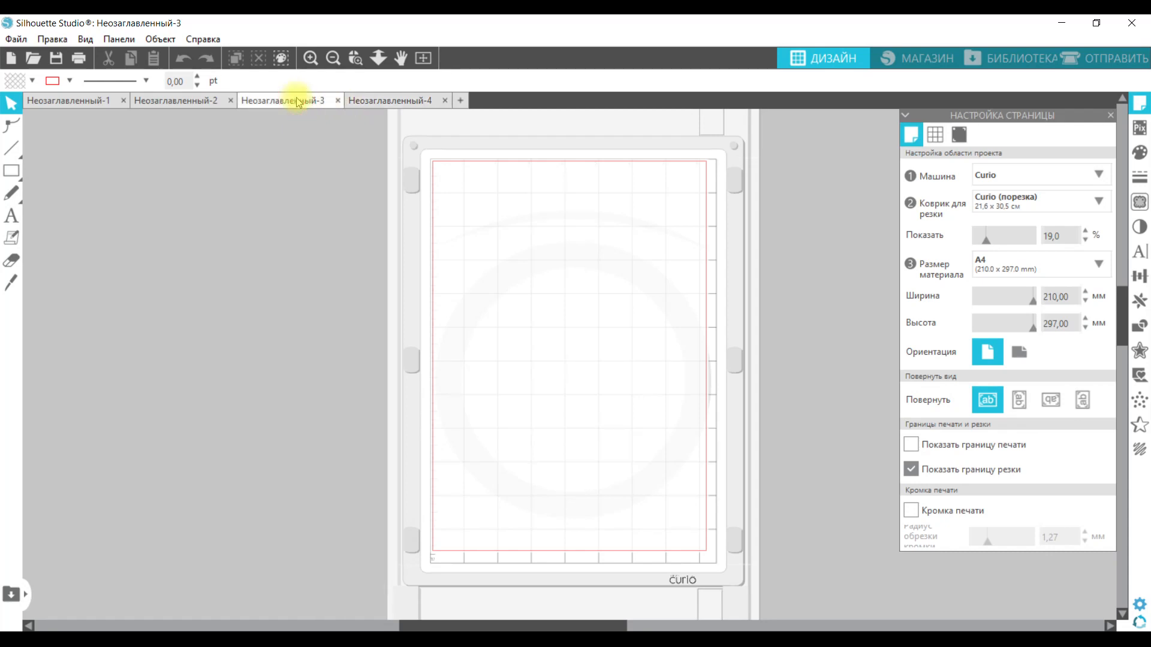
{"action": "left_click", "coordinate": [338, 102]}
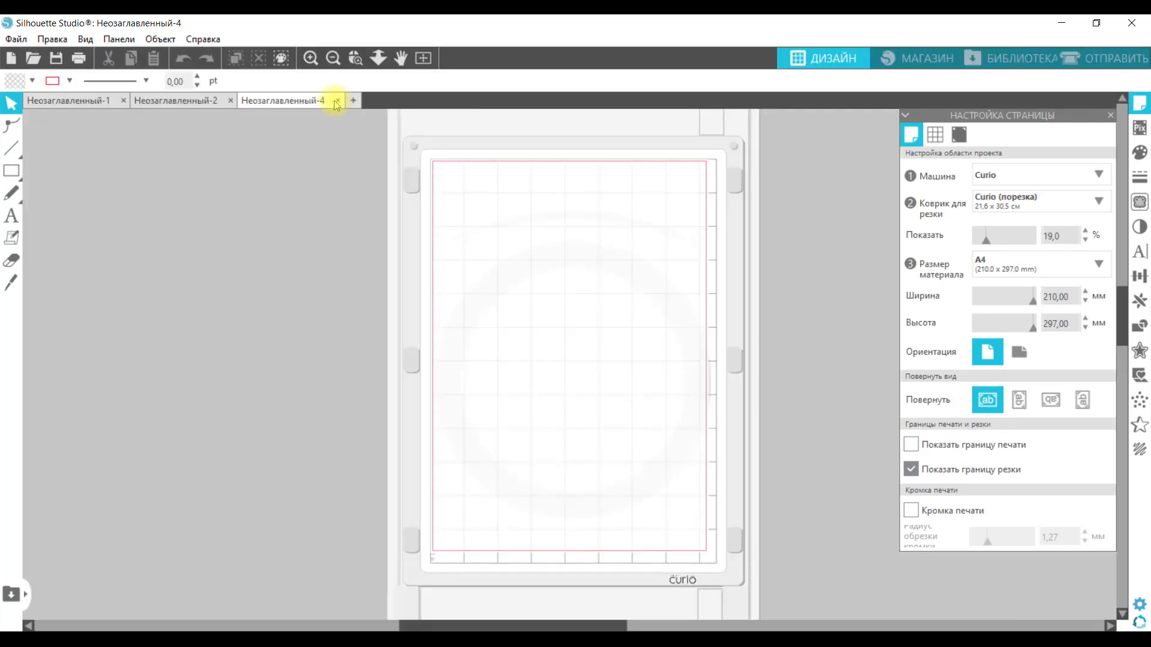
{"action": "left_click", "coordinate": [15, 40]}
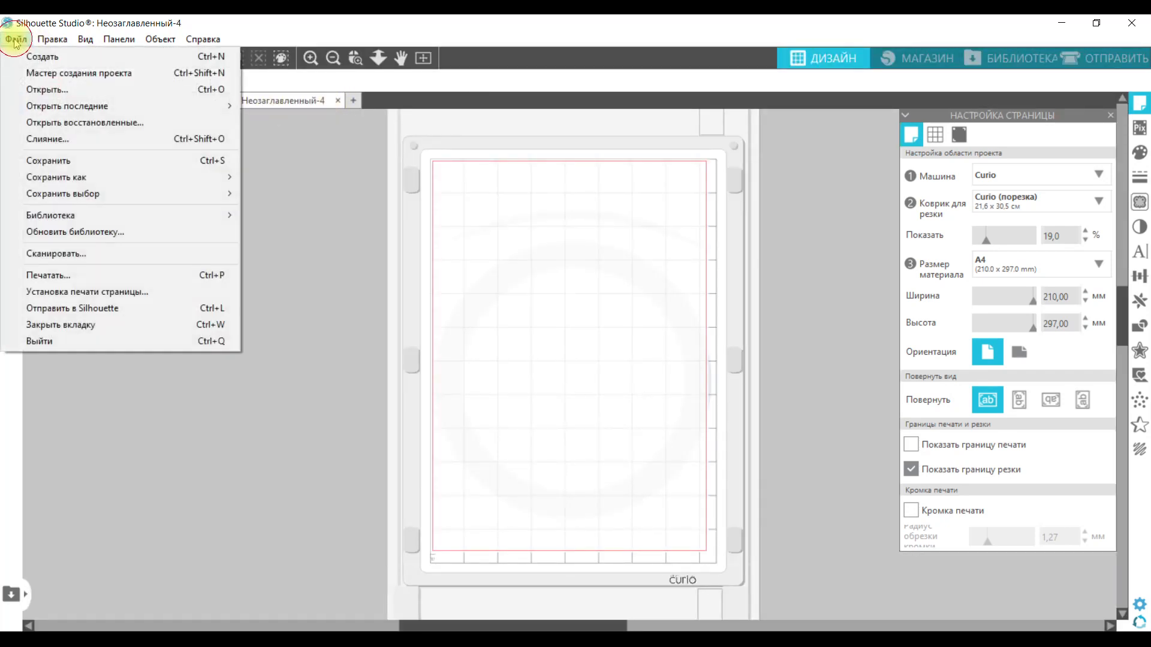
{"action": "left_click", "coordinate": [34, 326]}
{"action": "left_click", "coordinate": [230, 102]}
- Open the stork image аист from the аист folder on the desktop
{"action": "left_click", "coordinate": [33, 59]}
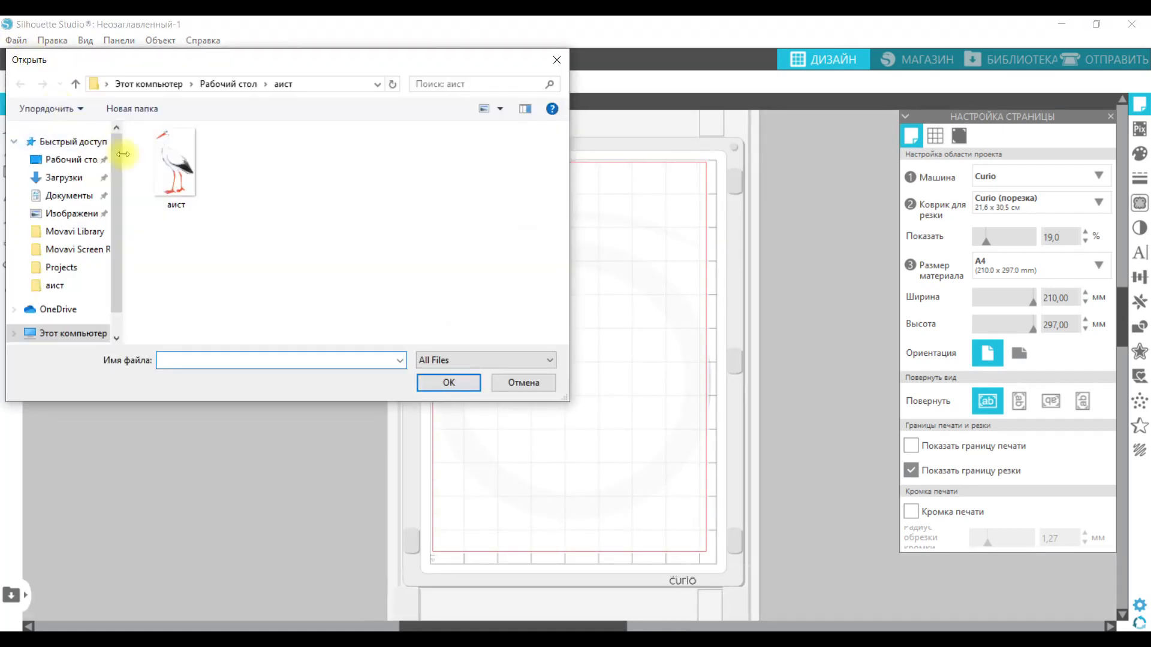
{"action": "left_click", "coordinate": [165, 160]}
{"action": "left_click", "coordinate": [451, 382]}
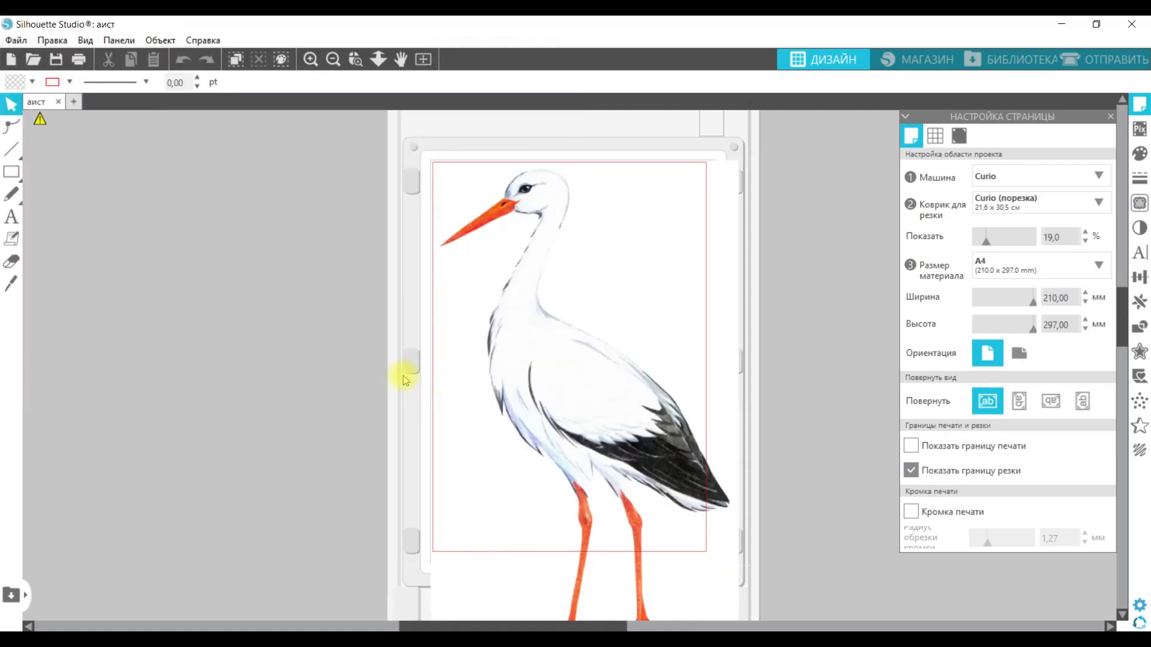
- Open the recent file коробочка 115 на 85.studio3
{"action": "left_click", "coordinate": [9, 42]}
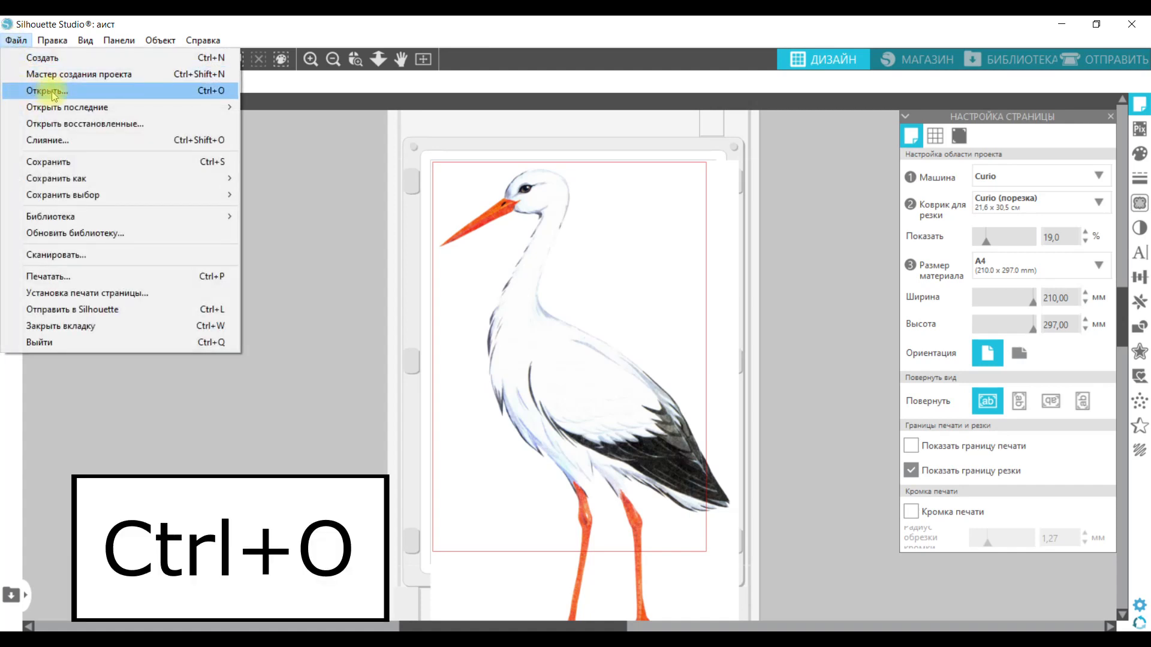
{"action": "mouse_move", "coordinate": [52, 111]}
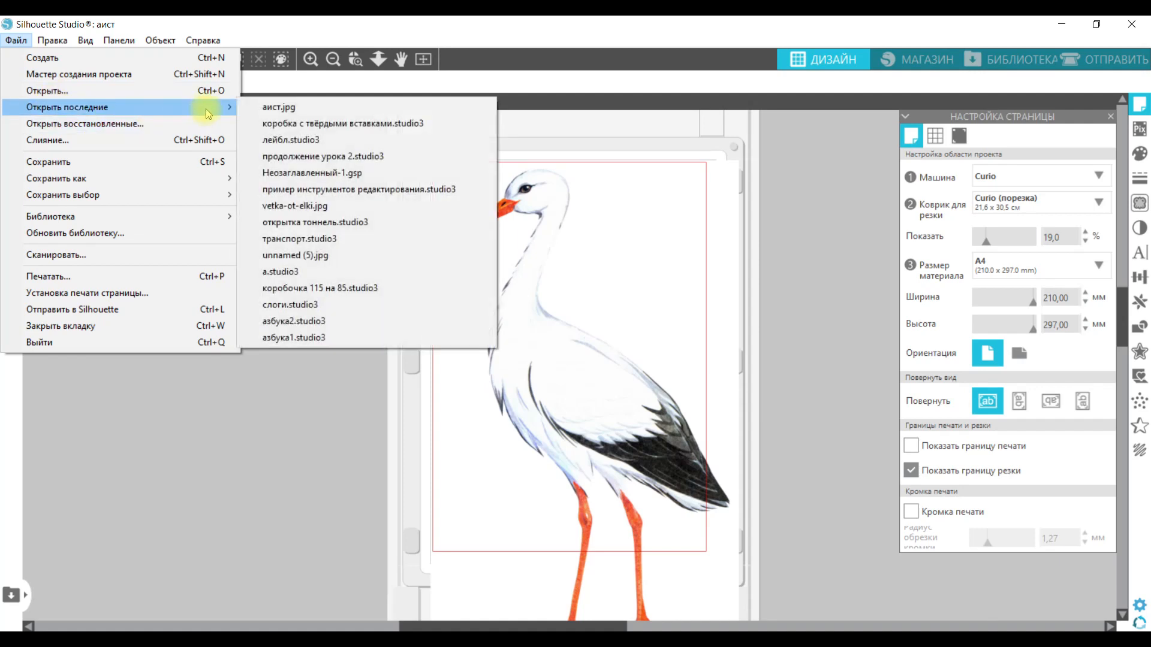
{"action": "left_click", "coordinate": [295, 292]}
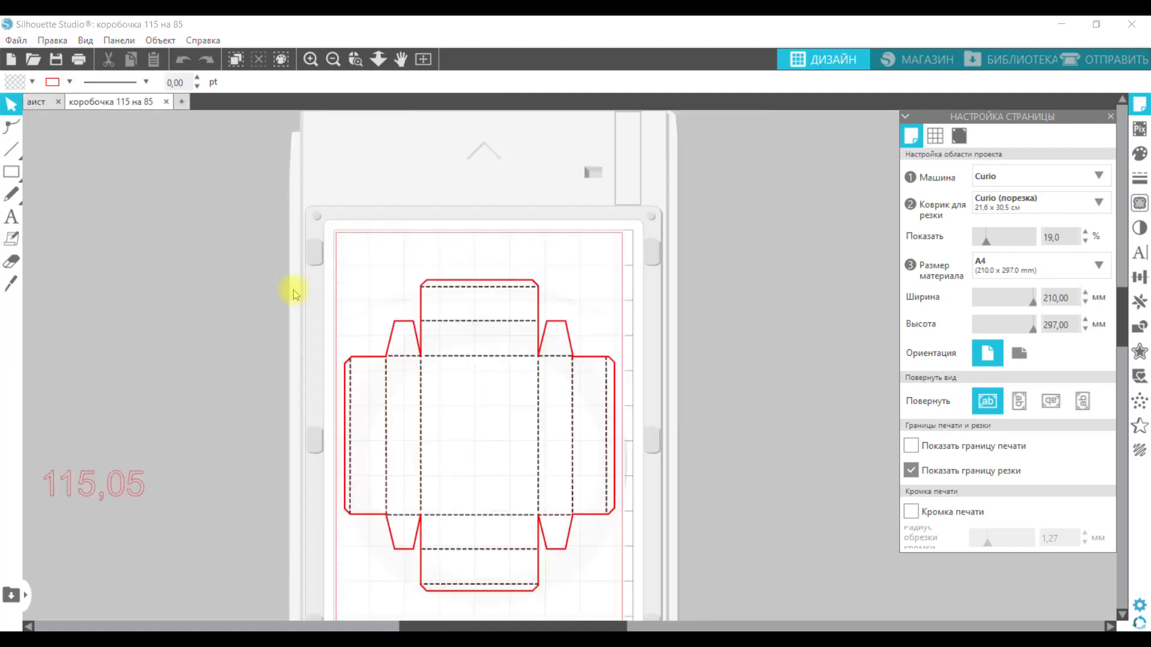
- Open the automatically recovered document алфавит.studio3
{"action": "left_click", "coordinate": [16, 41]}
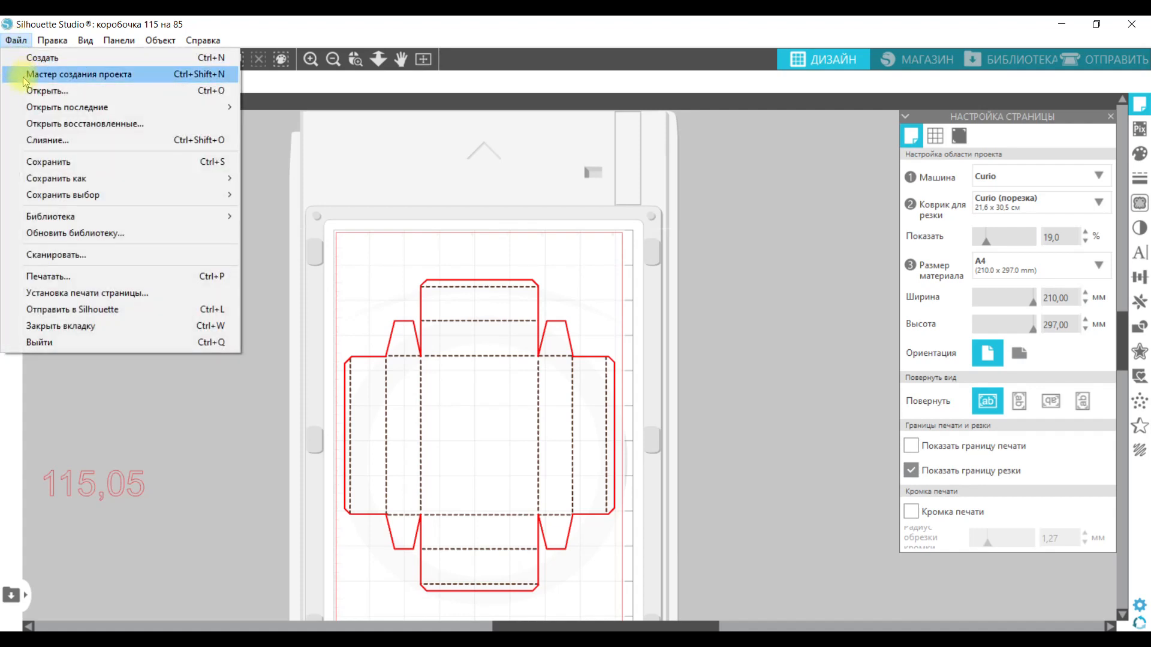
{"action": "left_click", "coordinate": [34, 128]}
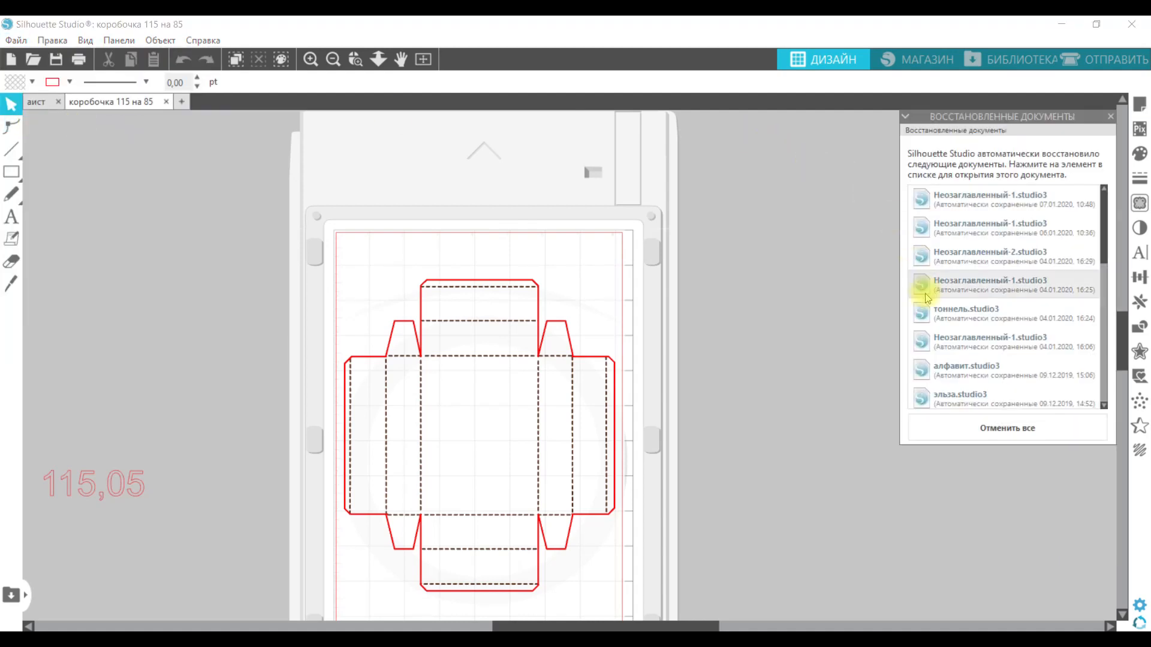
{"action": "left_click", "coordinate": [947, 370]}
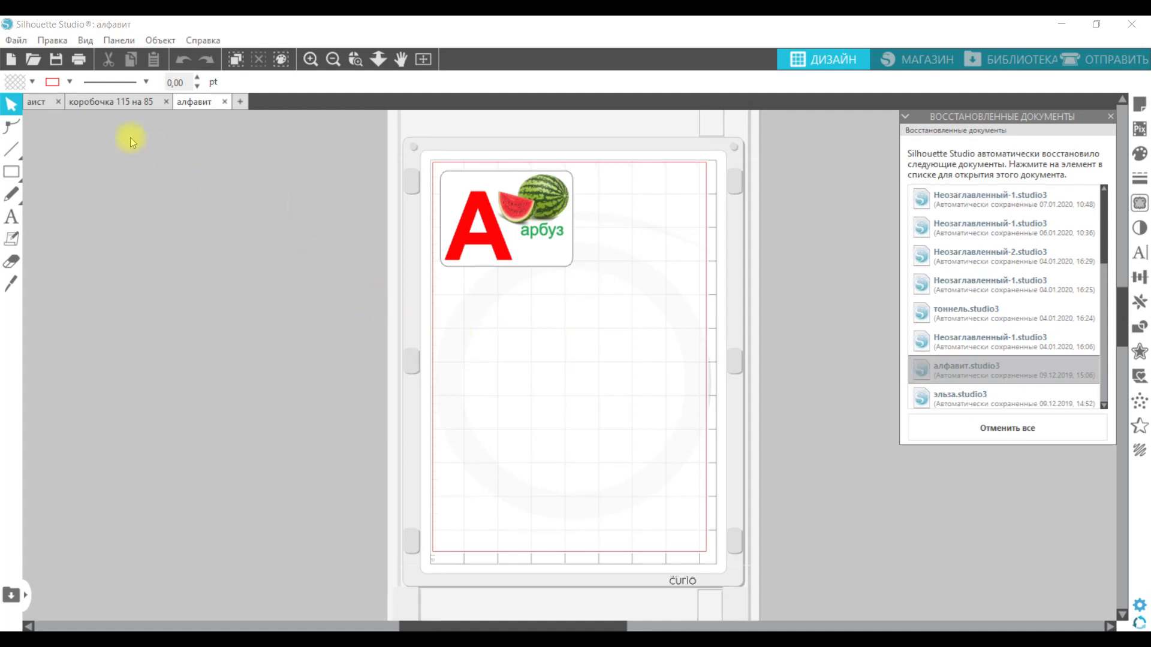
- Merge the butterfly image from the desktop's бабочка folder into the аист document and move it off the page beside the stork
{"action": "left_click", "coordinate": [109, 106]}
{"action": "left_click", "coordinate": [37, 105]}
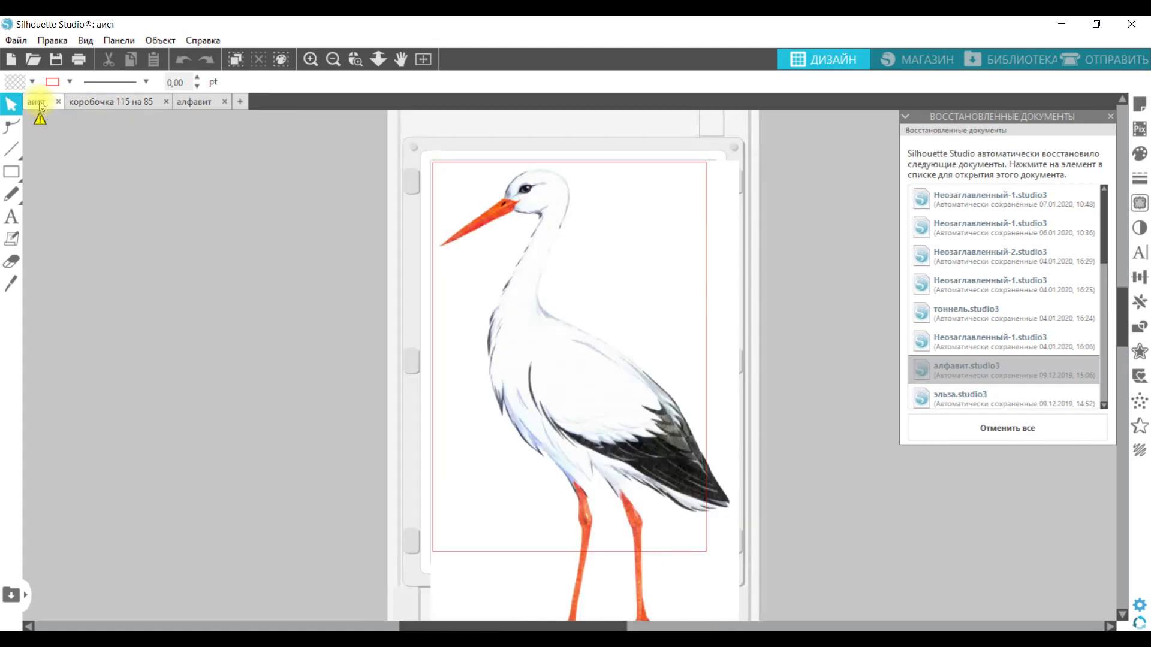
{"action": "left_click", "coordinate": [16, 40]}
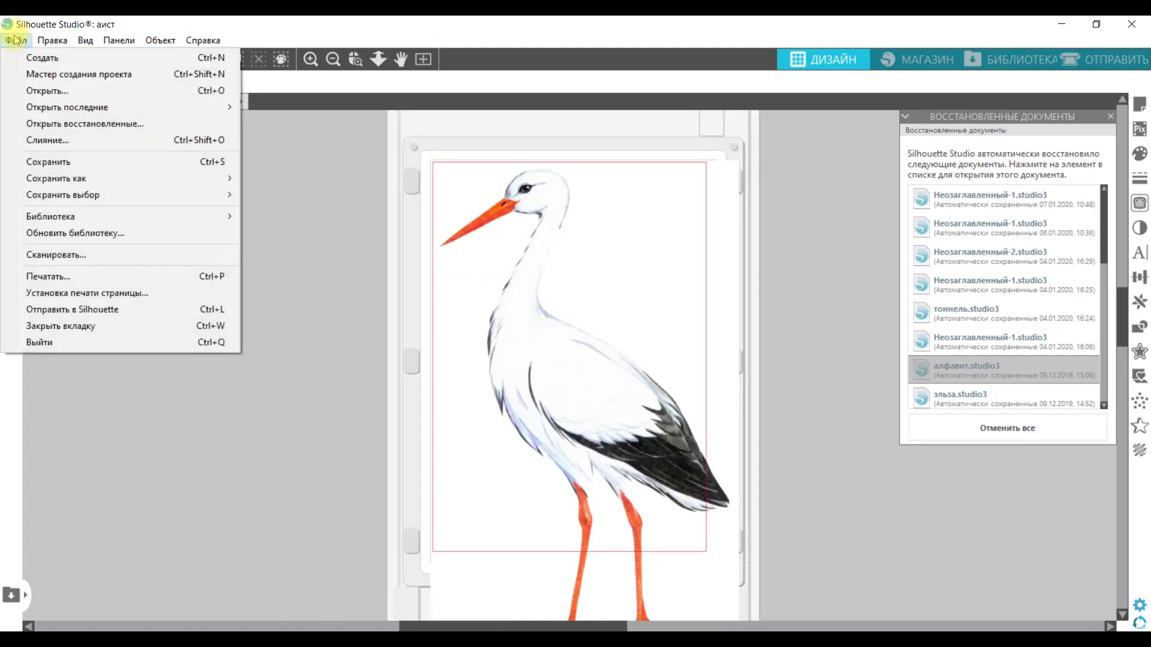
{"action": "left_click", "coordinate": [27, 140]}
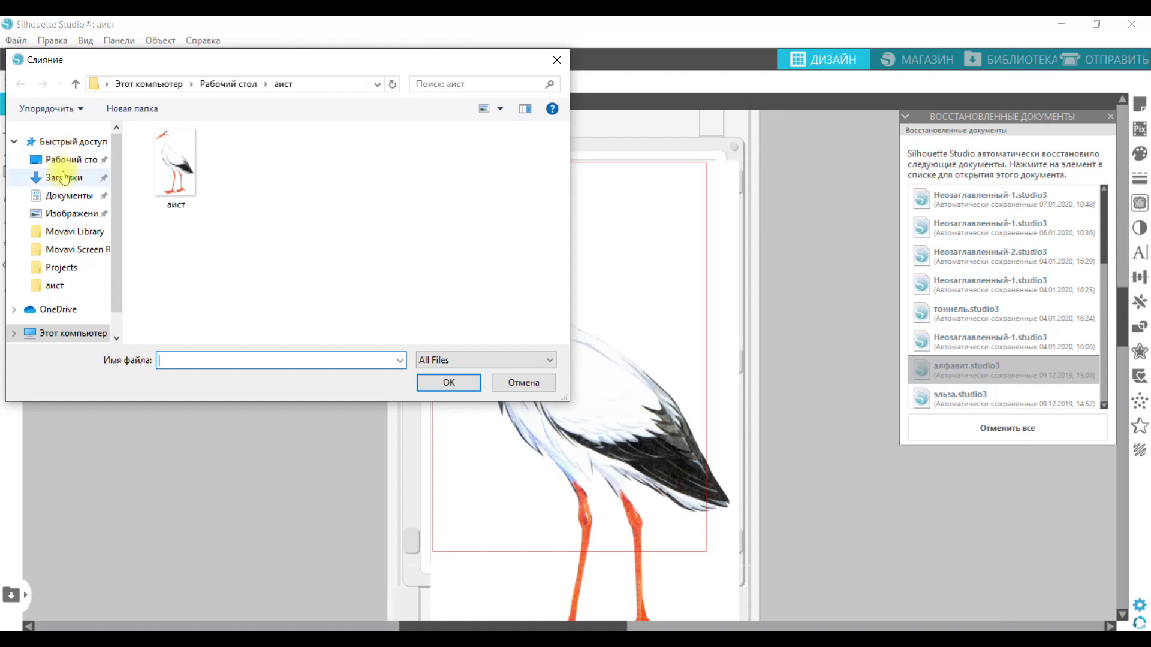
{"action": "left_click", "coordinate": [59, 159]}
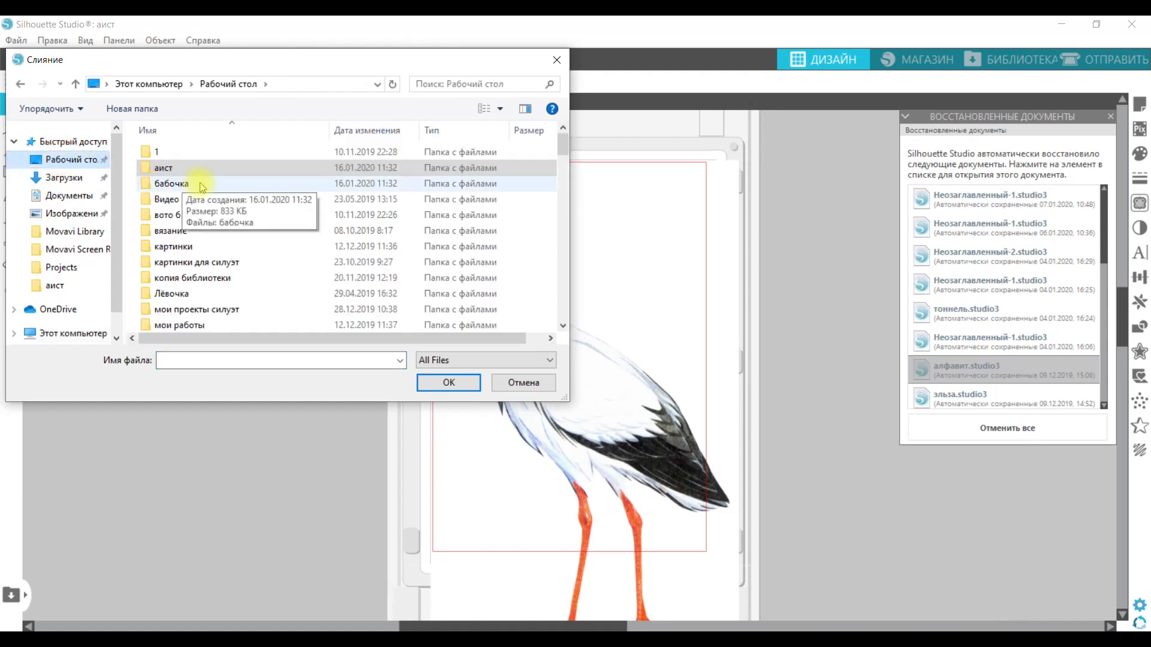
{"action": "left_click", "coordinate": [201, 184]}
{"action": "left_click", "coordinate": [450, 382]}
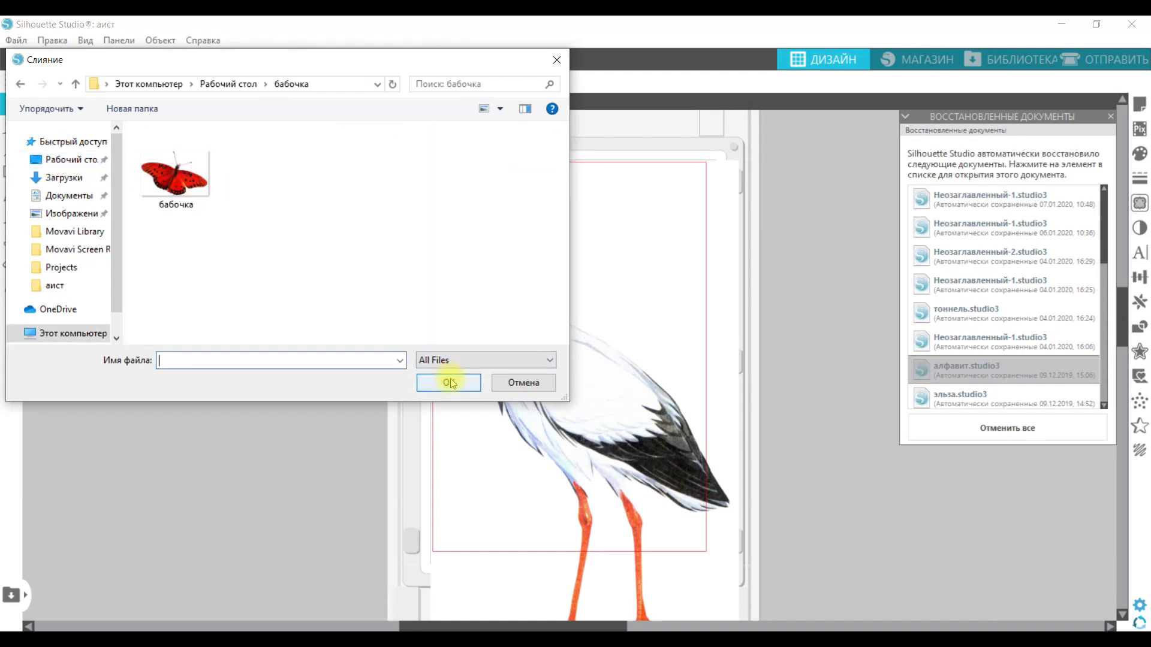
{"action": "left_click", "coordinate": [188, 180]}
{"action": "left_click", "coordinate": [448, 381]}
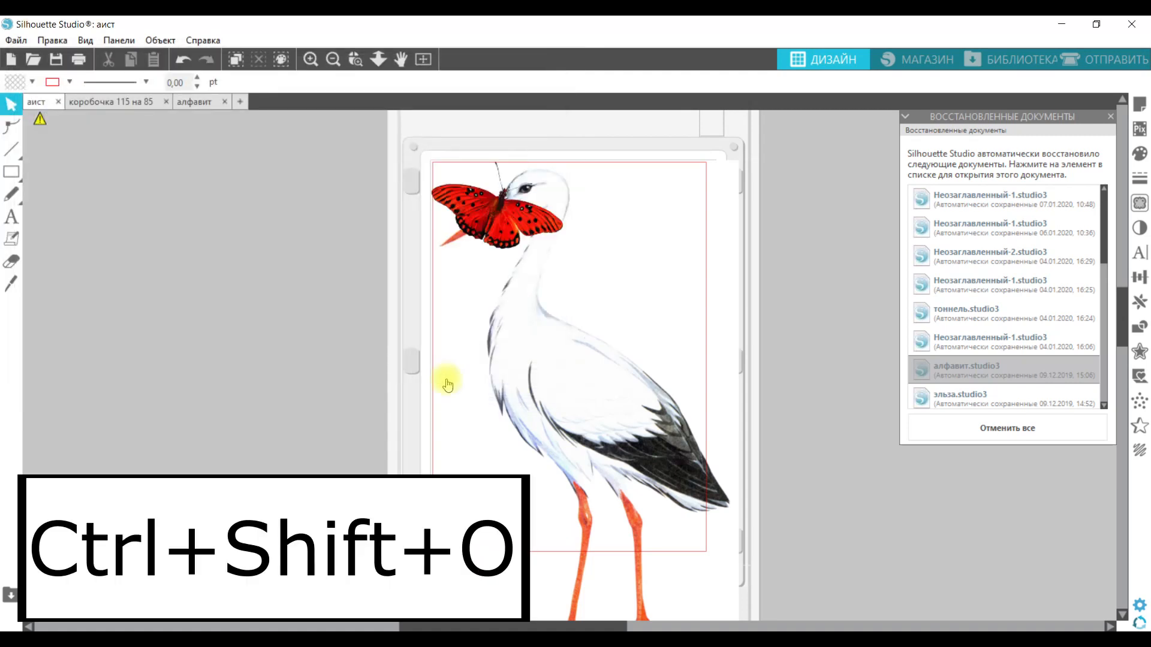
{"action": "left_click_drag", "start_coordinate": [476, 228], "coordinate": [339, 343]}
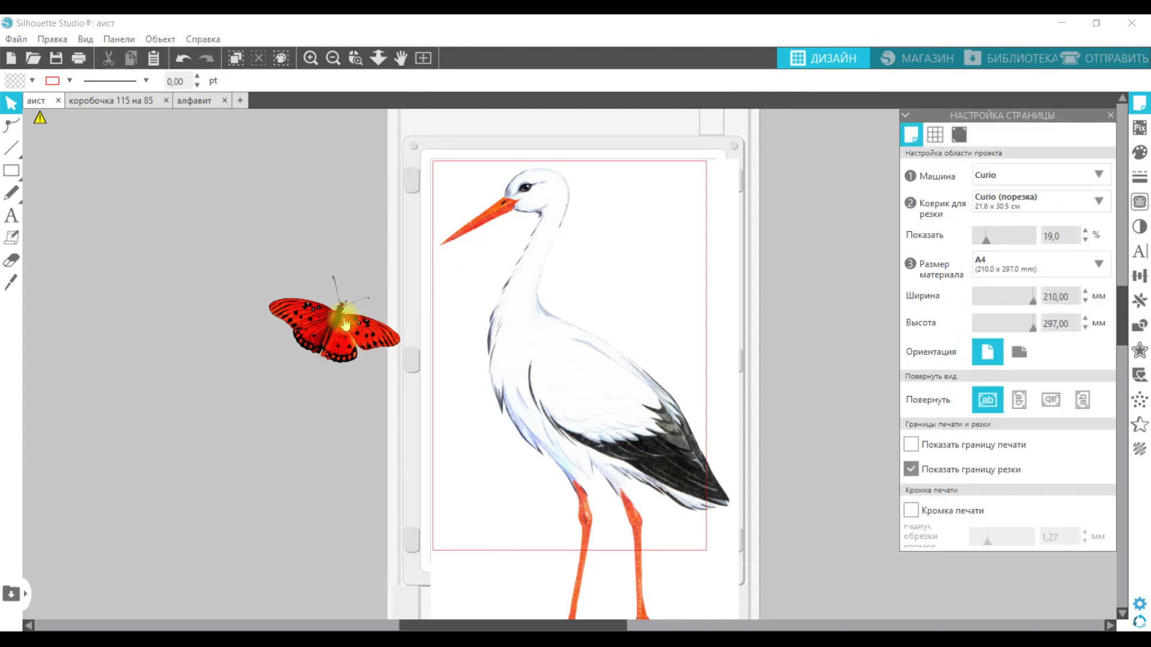
- Start saving the document as аист in the desktop's аист folder in Silhouette Studio V3 format, and cancel the save
{"action": "key", "text": "ctrl+s"}
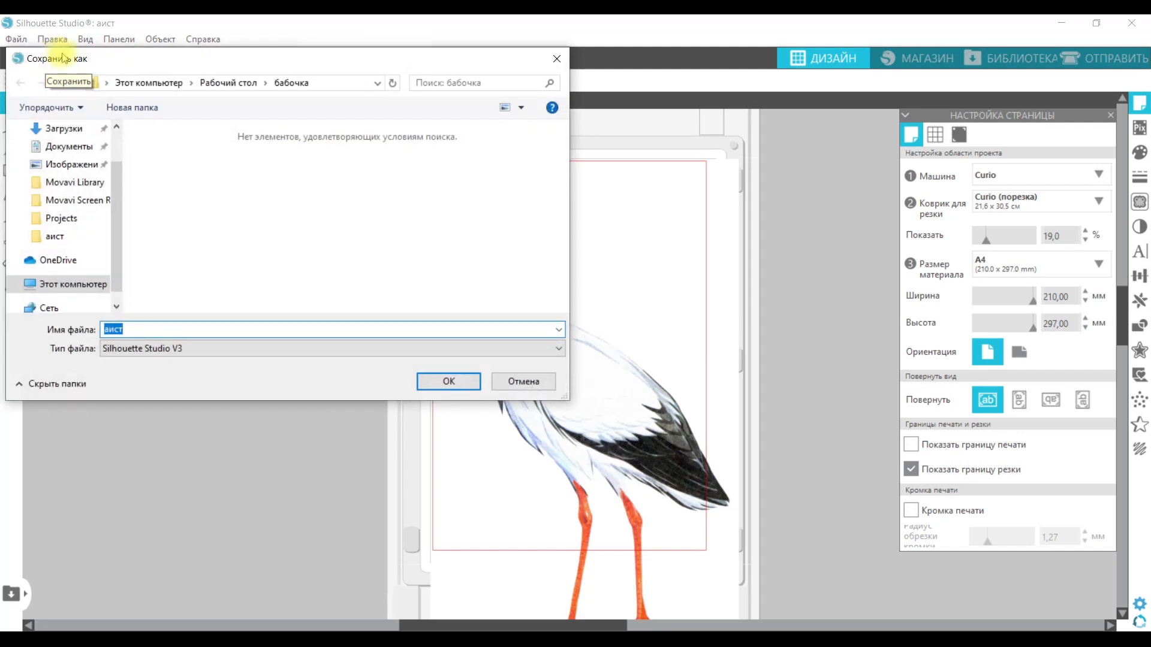
{"action": "left_click", "coordinate": [556, 58]}
{"action": "left_click", "coordinate": [16, 39]}
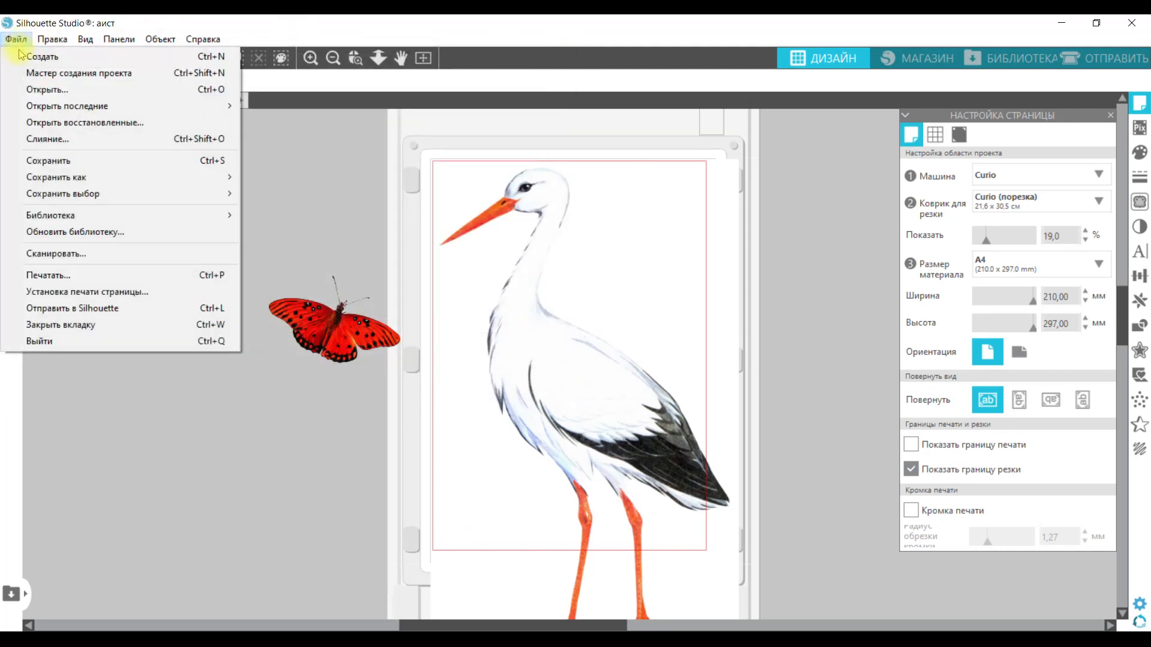
{"action": "left_click", "coordinate": [39, 161]}
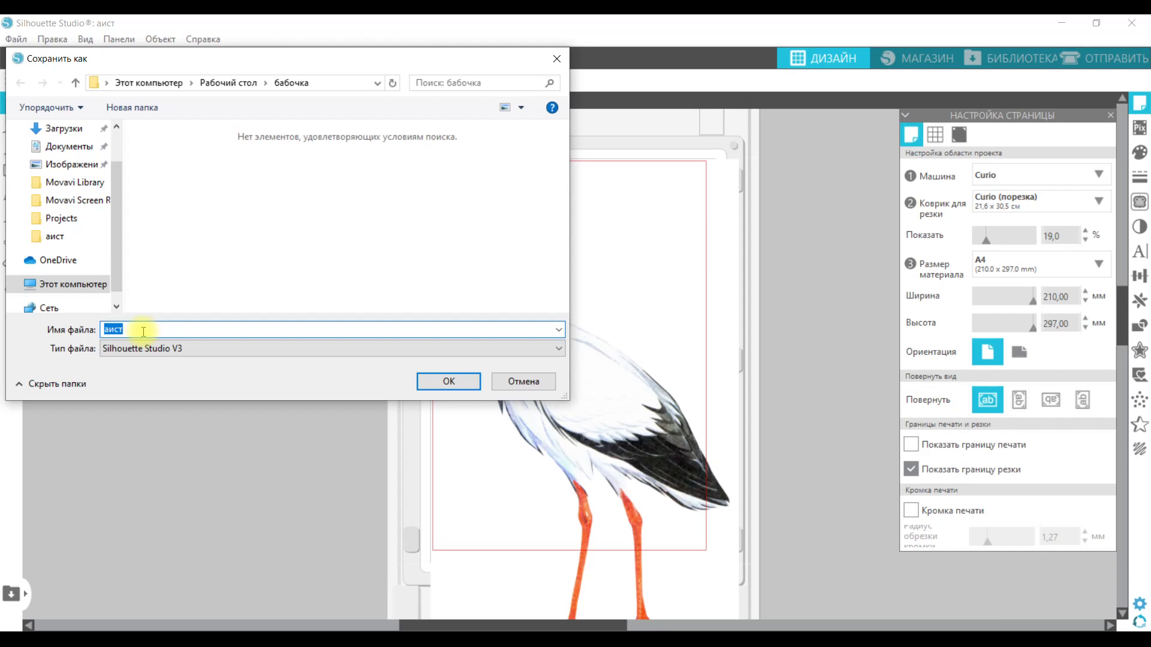
{"action": "left_click", "coordinate": [121, 331]}
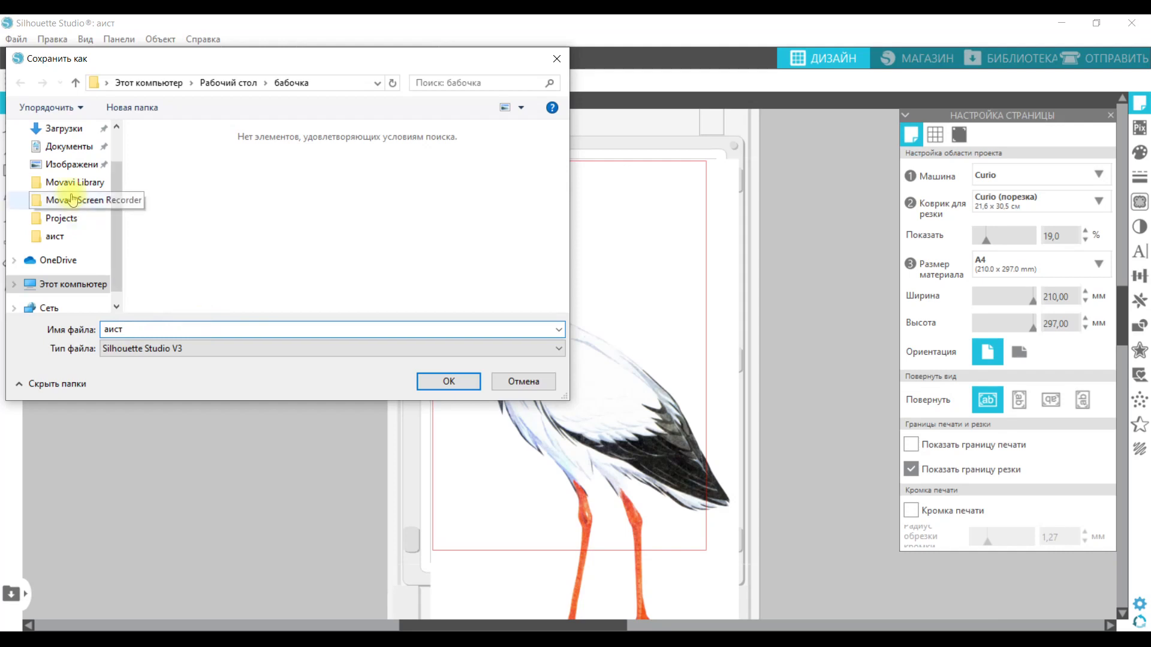
{"action": "scroll", "coordinate": [72, 198], "scroll_direction": "up", "scroll_amount": 1}
{"action": "left_click", "coordinate": [69, 158]}
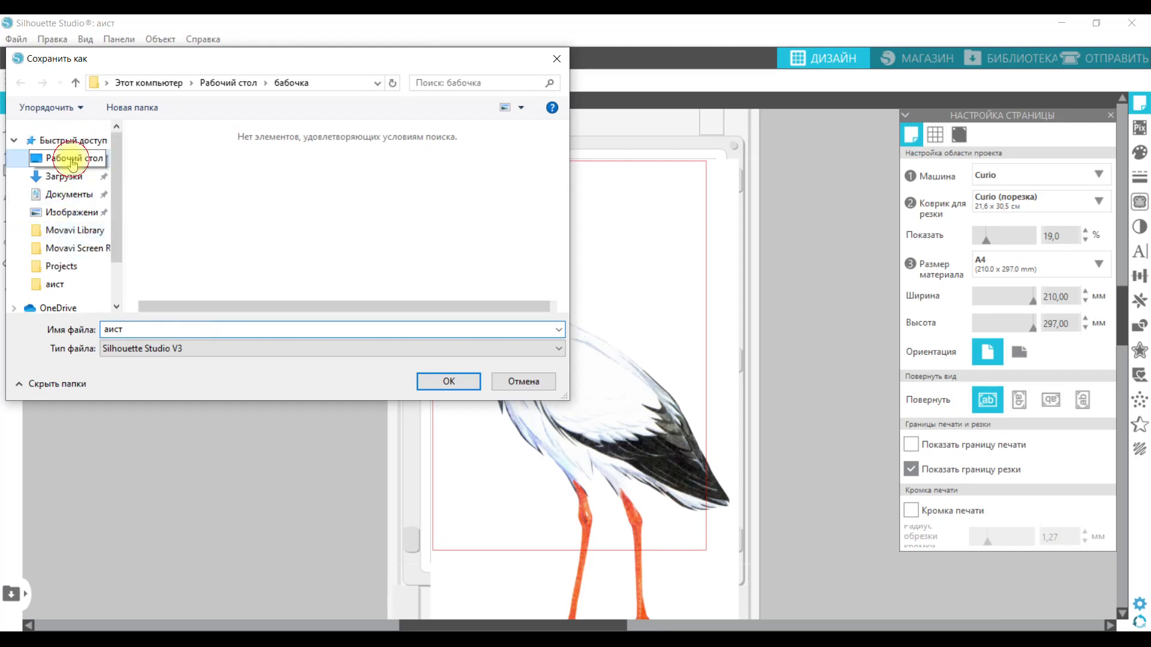
{"action": "left_click", "coordinate": [450, 382]}
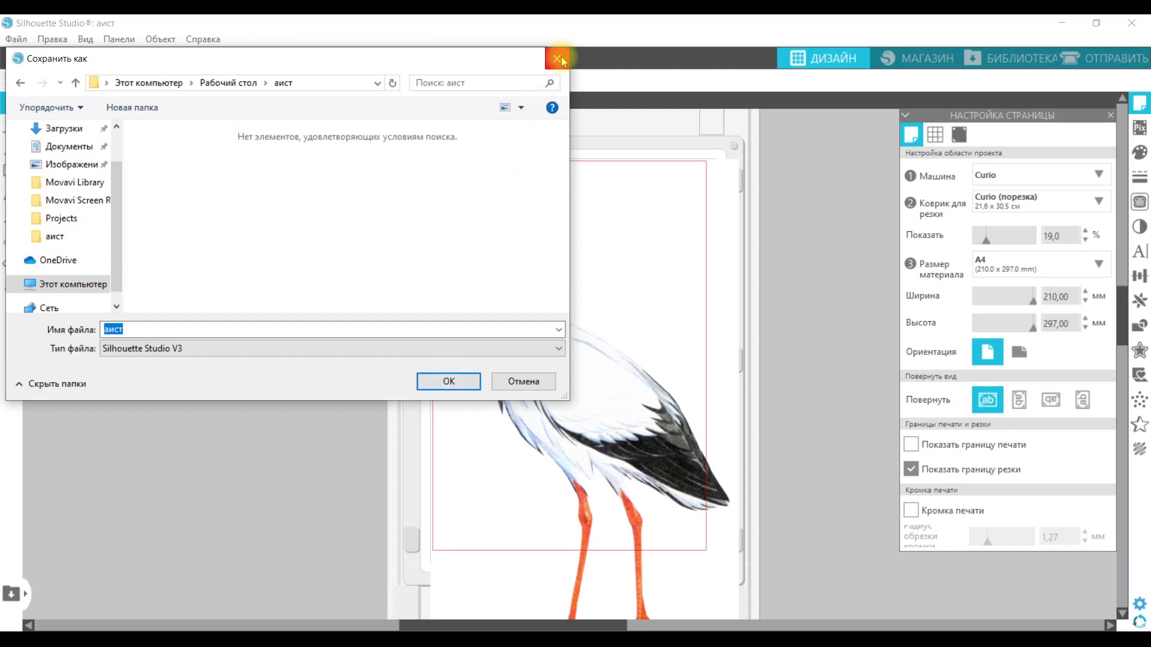
{"action": "key", "text": "Return"}
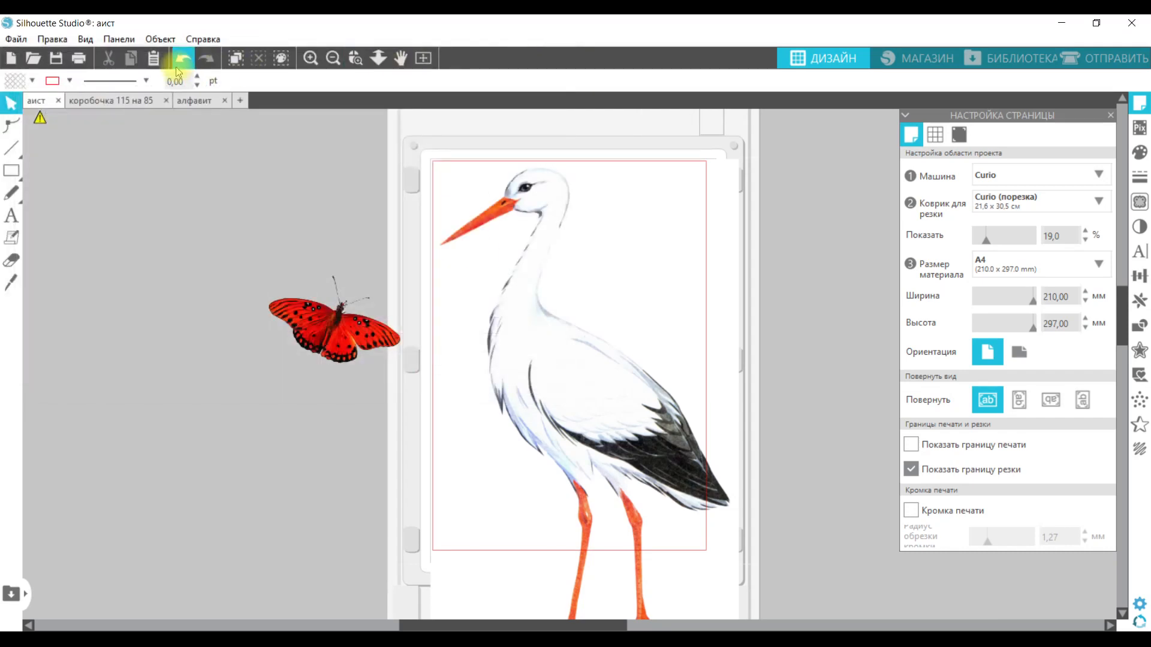
- Bring up saving the document to the hard drive under a chosen name, and cancel it
{"action": "left_click", "coordinate": [16, 39]}
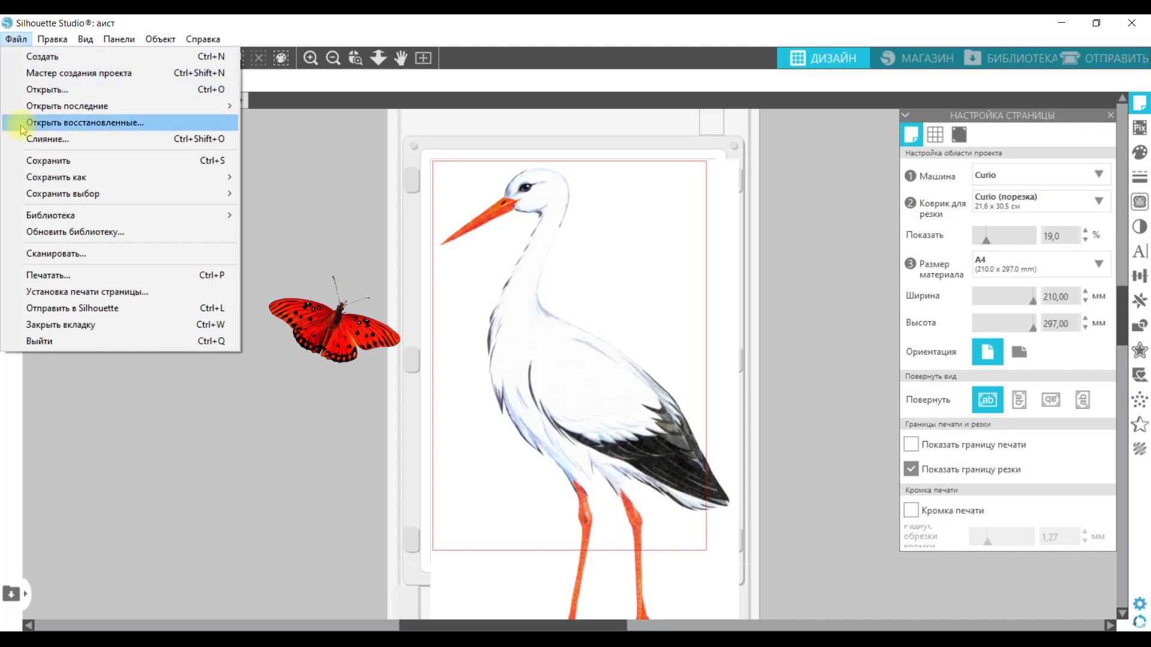
{"action": "mouse_move", "coordinate": [30, 180]}
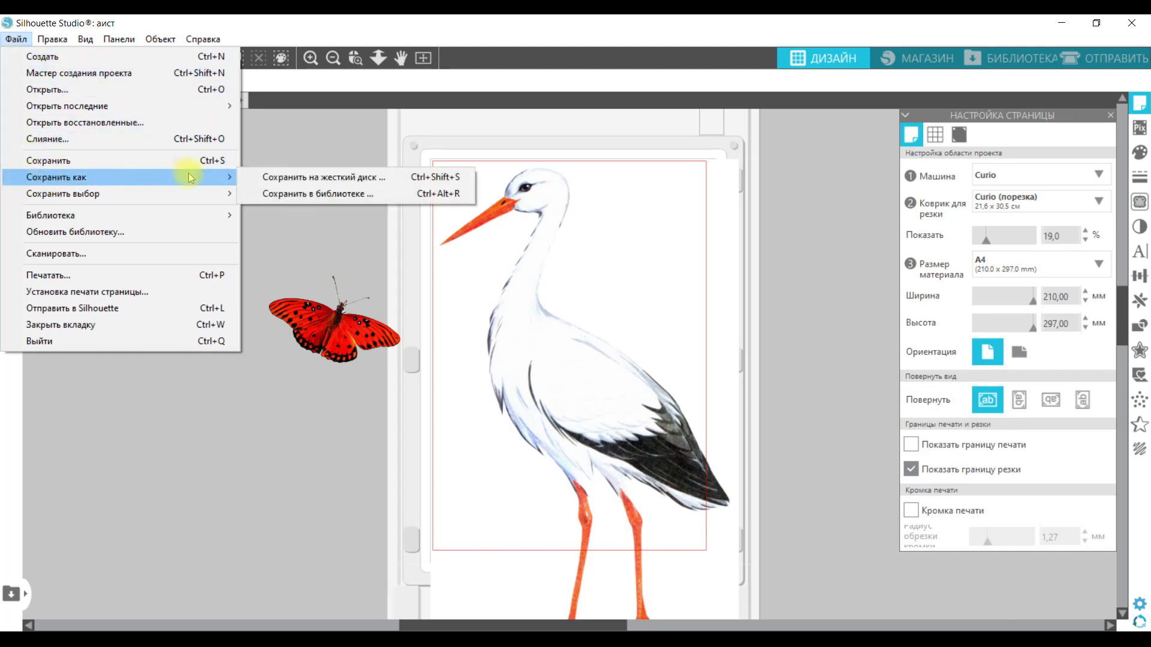
{"action": "left_click", "coordinate": [262, 176]}
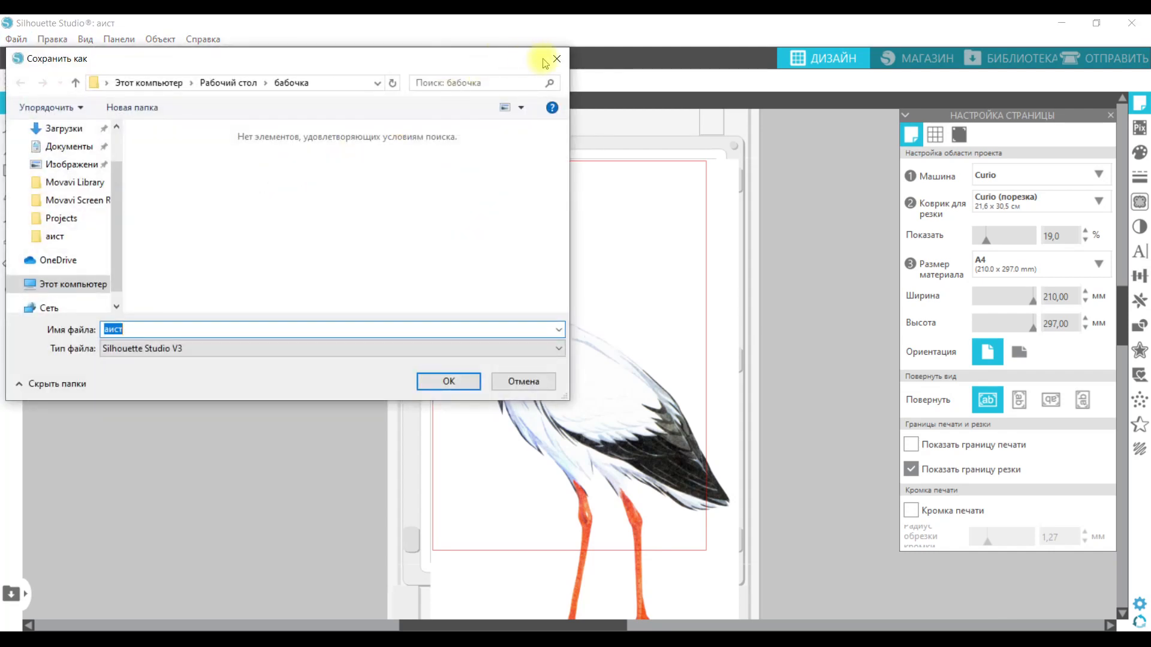
{"action": "left_click", "coordinate": [558, 60]}
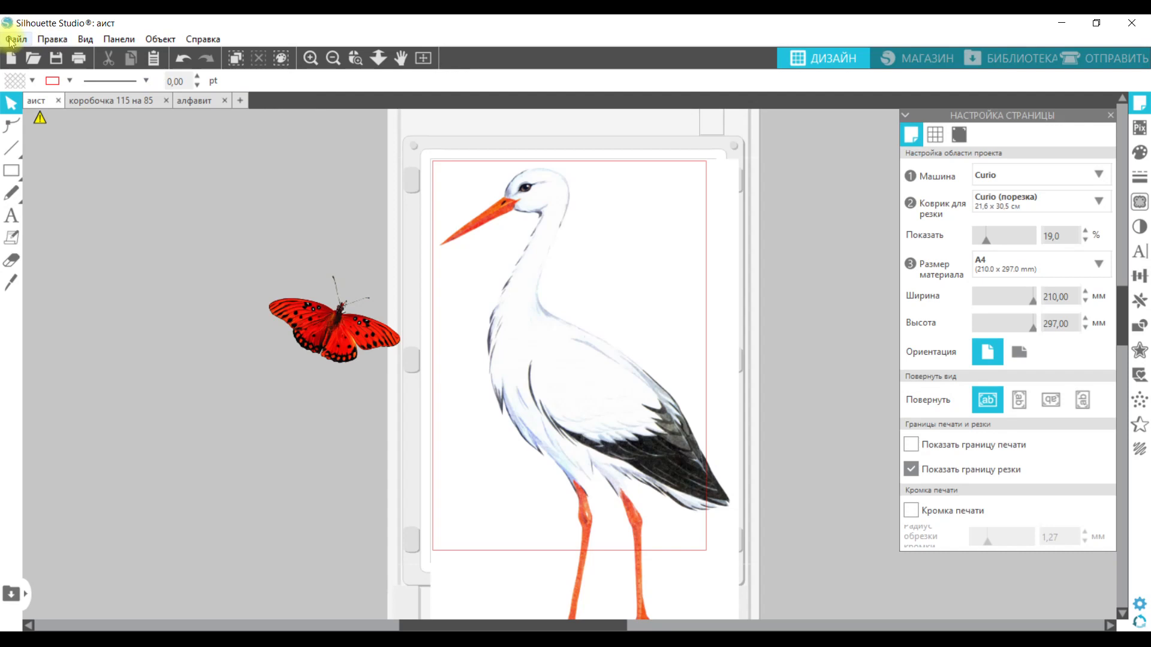
- Bring up saving only the butterfly image to the hard drive as a selection
{"action": "left_click", "coordinate": [306, 322]}
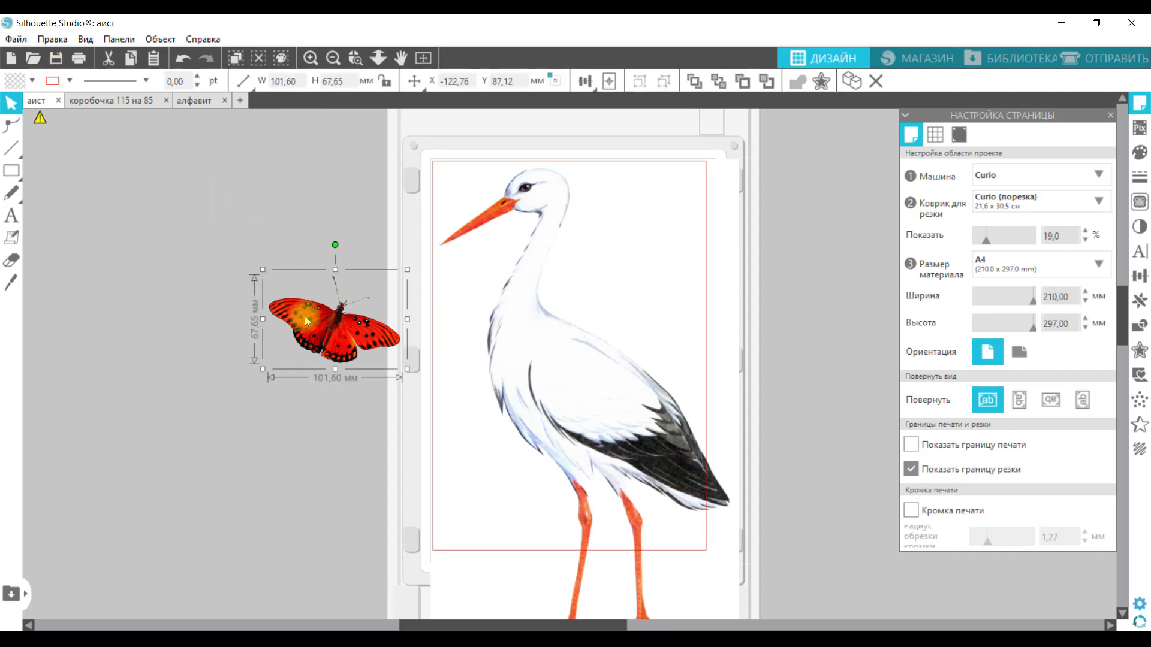
{"action": "left_click", "coordinate": [17, 40]}
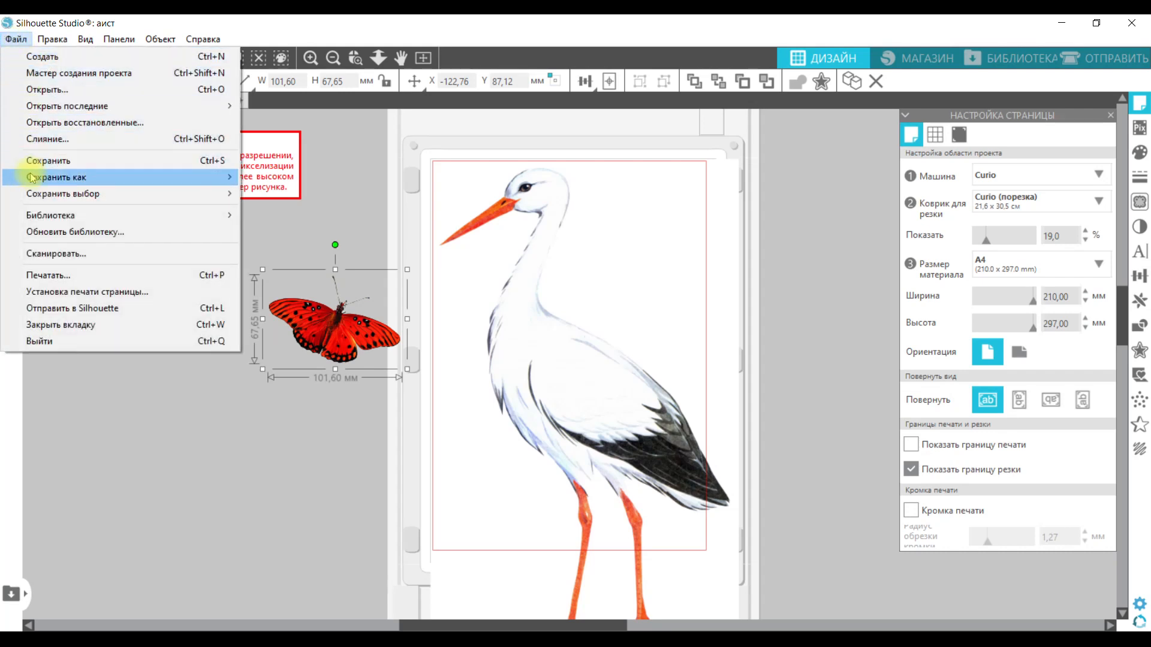
{"action": "mouse_move", "coordinate": [33, 195]}
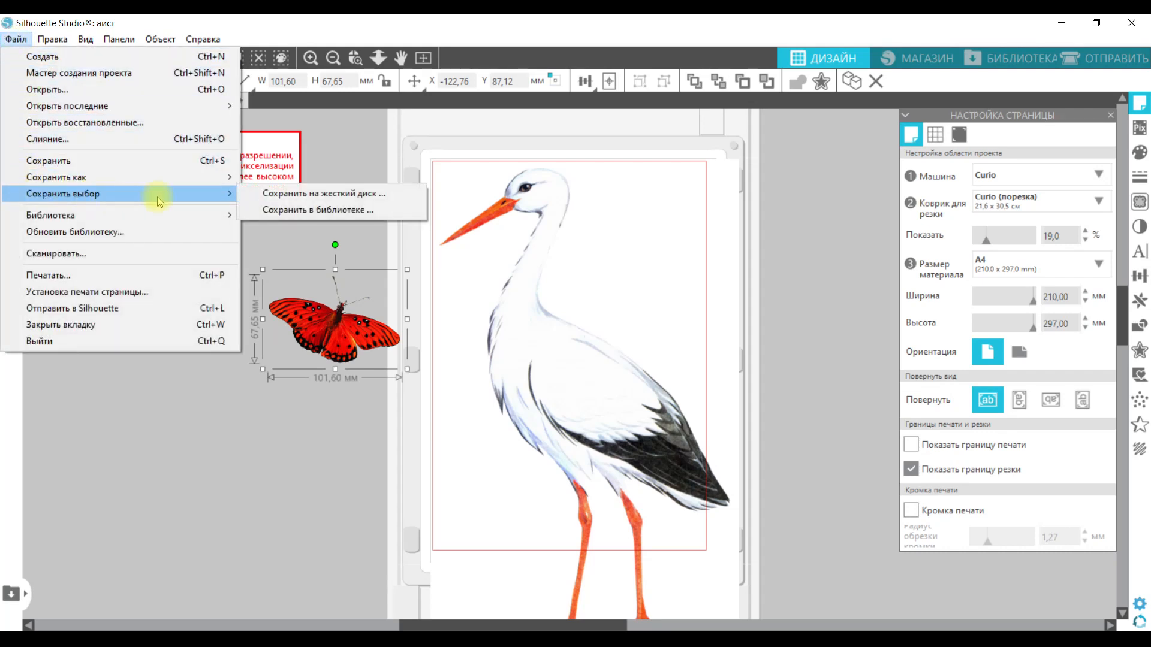
{"action": "left_click", "coordinate": [266, 193]}
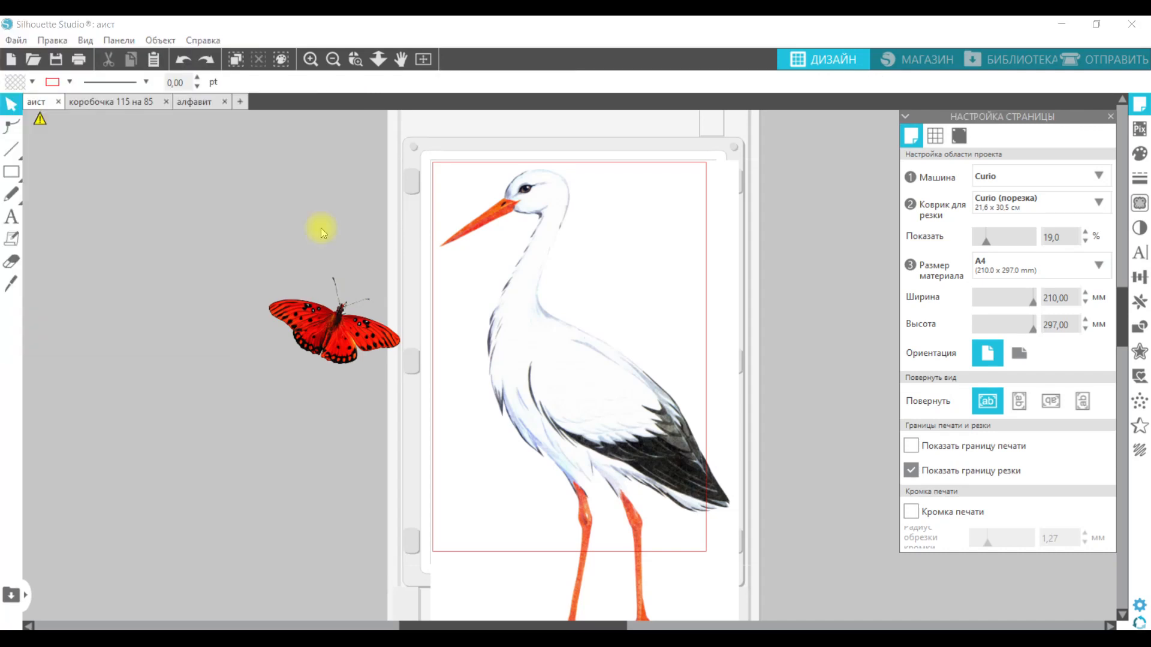
- Start printing on the EPSON L132 Series and set the document size to A4 (210 x 297 мм) in portrait orientation
{"action": "left_click", "coordinate": [78, 58]}
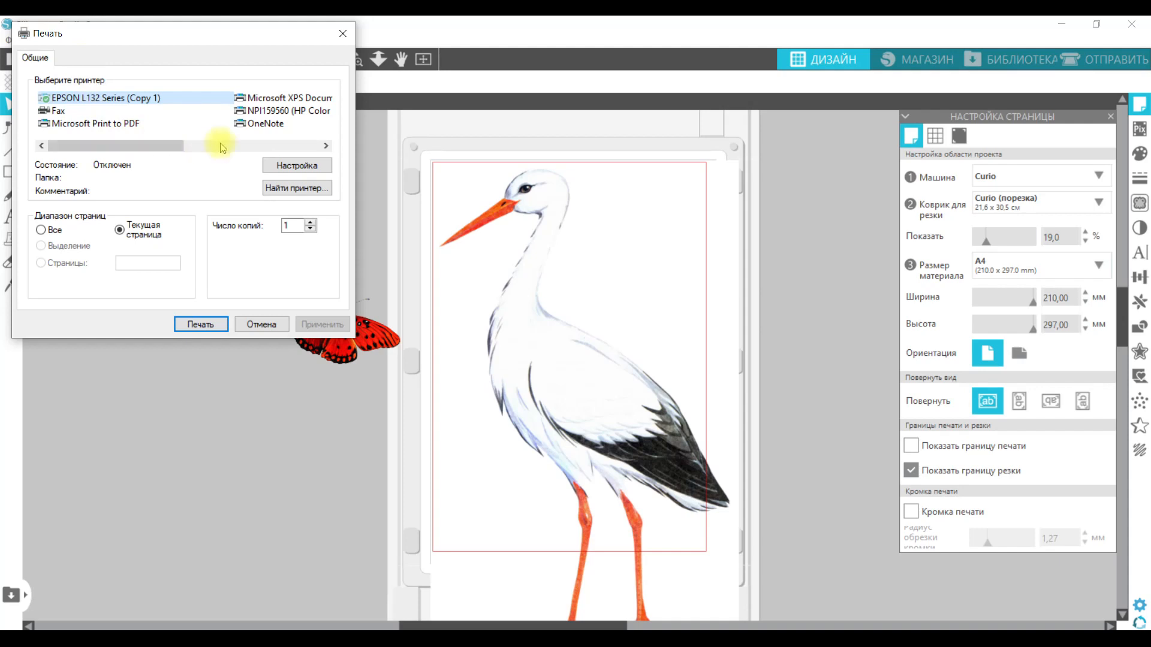
{"action": "left_click", "coordinate": [279, 169]}
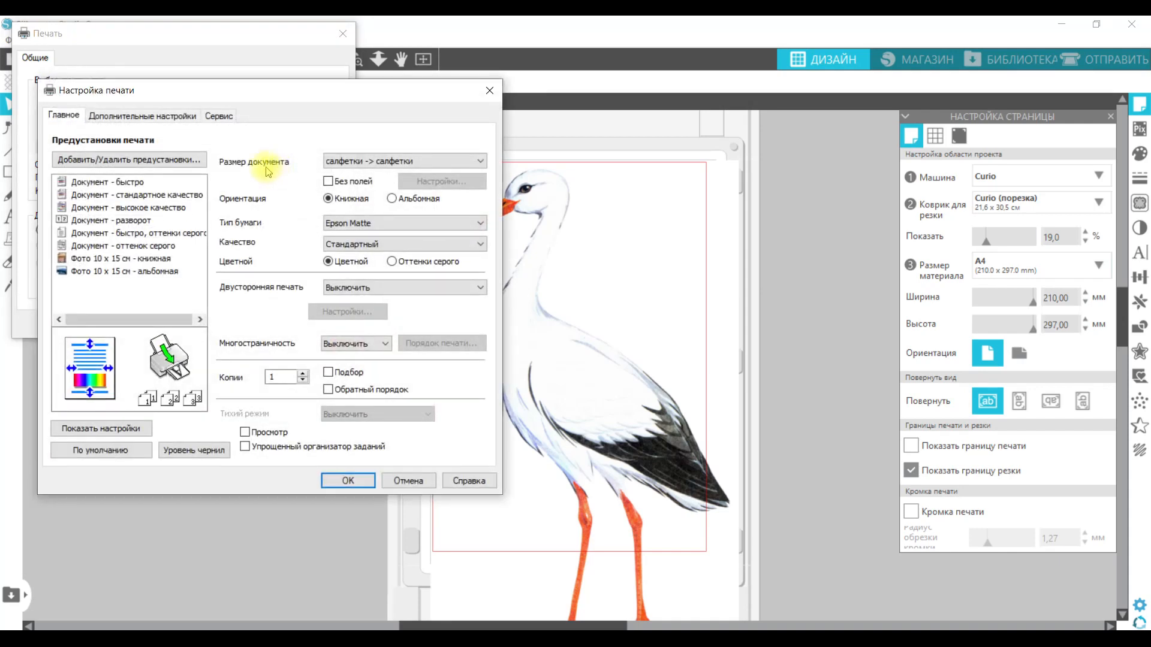
{"action": "left_click", "coordinate": [465, 163]}
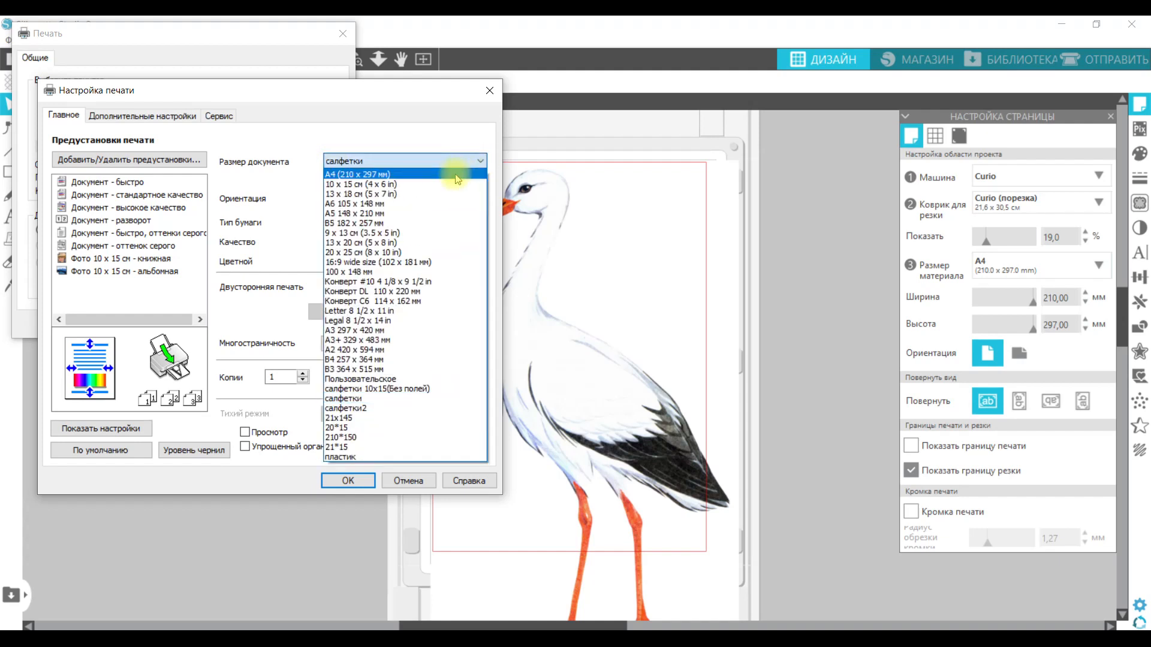
{"action": "left_click", "coordinate": [459, 175]}
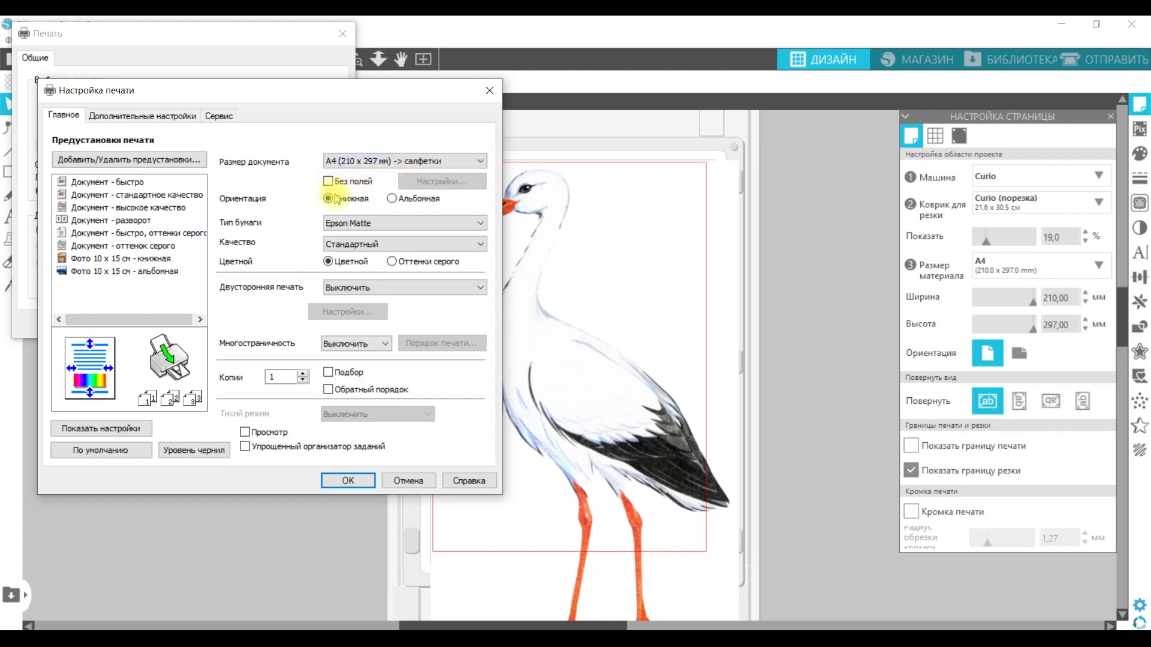
{"action": "left_click", "coordinate": [393, 199]}
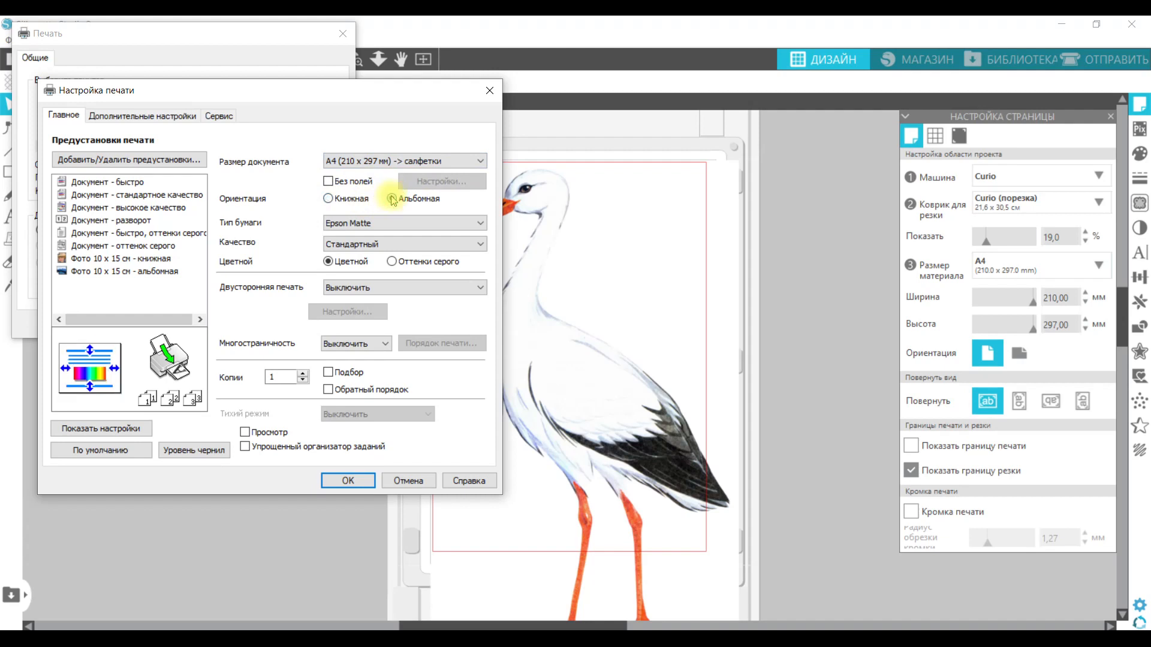
{"action": "left_click", "coordinate": [328, 198]}
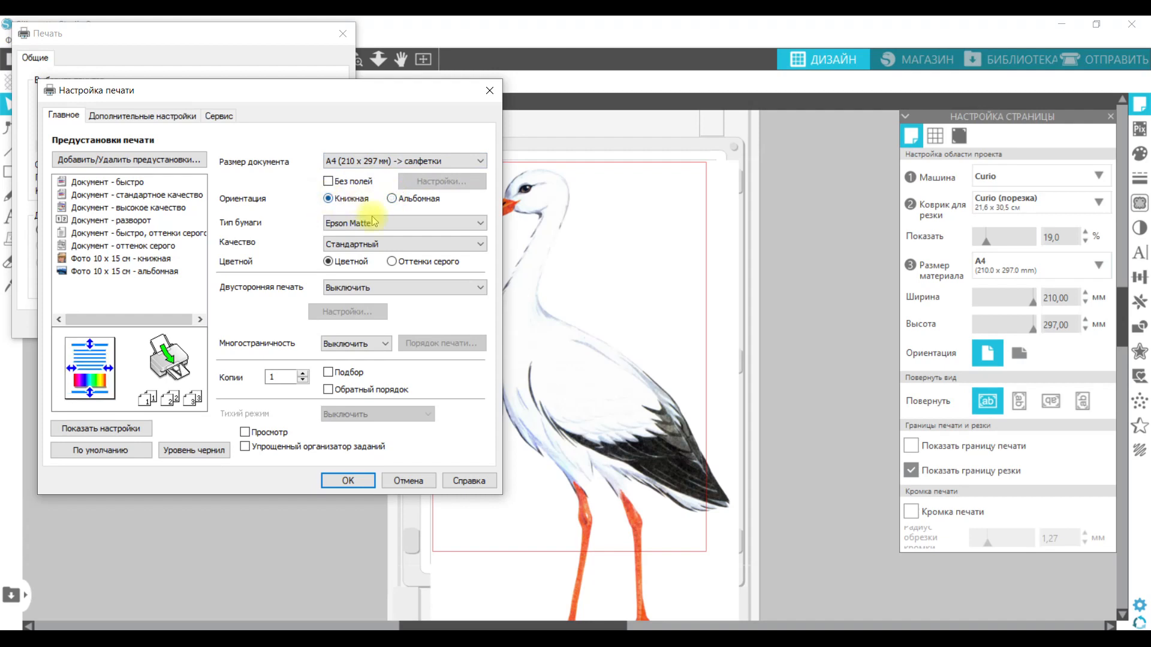
- Try greyscale output, return the print mode to colour, accept the printer settings and print the page
{"action": "left_click", "coordinate": [392, 262]}
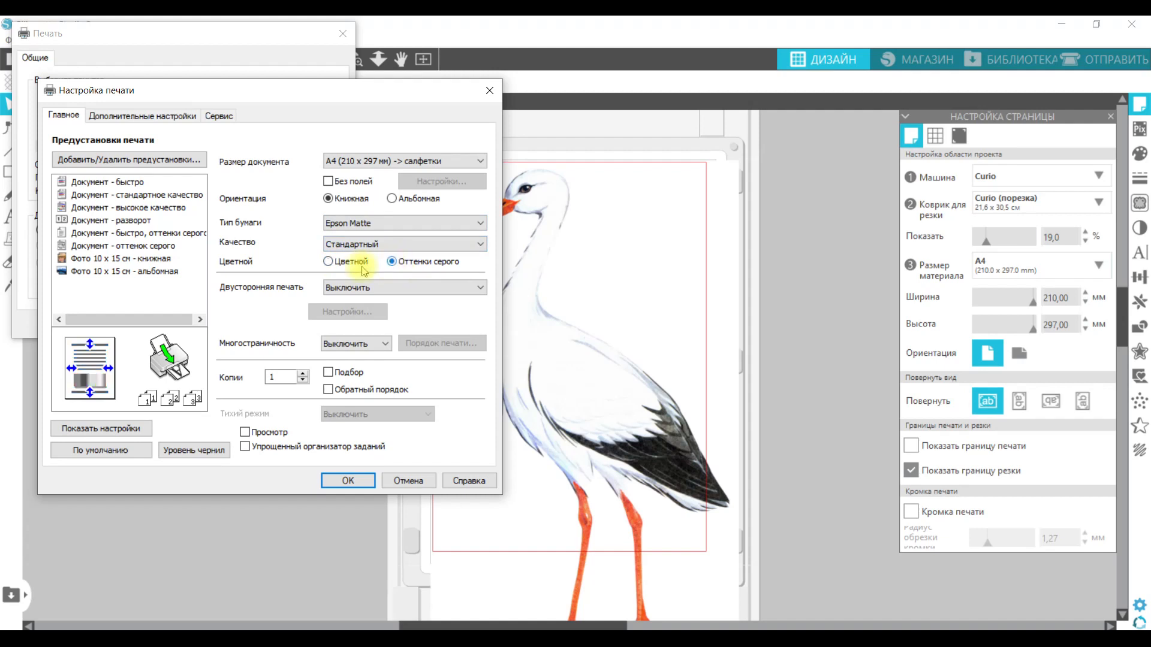
{"action": "left_click", "coordinate": [328, 262]}
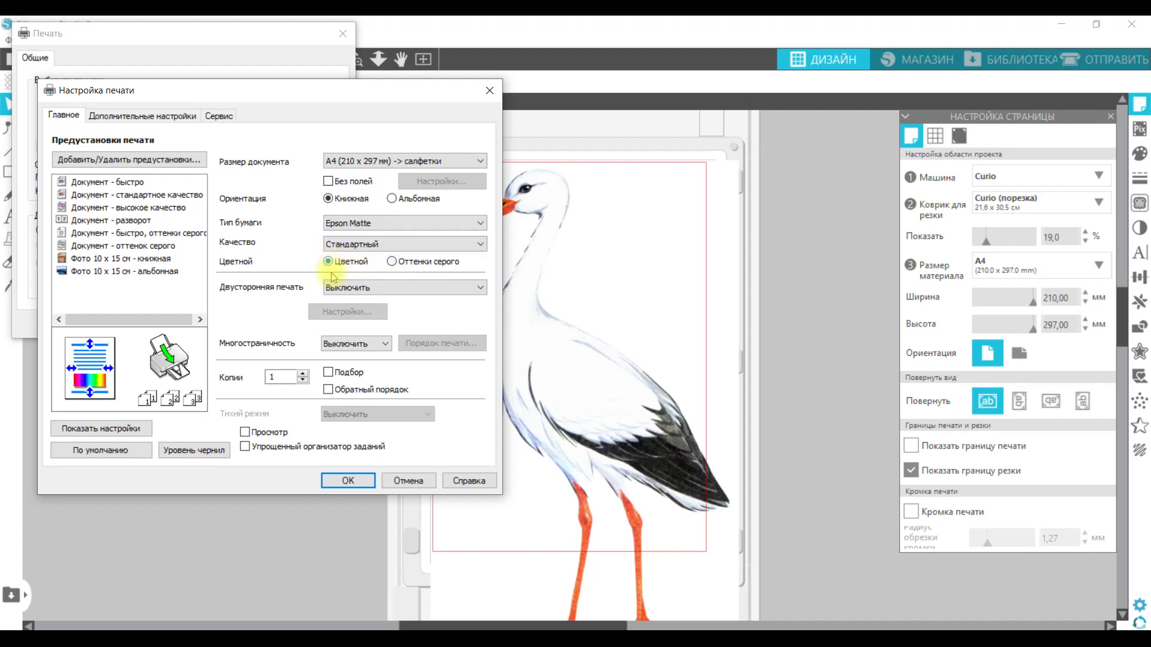
{"action": "left_click", "coordinate": [358, 480]}
{"action": "left_click", "coordinate": [200, 324]}
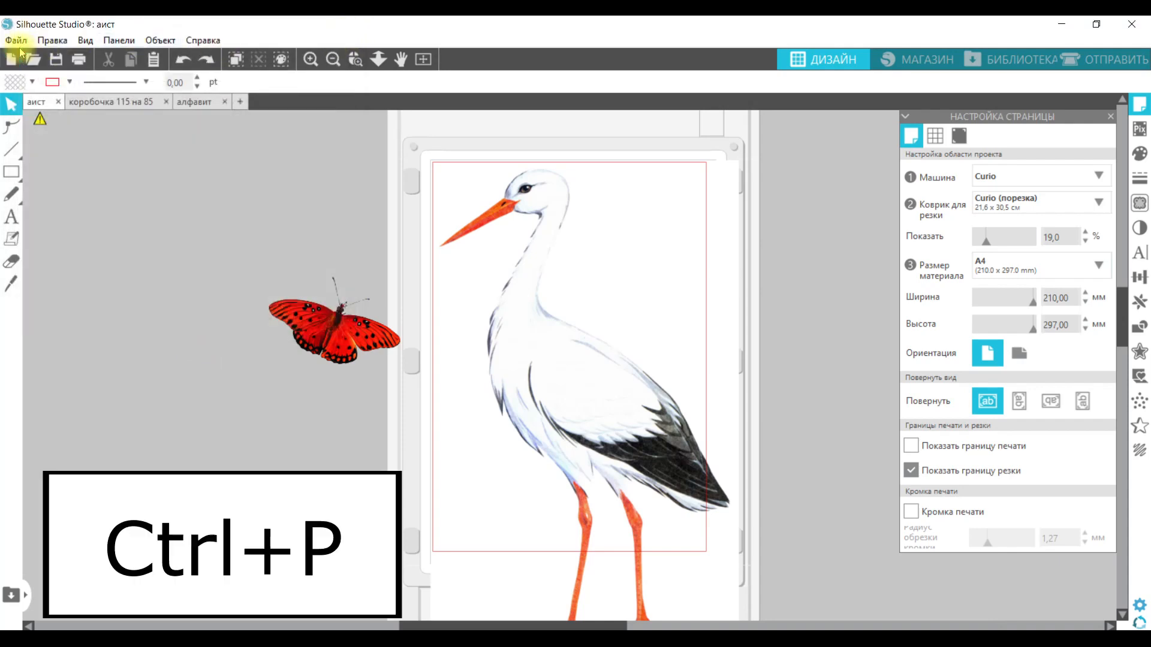
{"action": "left_click", "coordinate": [17, 40]}
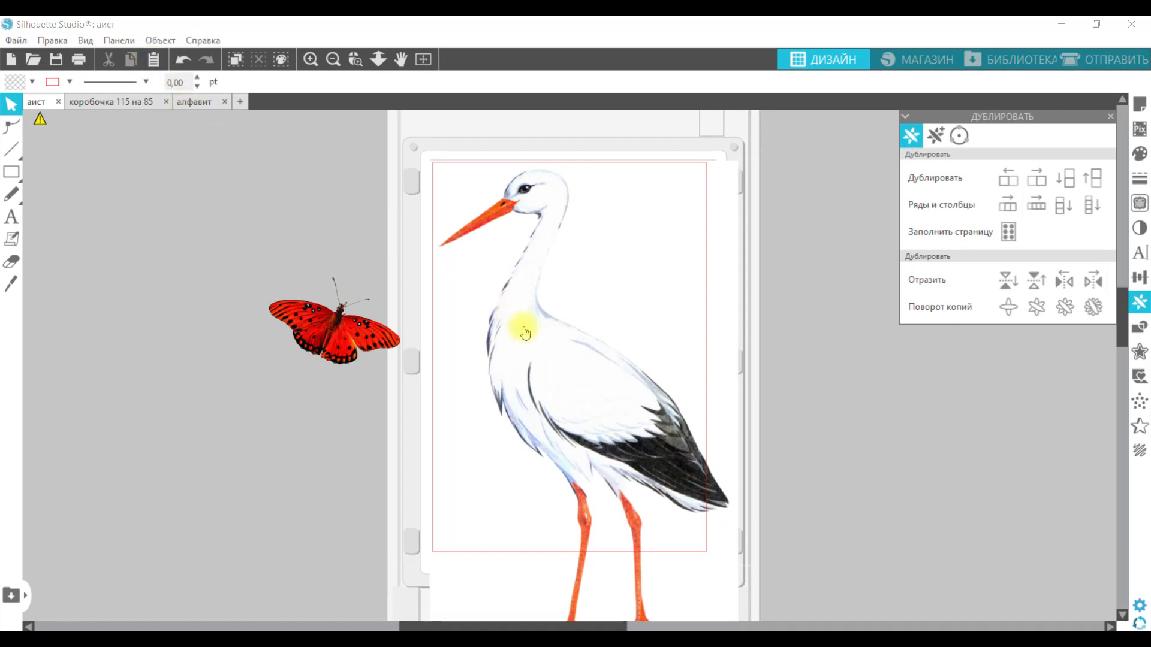
- Cut the stork image from the page
{"action": "left_click", "coordinate": [531, 346]}
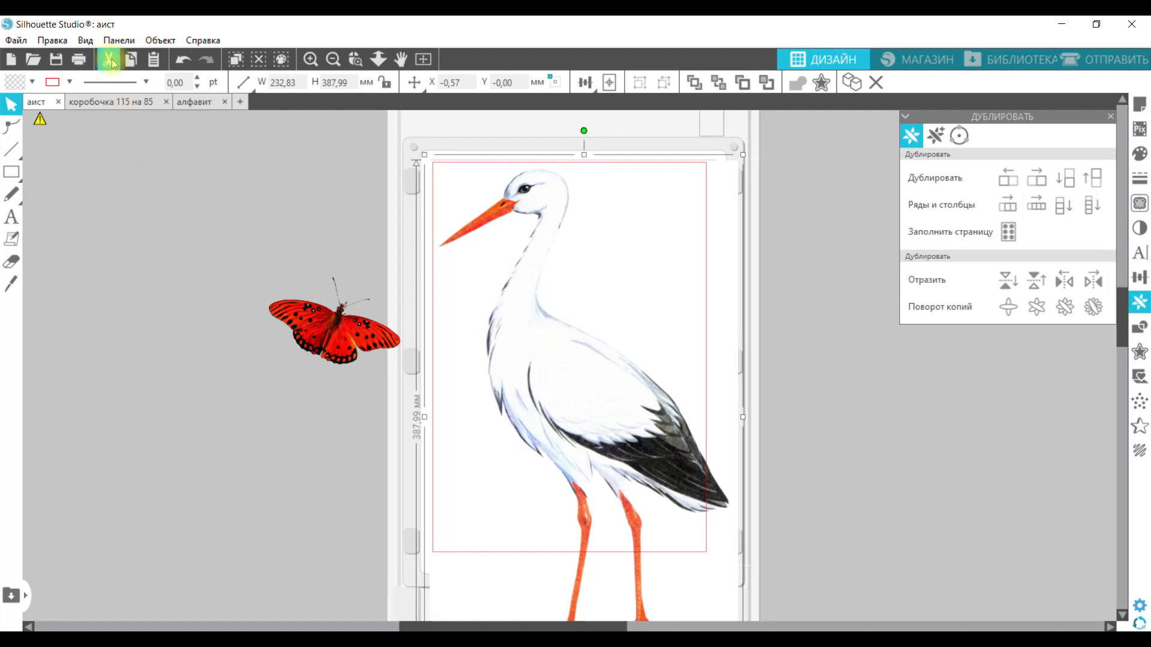
{"action": "left_click", "coordinate": [109, 60]}
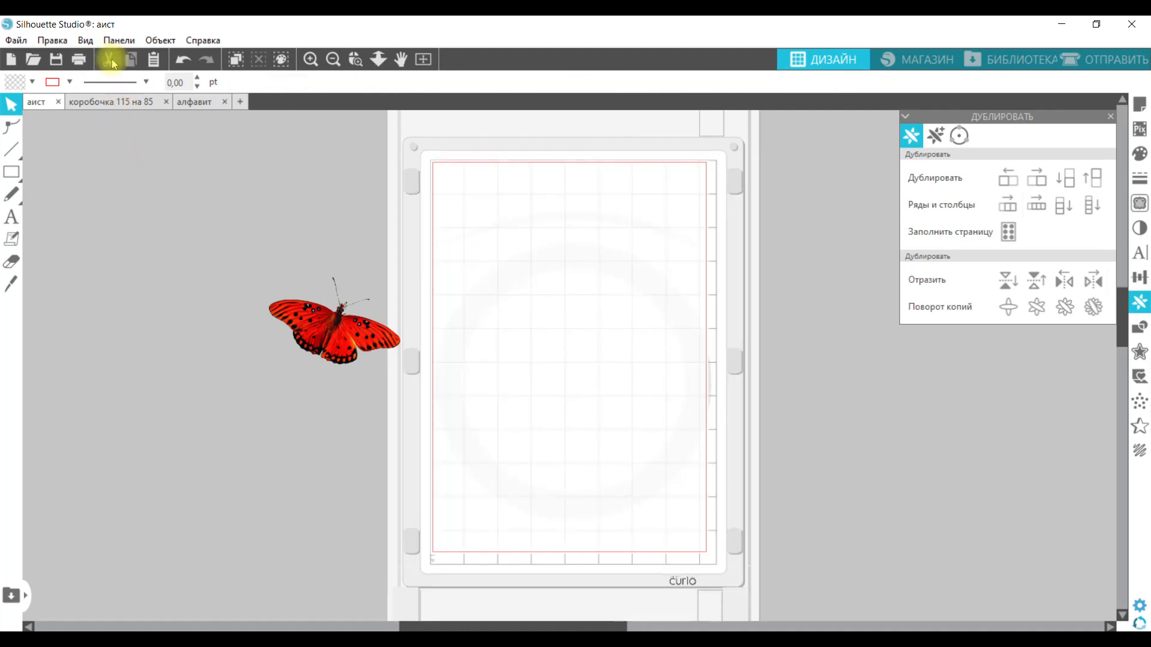
- Duplicate the butterfly three times to the right, and the rightmost copy three times downward
{"action": "left_click", "coordinate": [322, 346]}
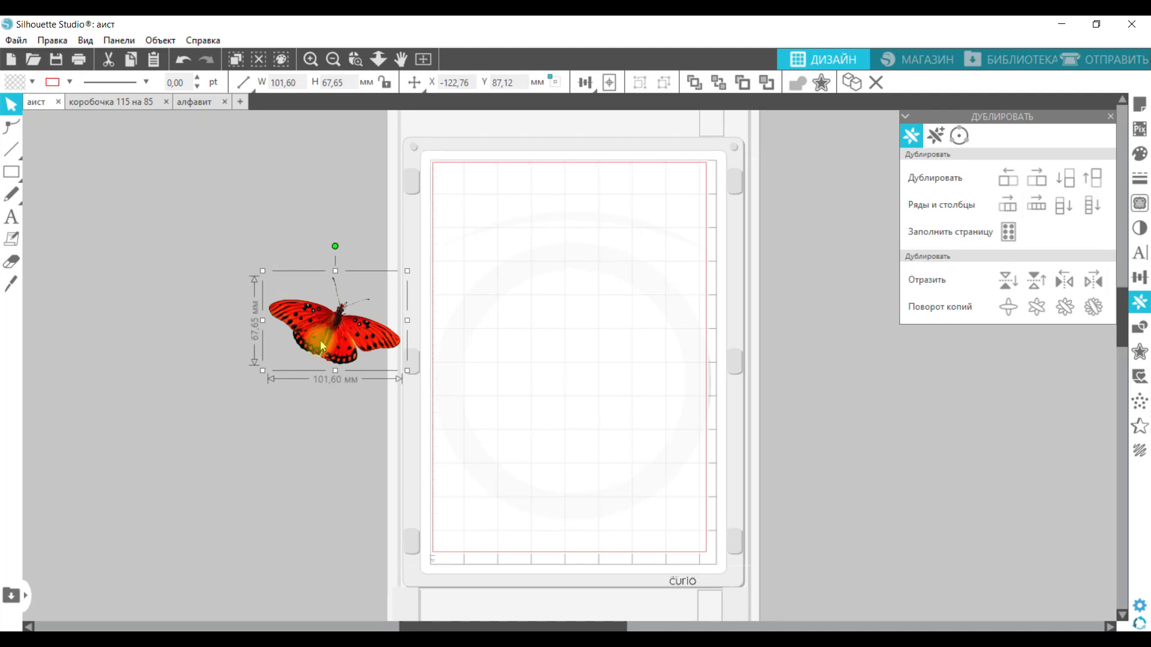
{"action": "key", "text": "i"}
{"action": "key", "text": "ctrl+Right"}
{"action": "key", "text": "ctrl+Right"}
{"action": "key", "text": "ctrl+Right"}
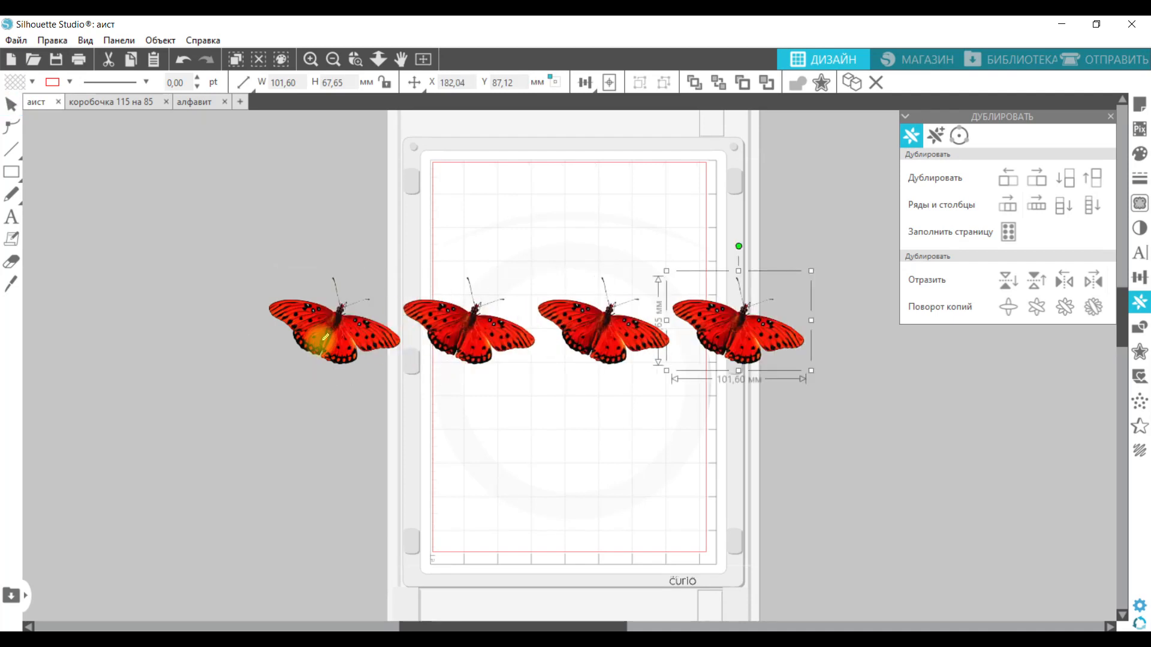
{"action": "key", "text": "ctrl+Down"}
{"action": "key", "text": "ctrl+Down"}
{"action": "key", "text": "ctrl+Down"}
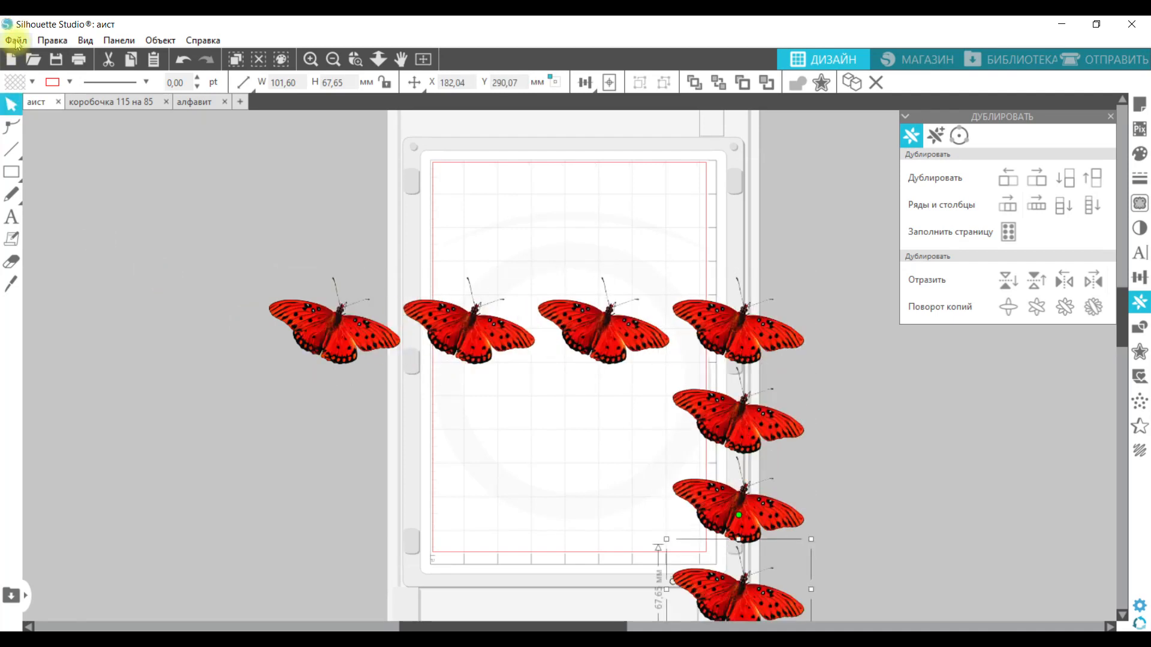
- Cut the three butterflies below the row one by one, and cut the rightmost butterfly in the row
{"action": "left_click", "coordinate": [44, 43]}
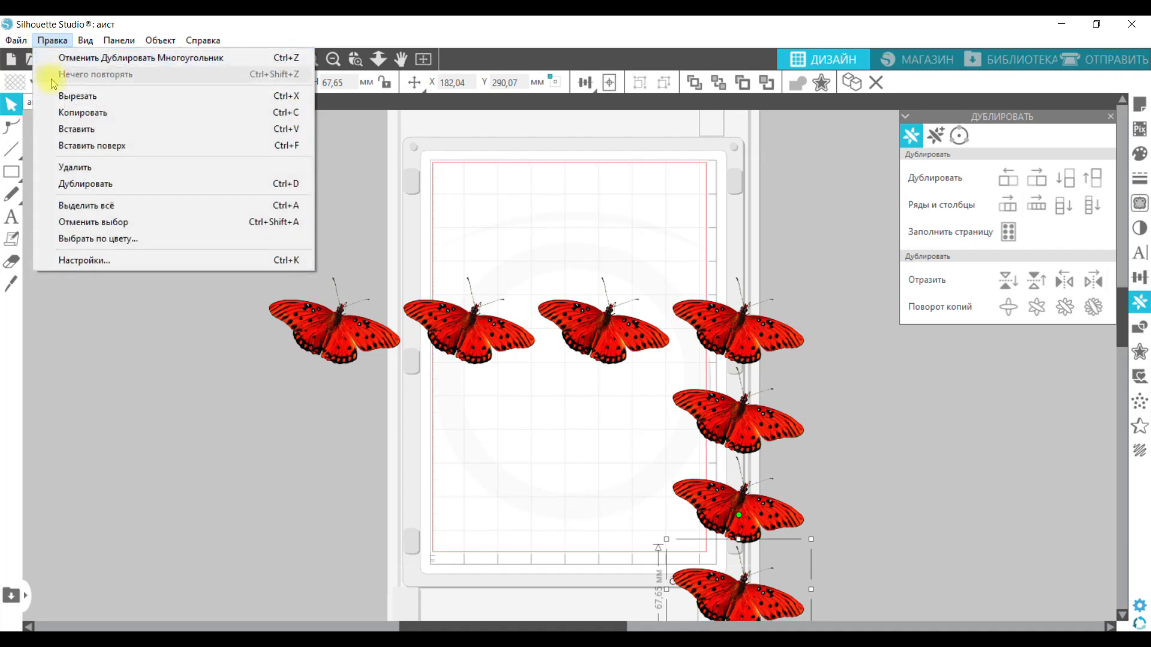
{"action": "left_click", "coordinate": [58, 96]}
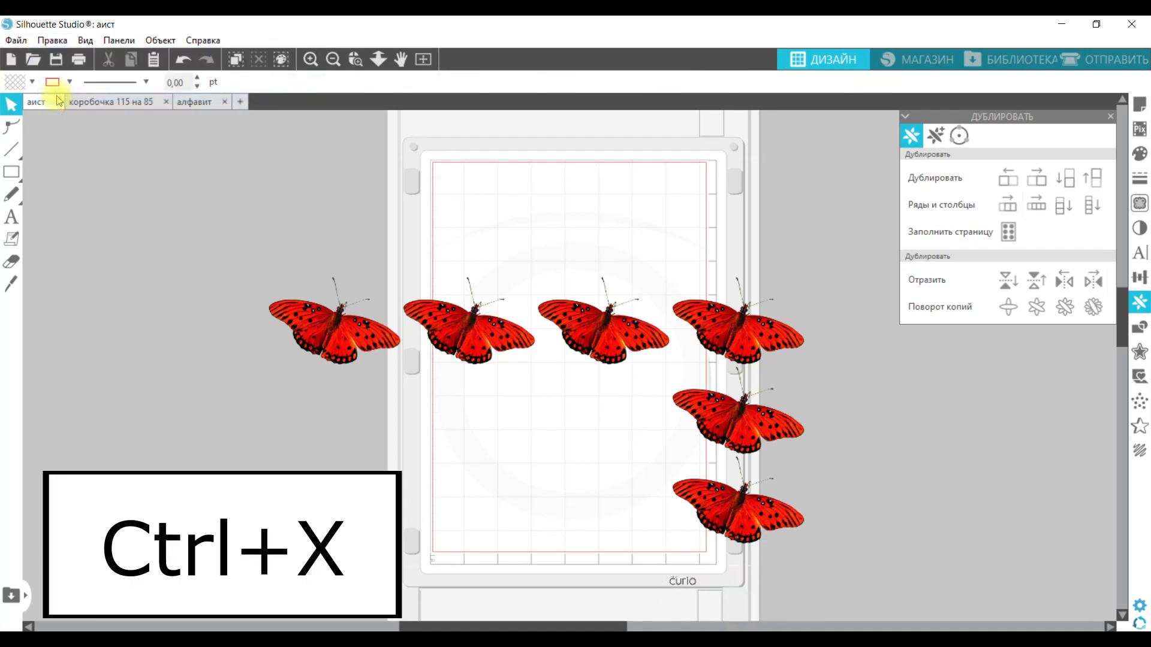
{"action": "left_click", "coordinate": [707, 516]}
{"action": "key", "text": "ctrl+x"}
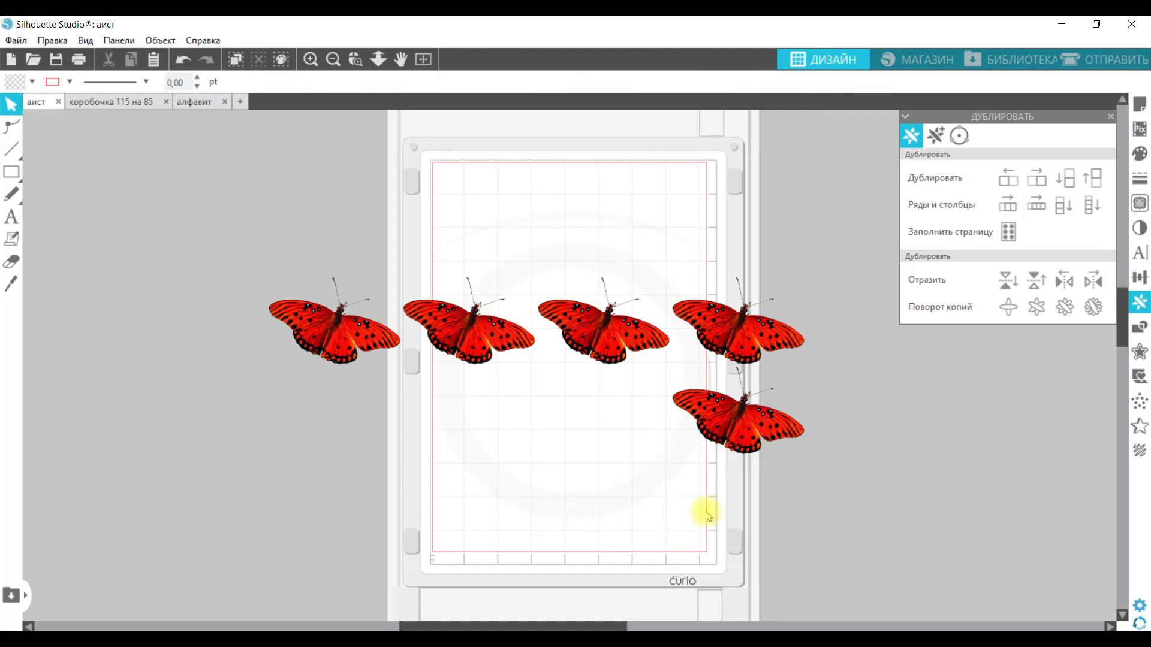
{"action": "left_click", "coordinate": [741, 424]}
{"action": "key", "text": "ctrl+x"}
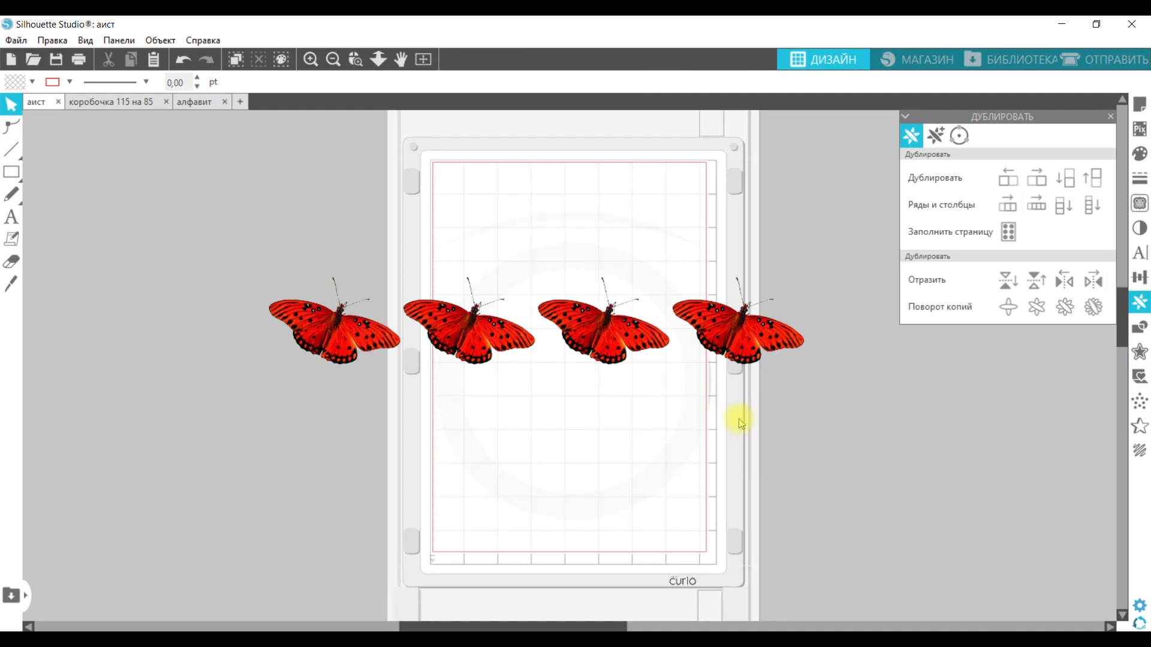
{"action": "right_click", "coordinate": [731, 336]}
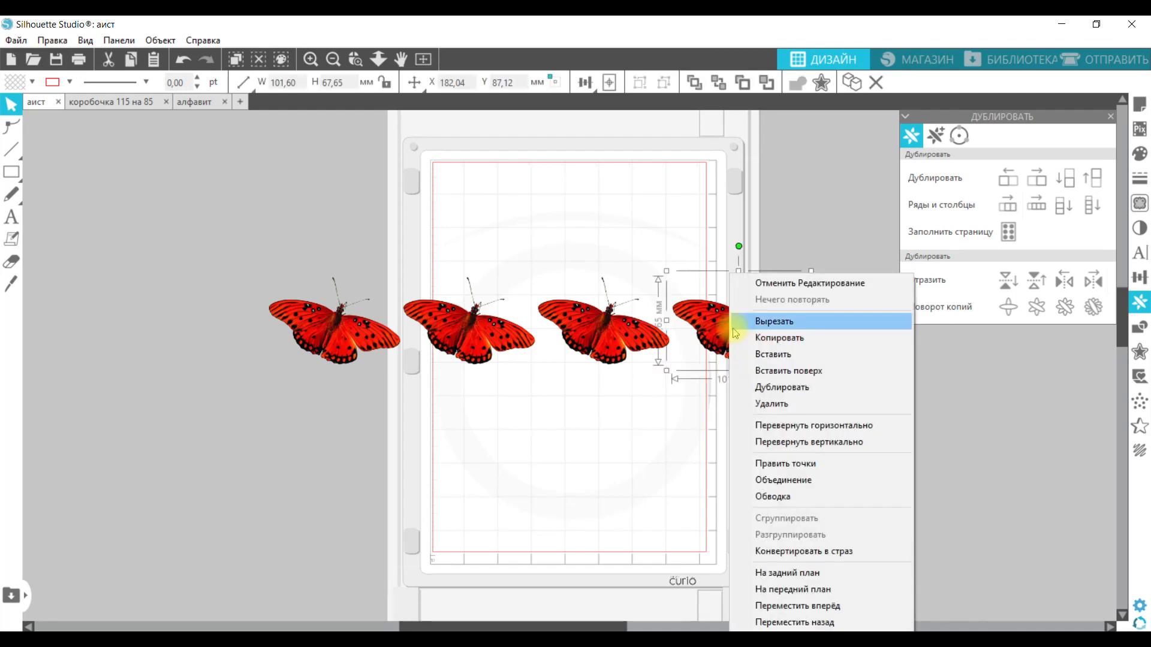
{"action": "left_click", "coordinate": [773, 321]}
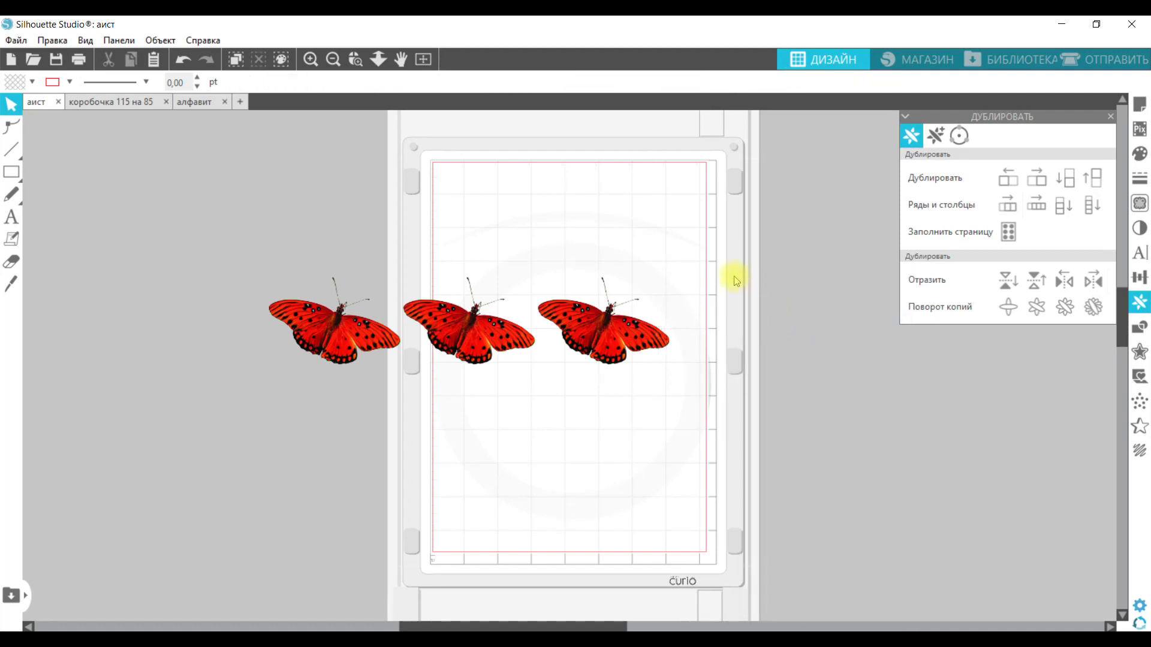
- Copy the rightmost of the three remaining butterflies and nudge it slightly to the left
{"action": "left_click", "coordinate": [588, 323]}
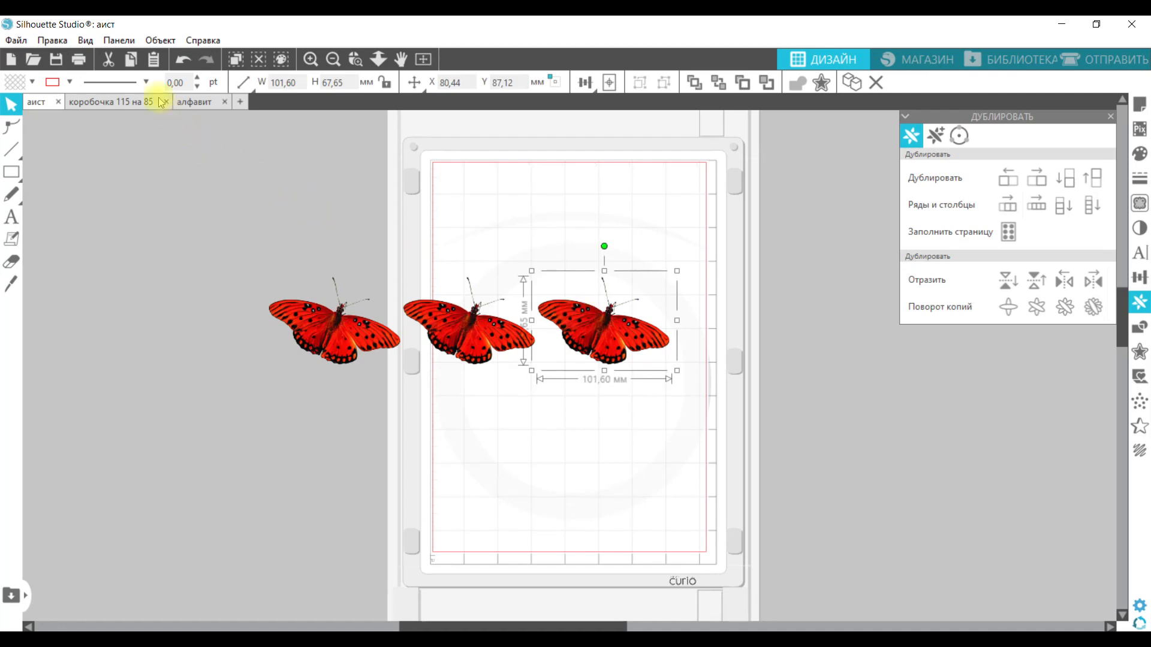
{"action": "left_click", "coordinate": [134, 59]}
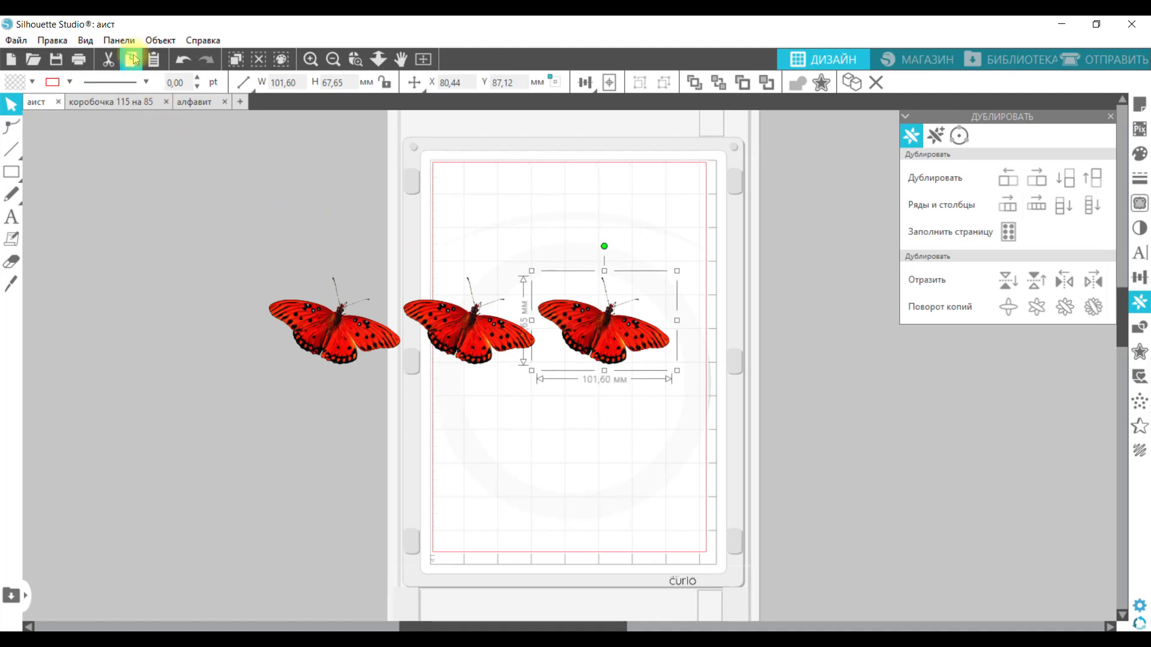
{"action": "left_click", "coordinate": [52, 40]}
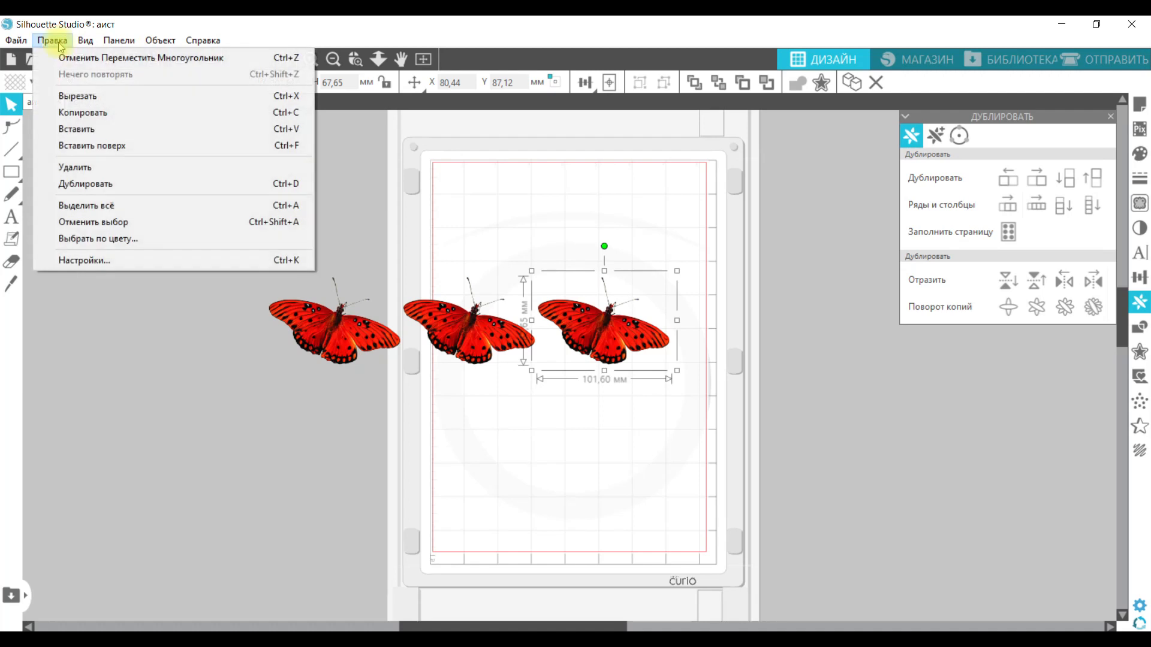
{"action": "left_click", "coordinate": [63, 114]}
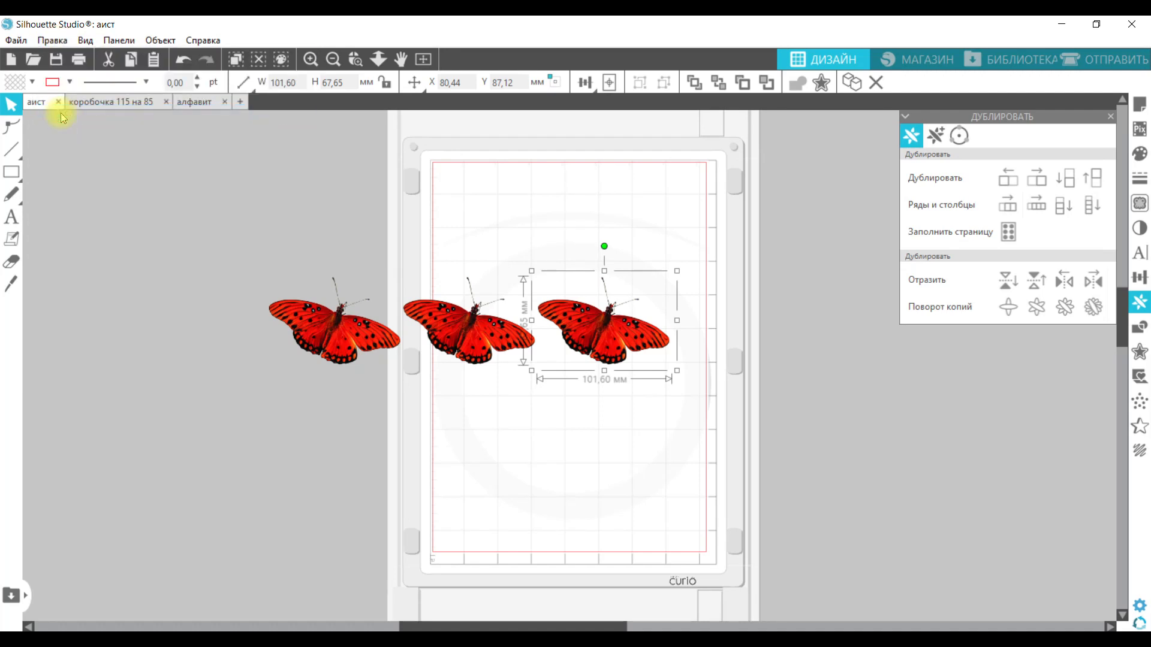
{"action": "right_click", "coordinate": [586, 325]}
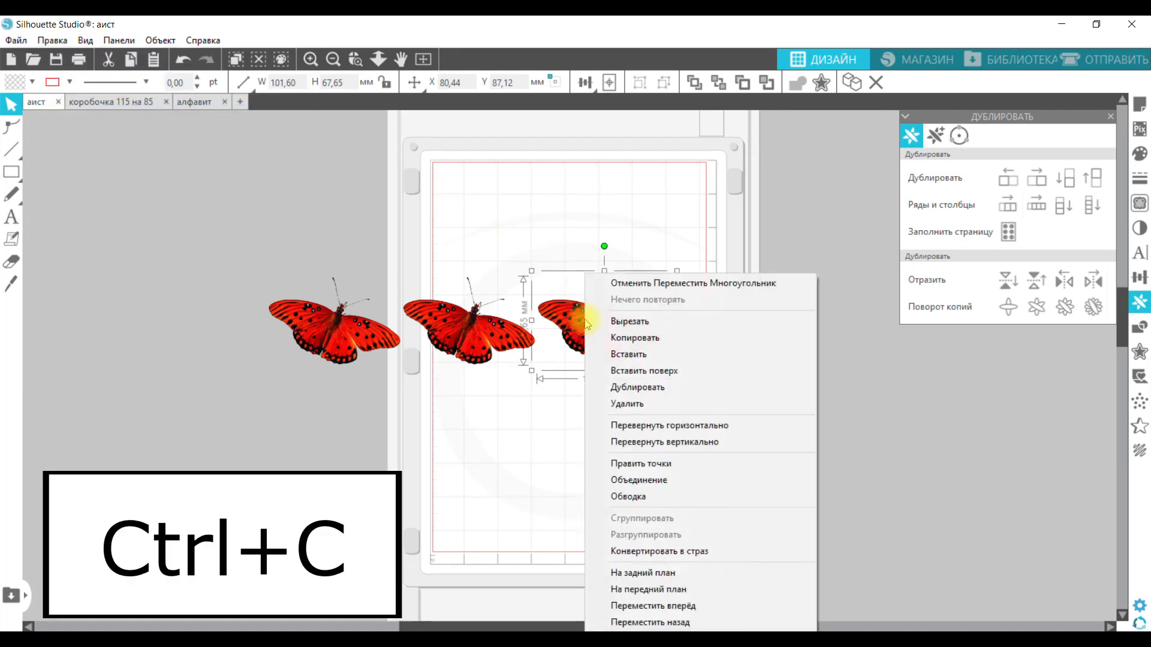
{"action": "left_click", "coordinate": [646, 341]}
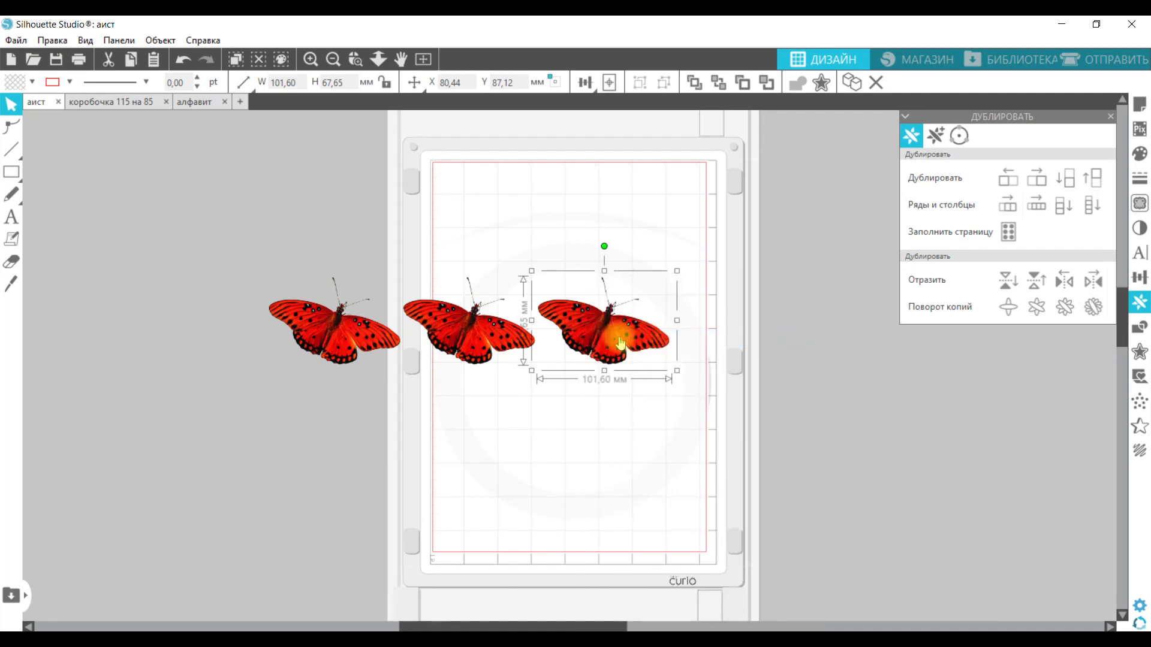
{"action": "key", "text": "Left"}
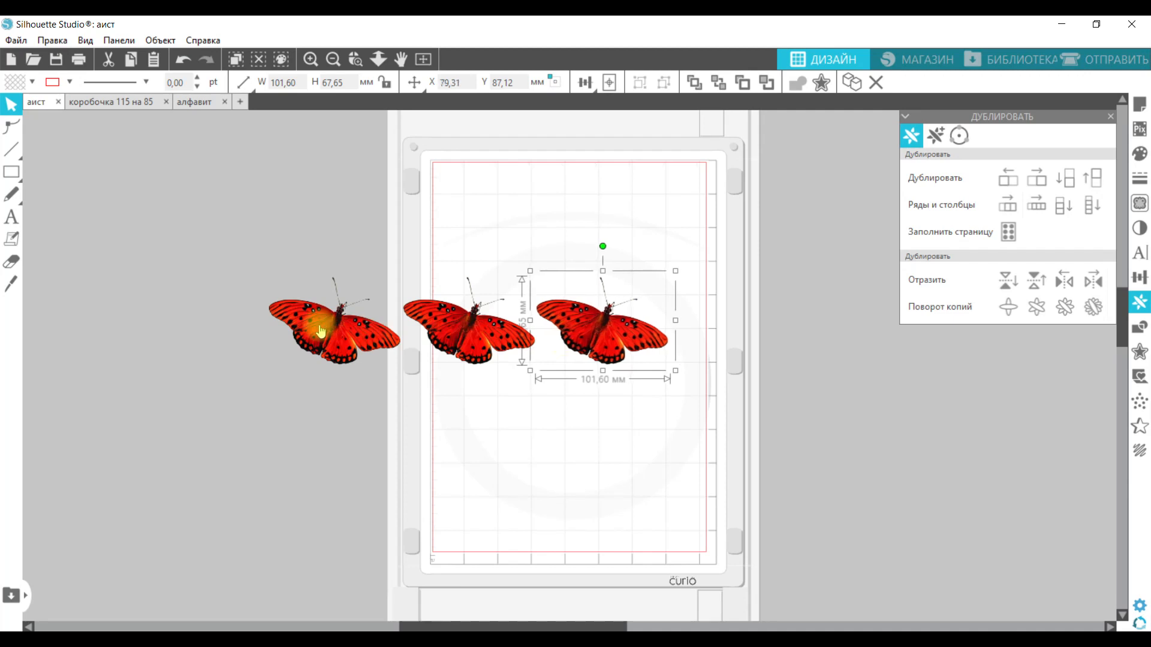
- Paste the copied butterfly, move the pasted one below the original, and paste another copy
{"action": "left_click", "coordinate": [154, 61]}
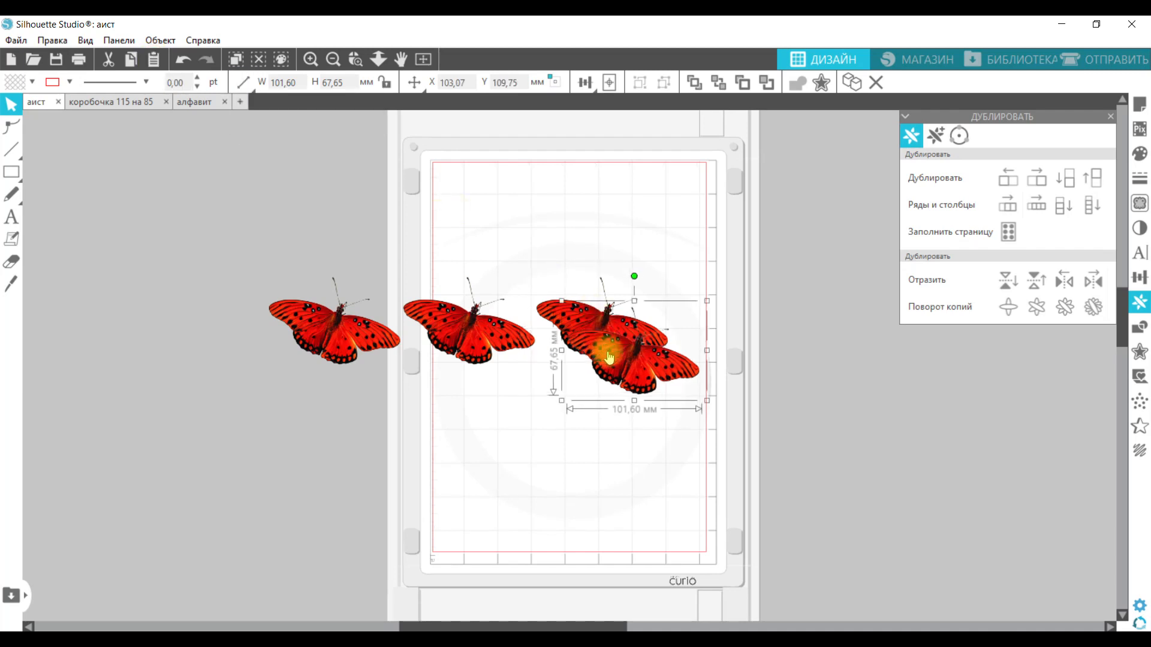
{"action": "left_click_drag", "start_coordinate": [603, 347], "coordinate": [601, 375]}
{"action": "left_click", "coordinate": [51, 41]}
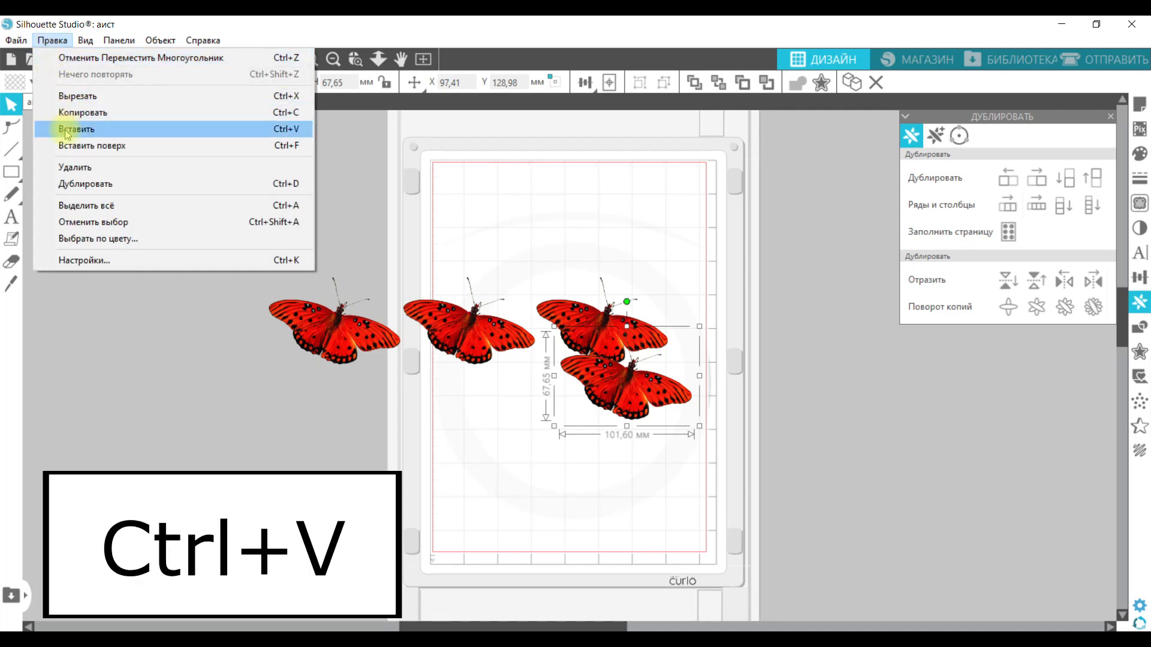
{"action": "left_click", "coordinate": [66, 133]}
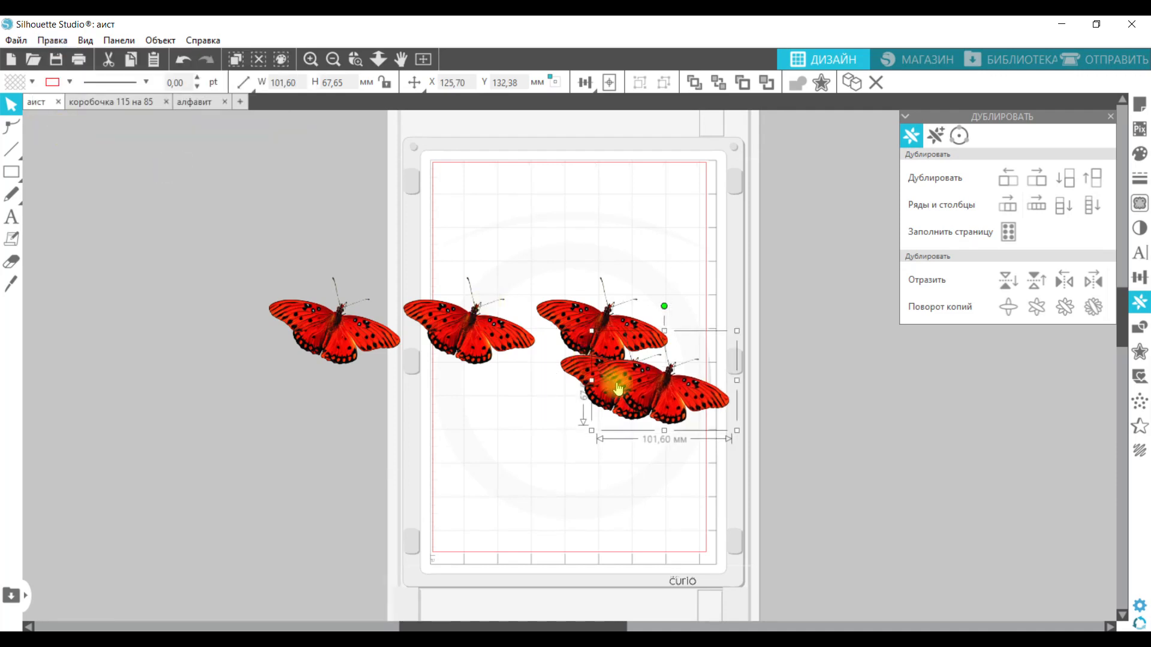
- Move the pasted butterfly to the right, paste another copy in front, and place that copy above the moved butterfly
{"action": "left_click_drag", "start_coordinate": [649, 401], "coordinate": [717, 396]}
{"action": "right_click", "coordinate": [717, 396]}
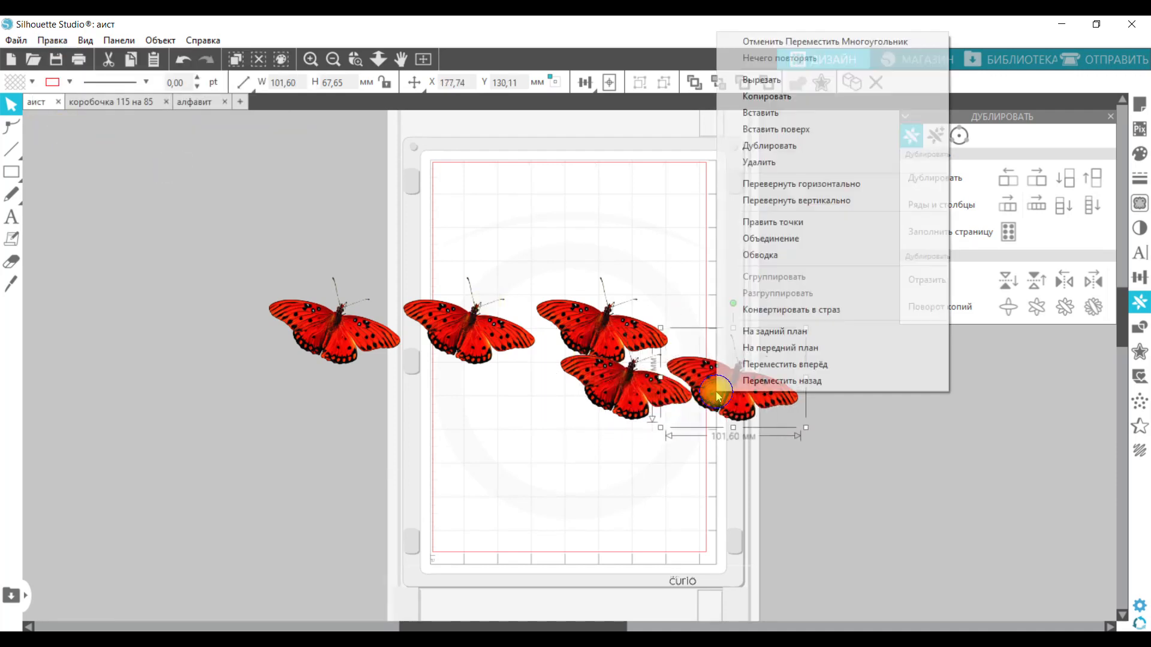
{"action": "left_click", "coordinate": [744, 130]}
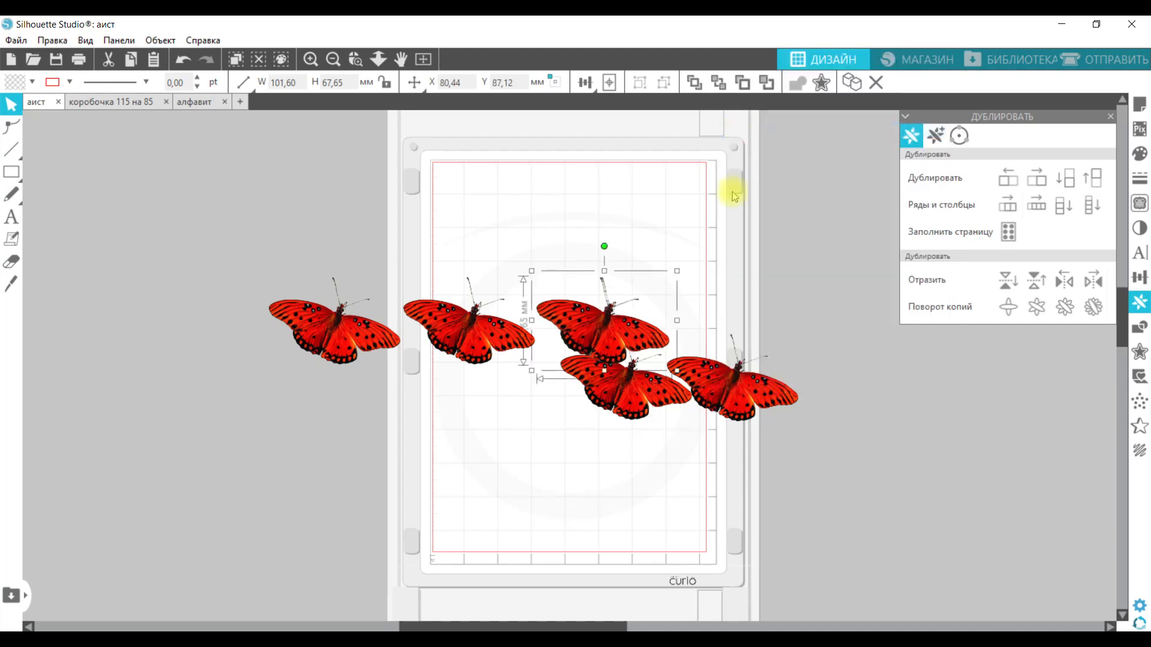
{"action": "left_click_drag", "start_coordinate": [606, 326], "coordinate": [735, 309]}
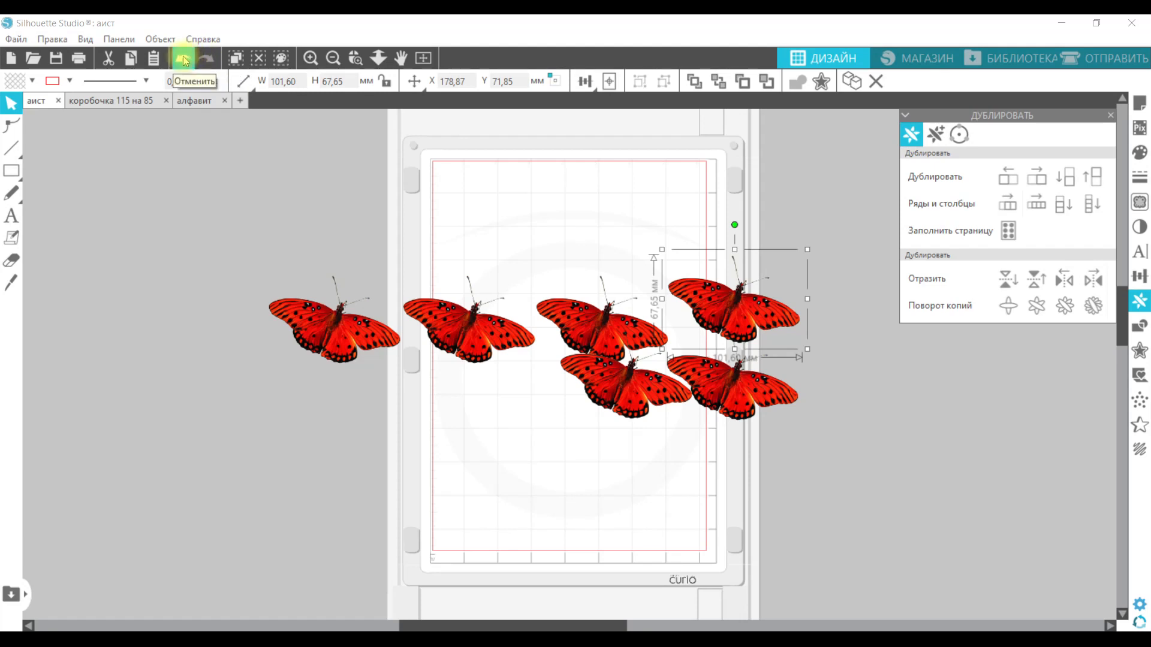
- Undo the last move and the paste in front, redo both, and clear the selection
{"action": "key", "text": "ctrl+z"}
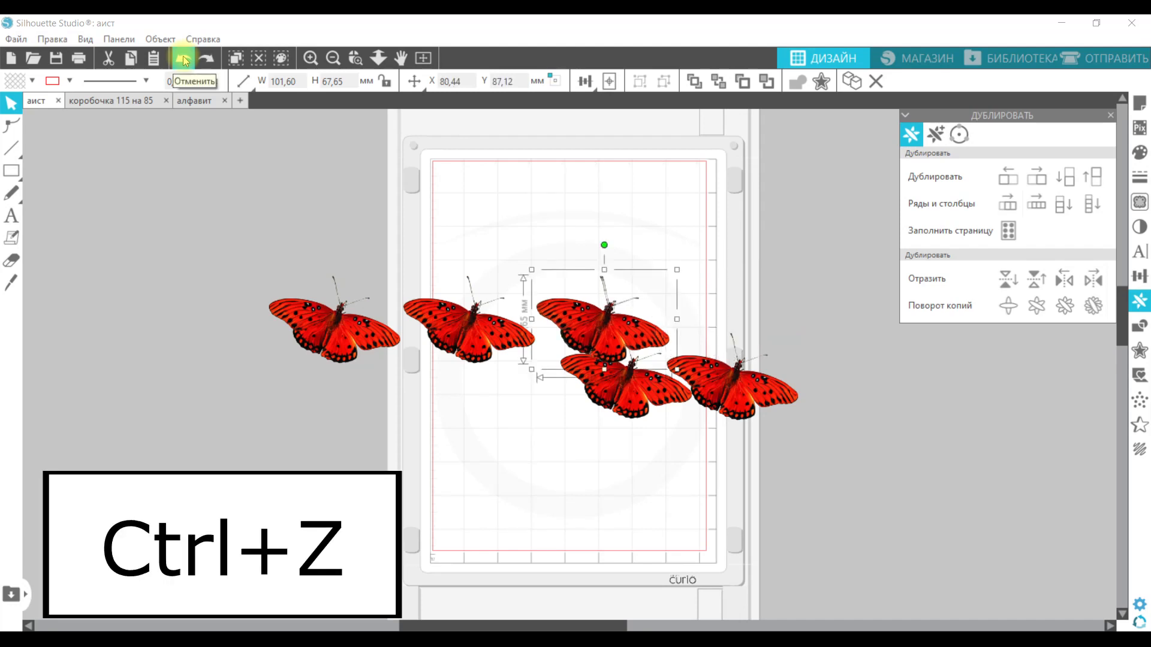
{"action": "key", "text": "ctrl+shift+z"}
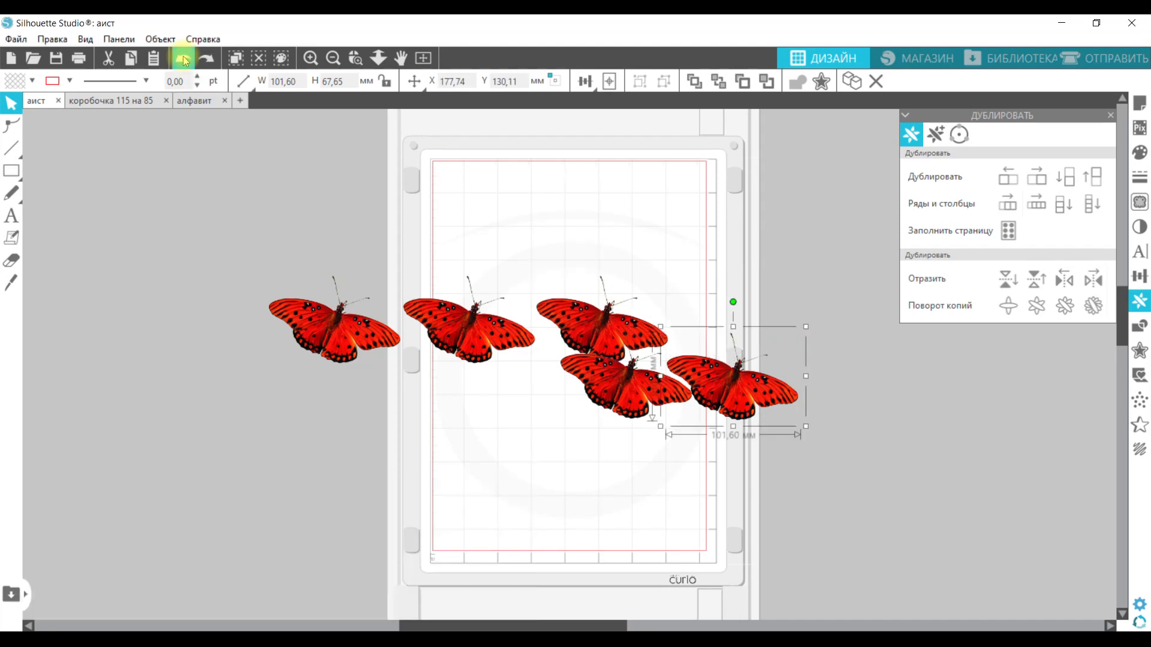
{"action": "left_click", "coordinate": [206, 59]}
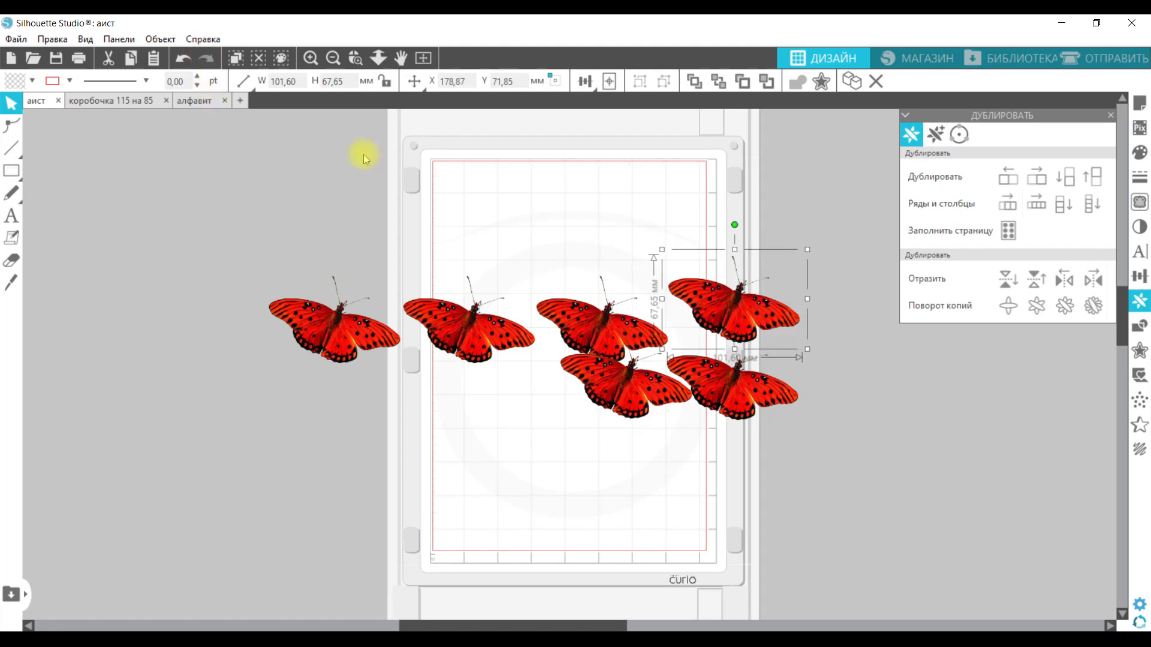
{"action": "left_click", "coordinate": [727, 212]}
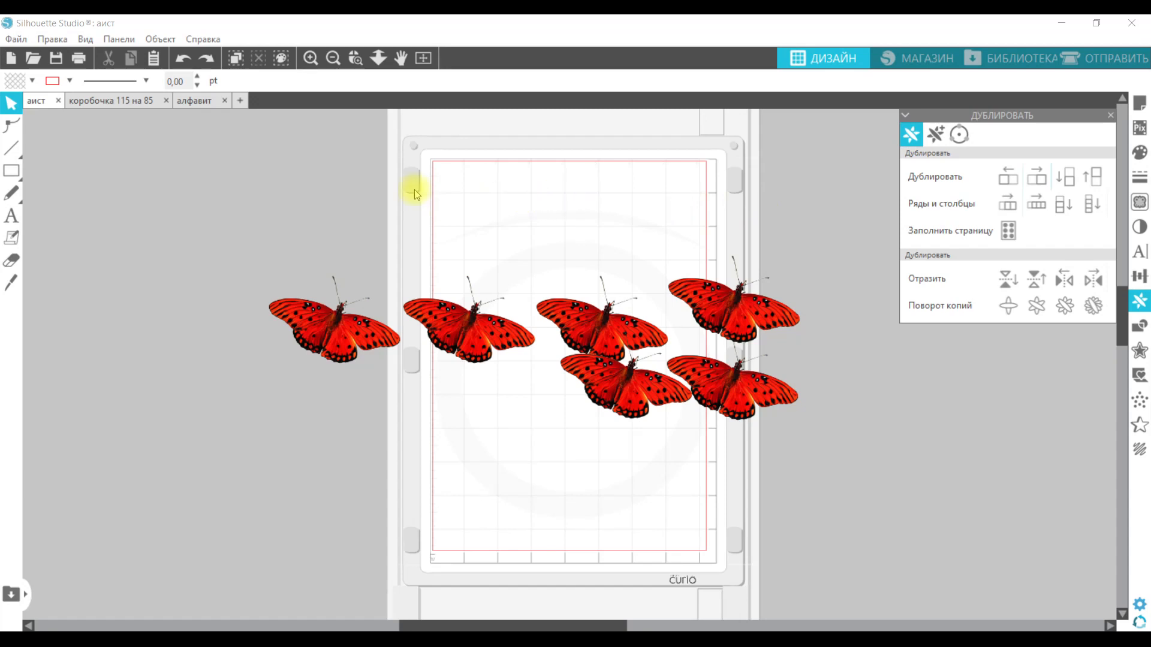
- Select all objects on the canvas twice with Select All, clearing the selection each time
{"action": "left_click", "coordinate": [235, 58]}
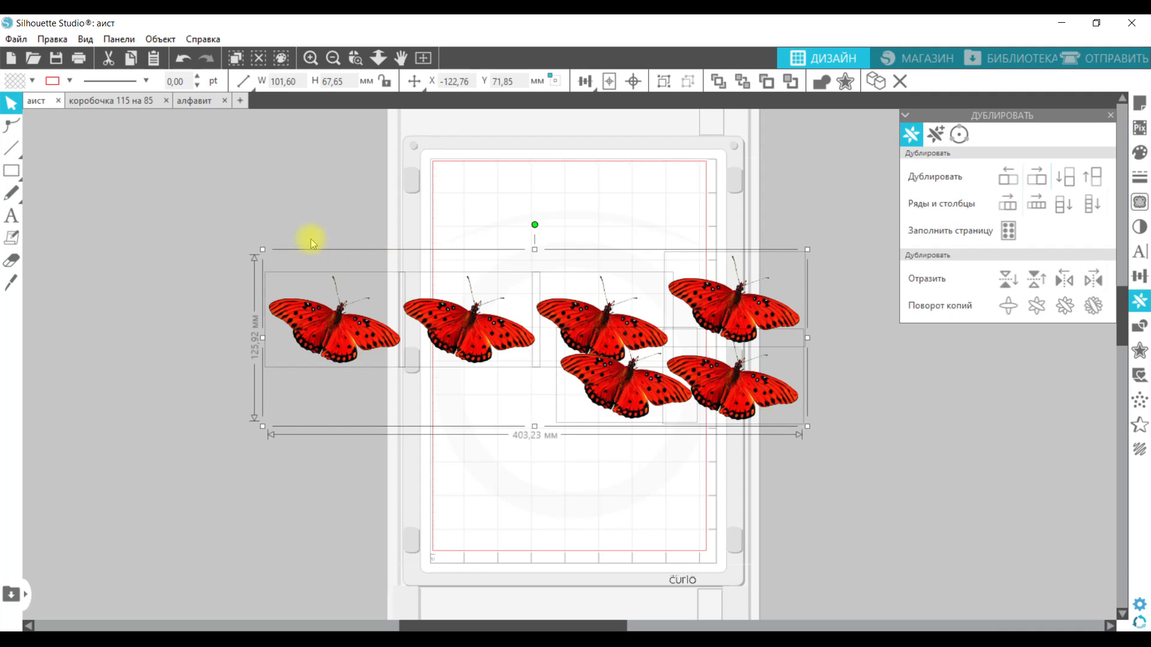
{"action": "left_click", "coordinate": [238, 213]}
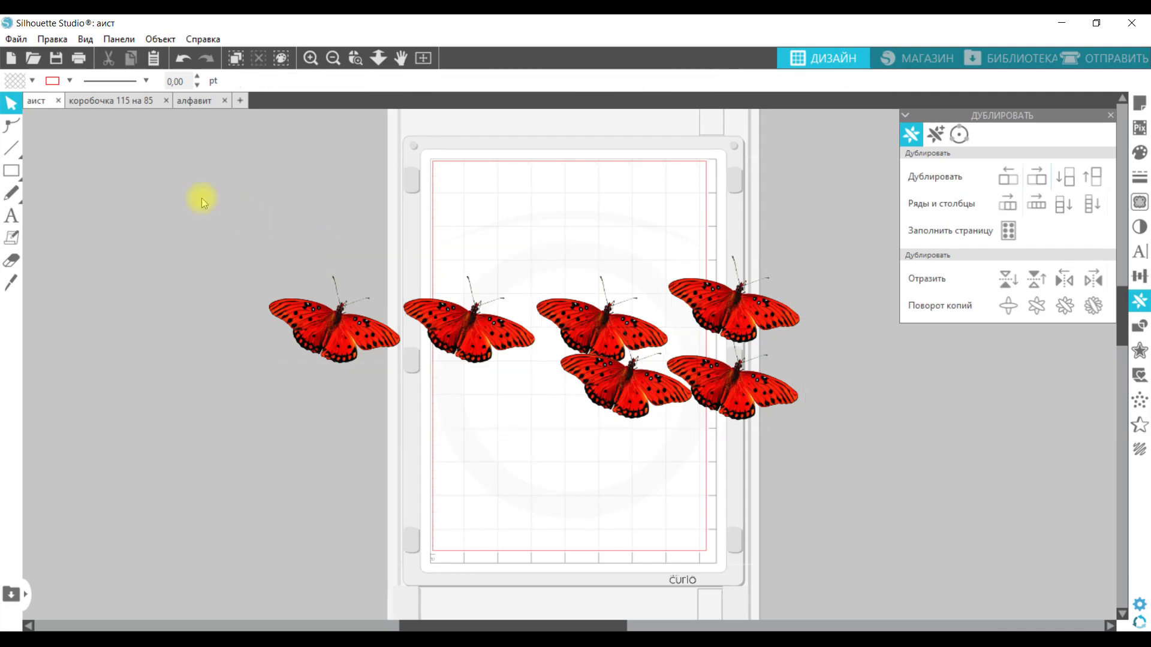
{"action": "left_click", "coordinate": [52, 40]}
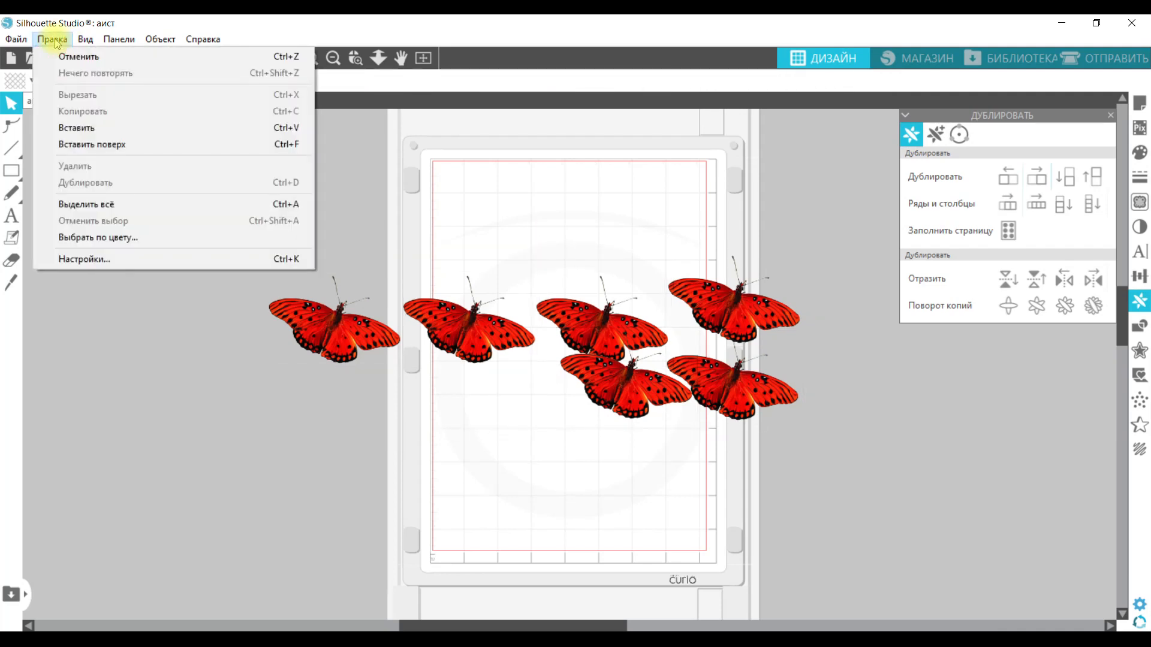
{"action": "left_click", "coordinate": [60, 205]}
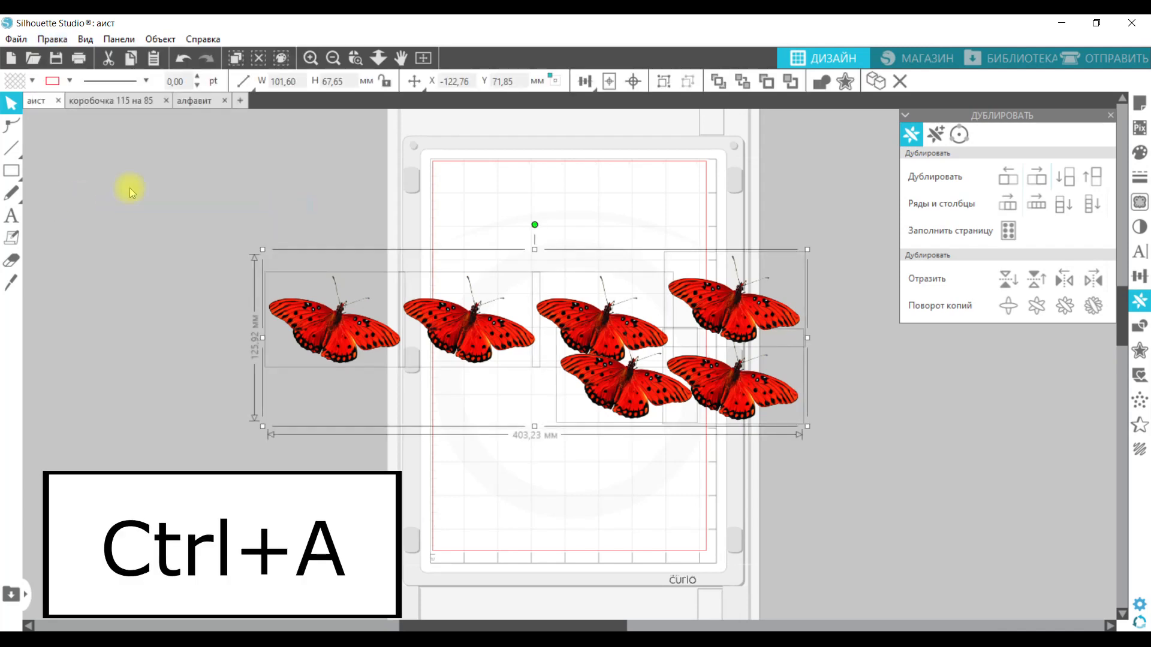
{"action": "left_click", "coordinate": [229, 174]}
- Select all the butterflies with a selection frame drawn around them, and clear the selection
{"action": "left_click_drag", "start_coordinate": [233, 177], "coordinate": [803, 412]}
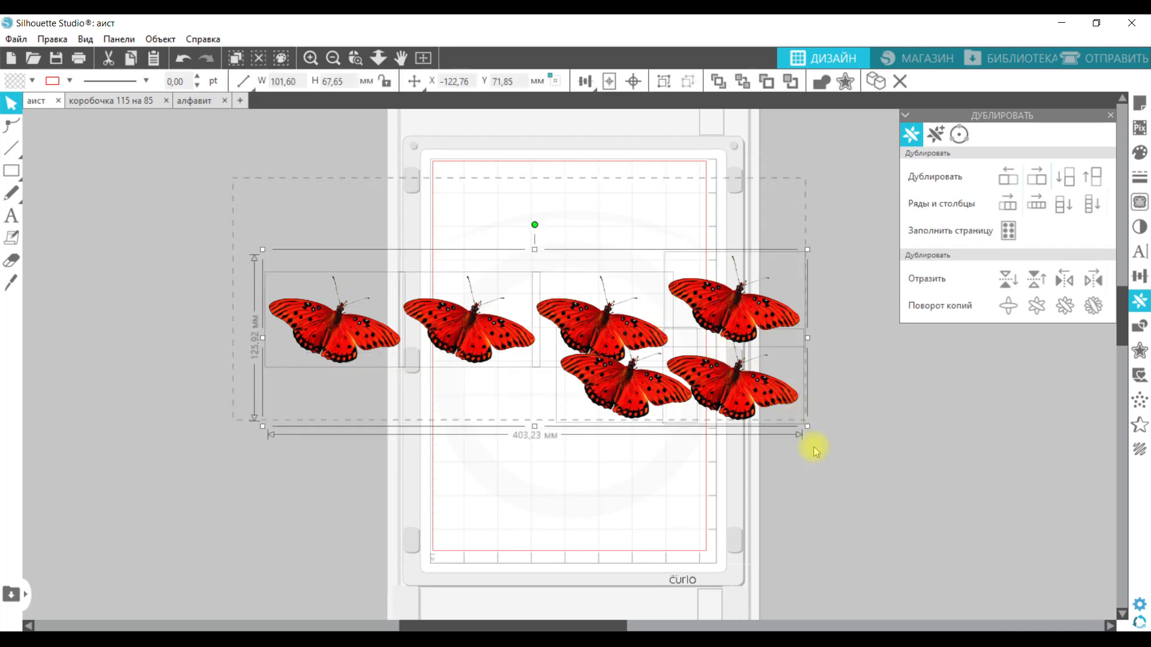
{"action": "left_click_drag", "start_coordinate": [814, 459], "coordinate": [817, 471]}
{"action": "left_click", "coordinate": [833, 361]}
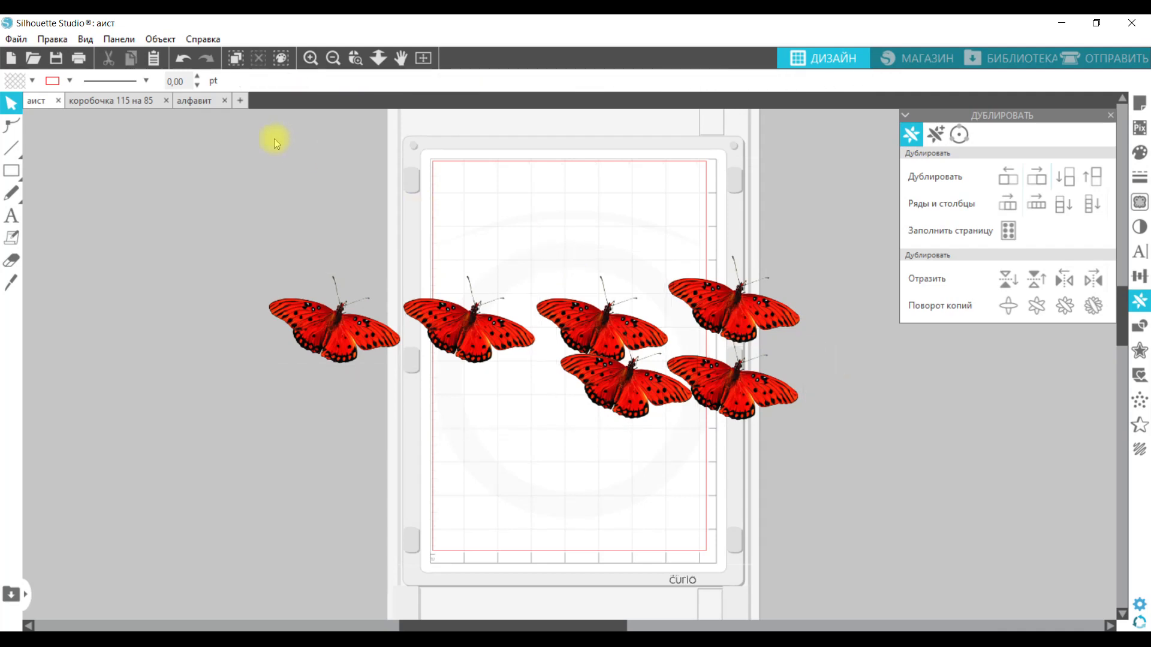
- Select all the butterflies and cancel the selection with the Deselect command
{"action": "left_click", "coordinate": [53, 39]}
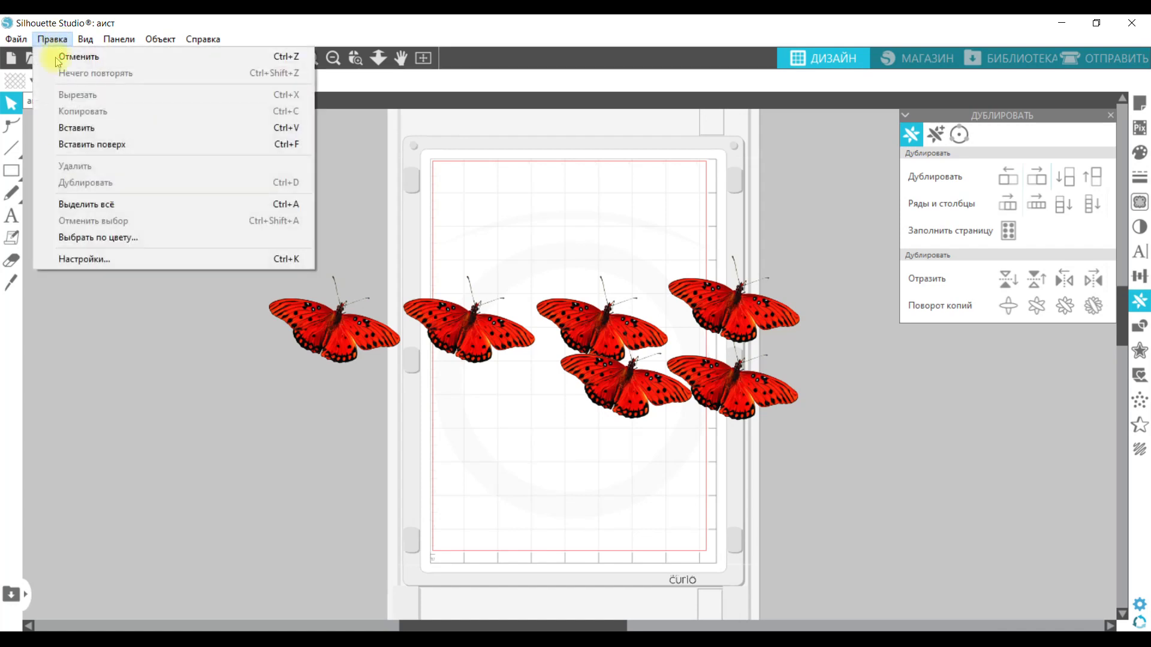
{"action": "left_click", "coordinate": [63, 207]}
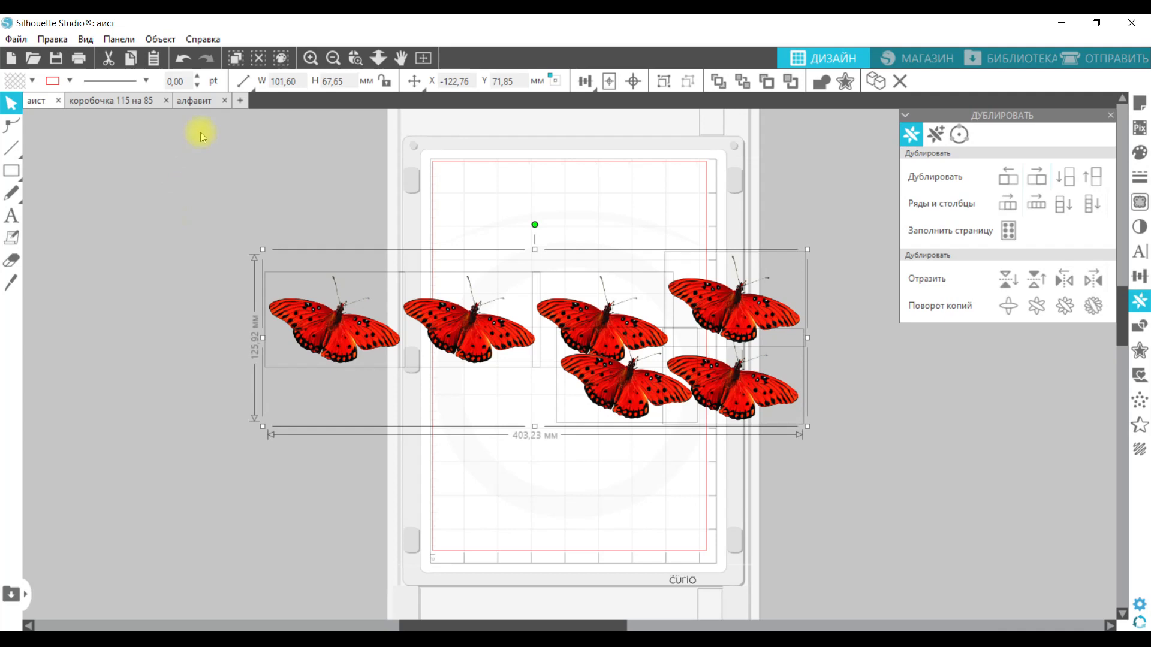
{"action": "left_click", "coordinate": [260, 60]}
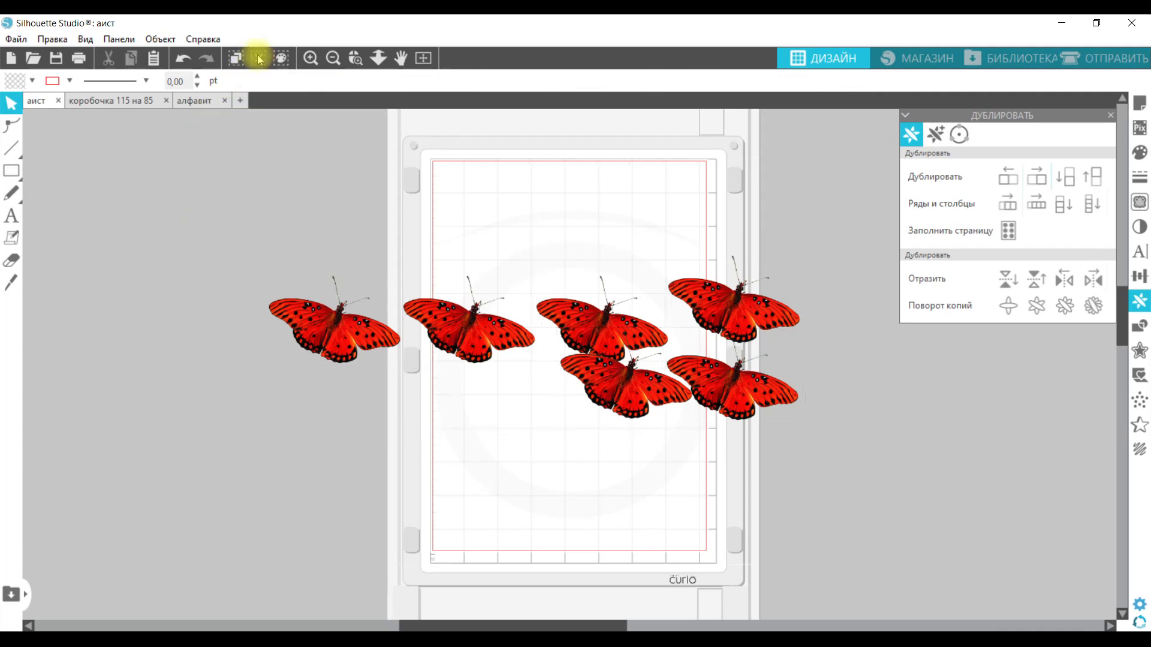
{"action": "left_click", "coordinate": [52, 41]}
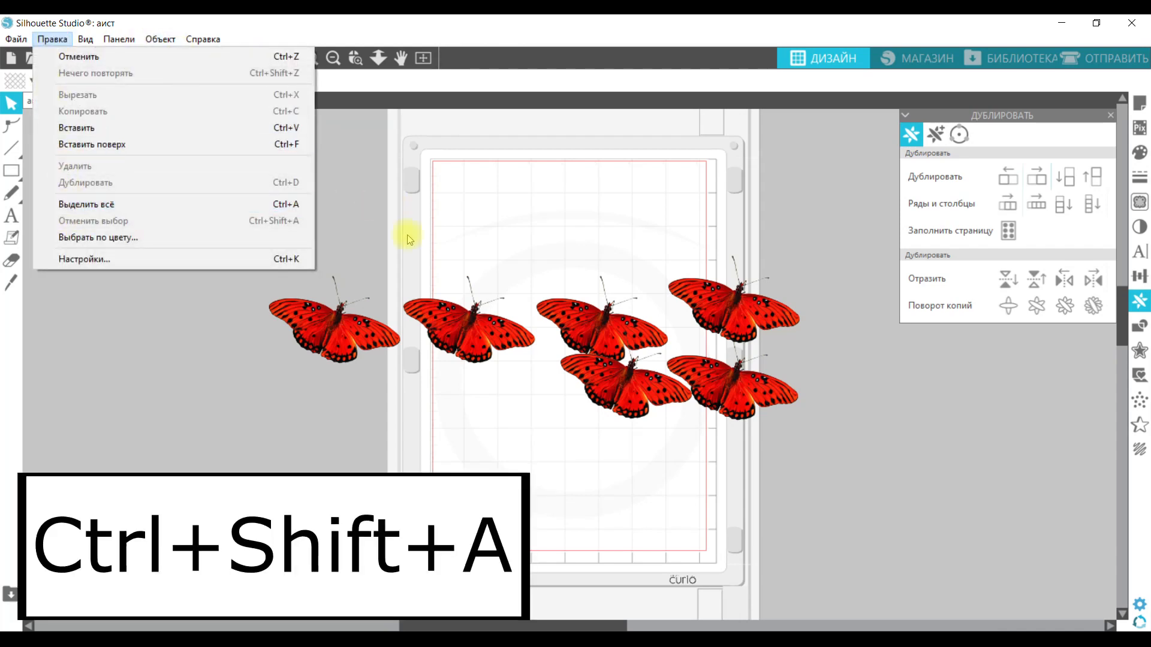
- Examine the editing commands available for the second butterfly in the row, and leave it deselected
{"action": "left_click", "coordinate": [443, 319]}
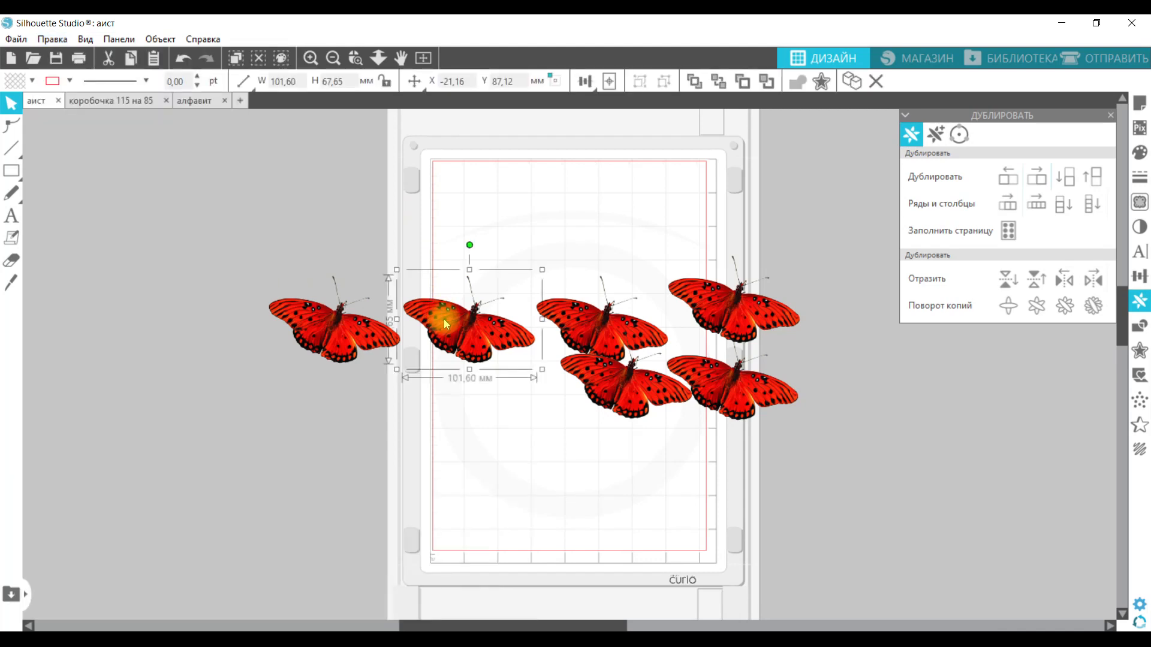
{"action": "right_click", "coordinate": [444, 319]}
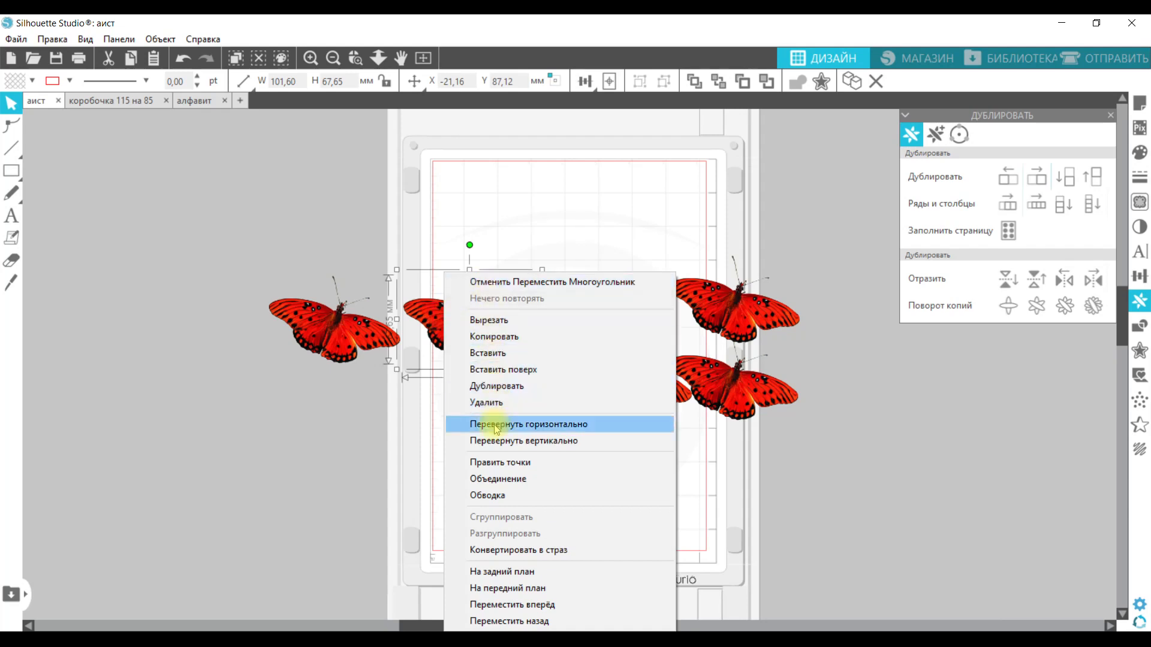
{"action": "left_click", "coordinate": [491, 550]}
{"action": "left_click", "coordinate": [479, 460]}
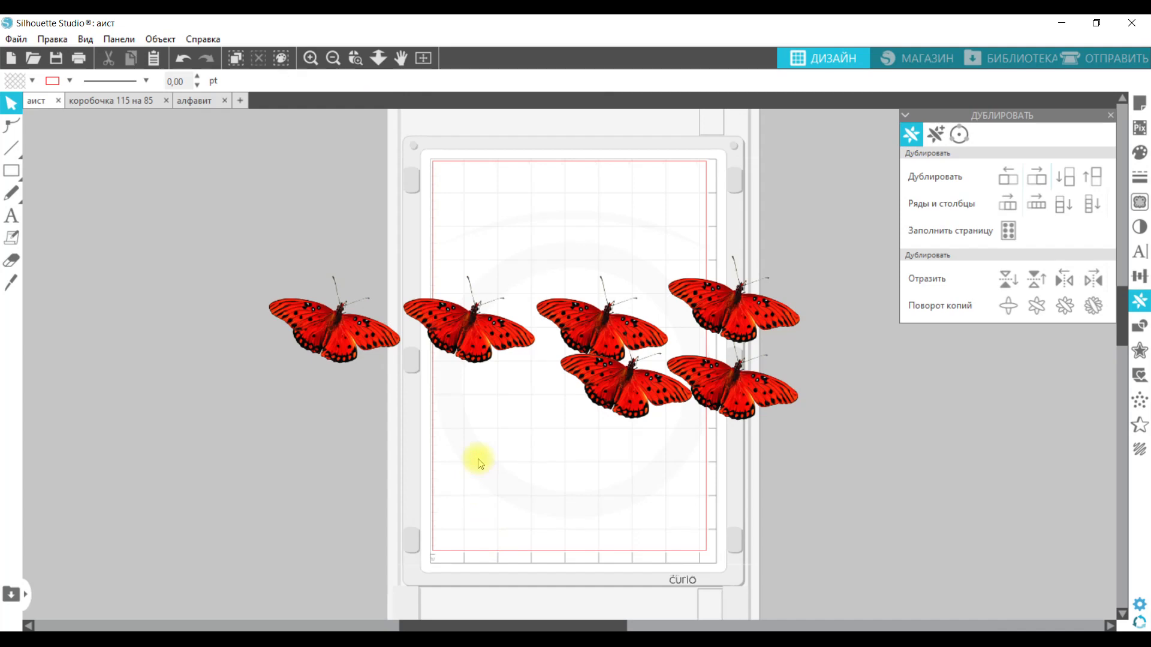
- Select the two leftmost butterflies in the row together
{"action": "left_click", "coordinate": [306, 324]}
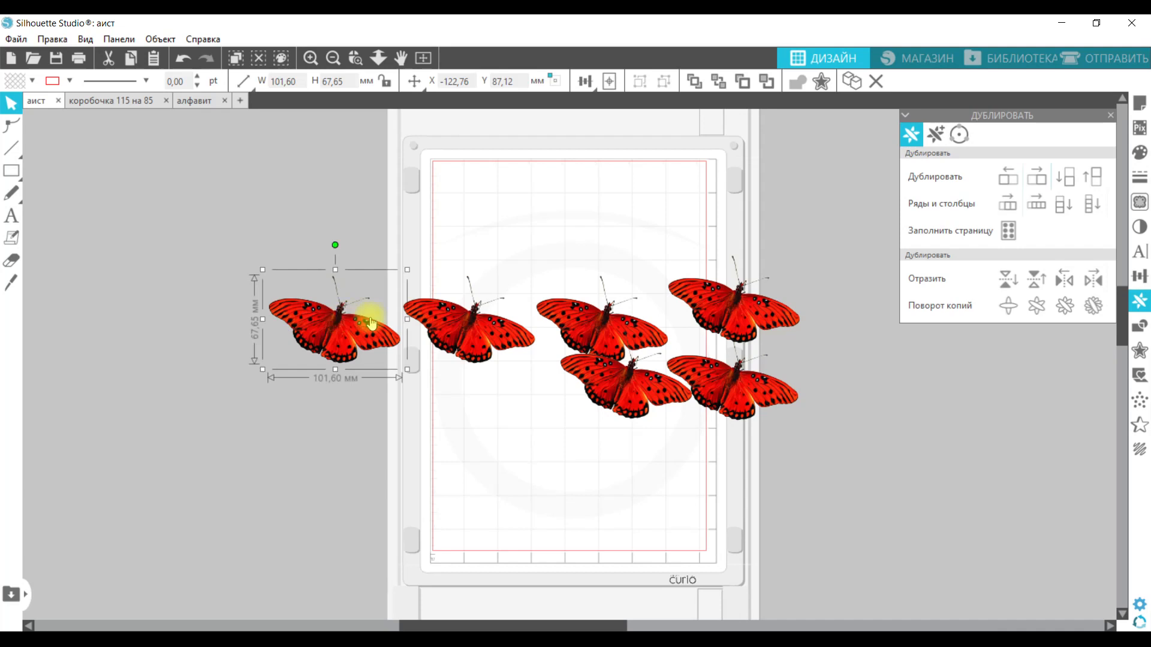
{"action": "left_click", "coordinate": [452, 327], "text": "shift"}
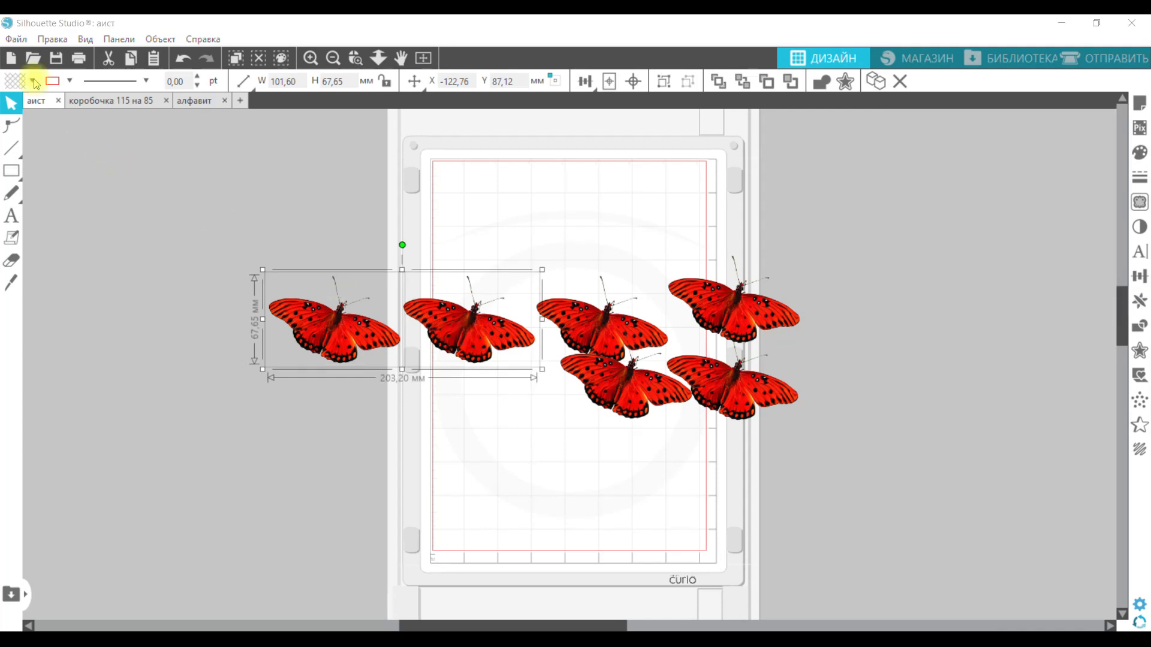
- Open the cat design file "а" from the "примеры силуэт" folder
{"action": "left_click", "coordinate": [14, 40]}
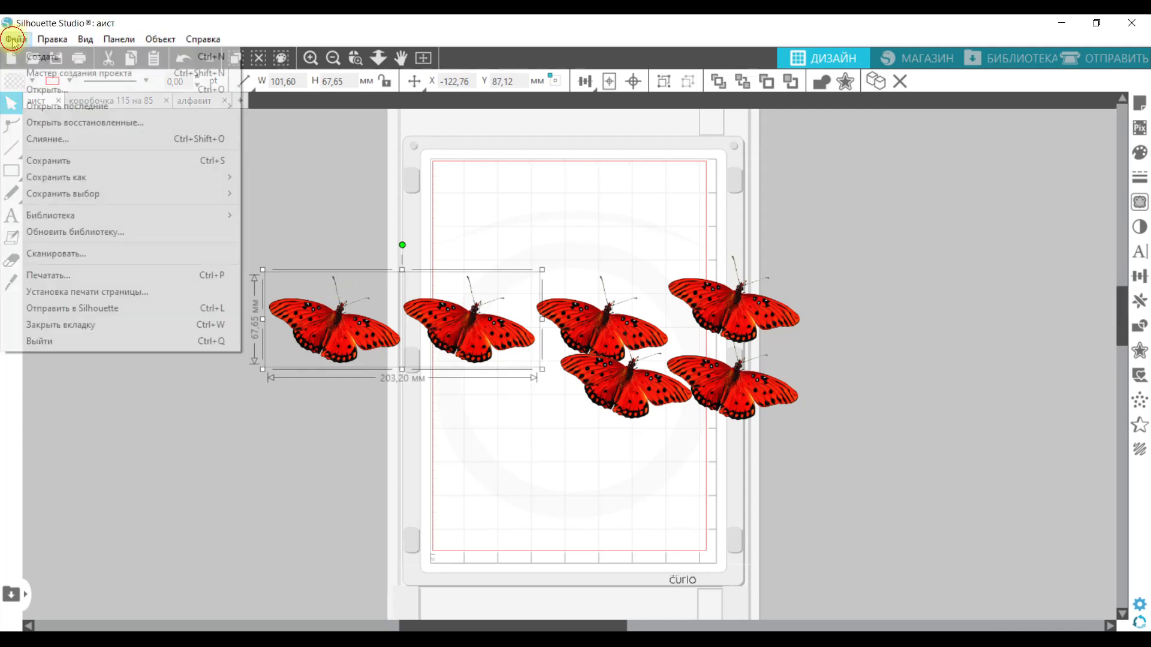
{"action": "left_click", "coordinate": [19, 90]}
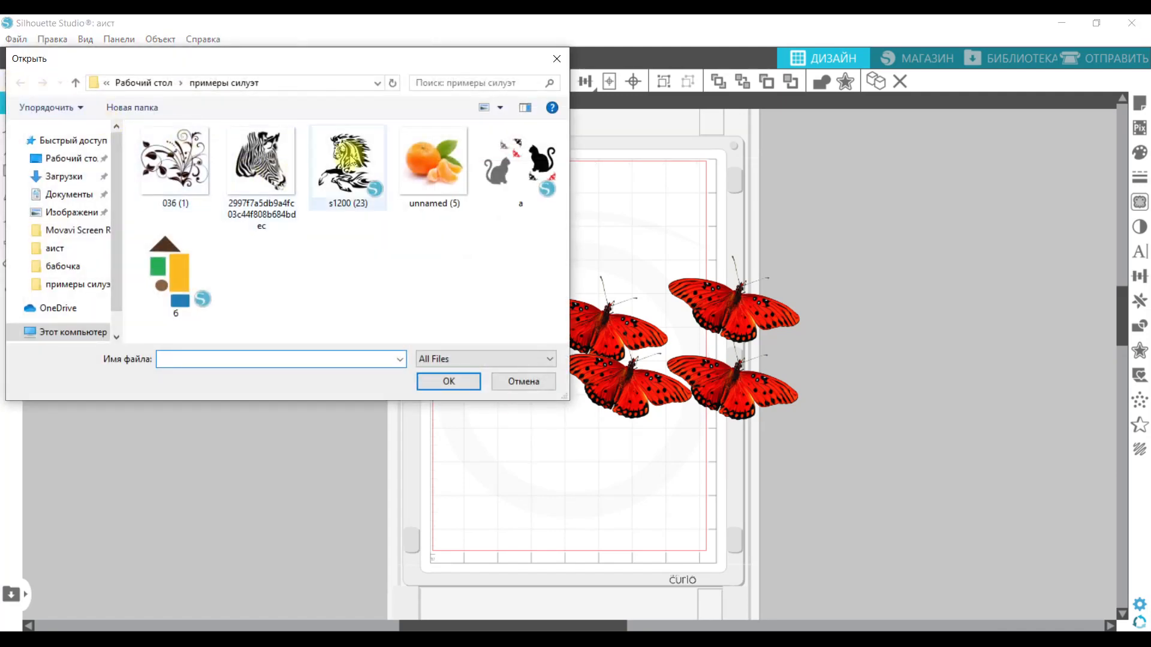
{"action": "left_click", "coordinate": [514, 173]}
{"action": "left_click", "coordinate": [446, 381]}
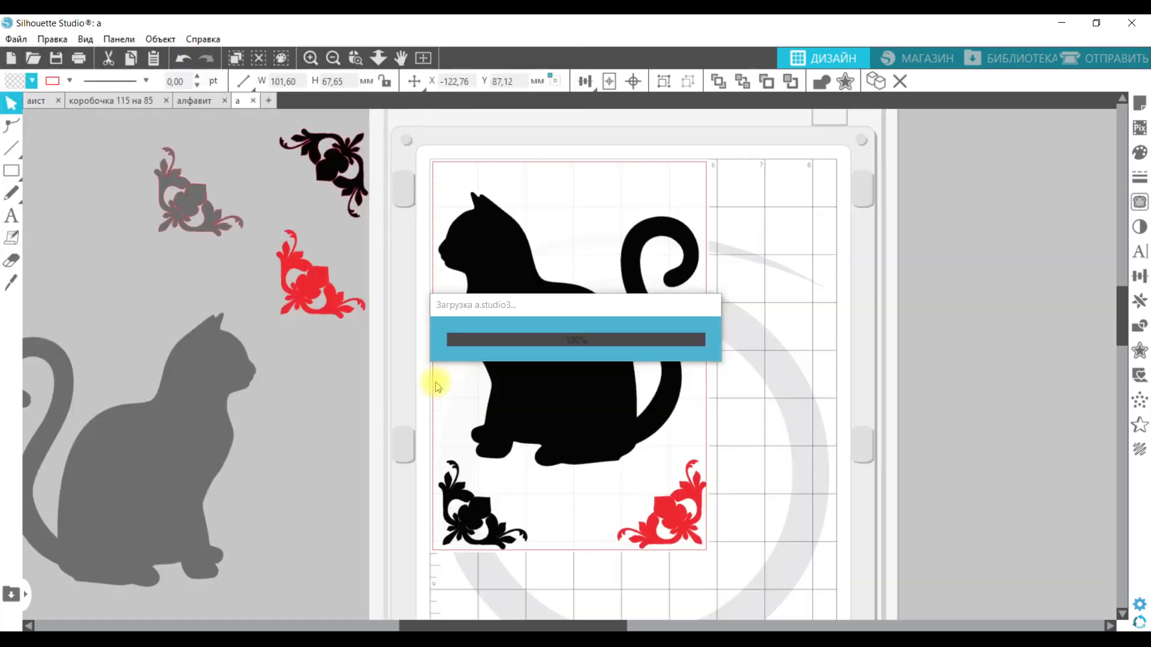
- Use Select by Color to select the shapes whose line colour is RGB (0,0,0)
{"action": "left_click", "coordinate": [281, 59]}
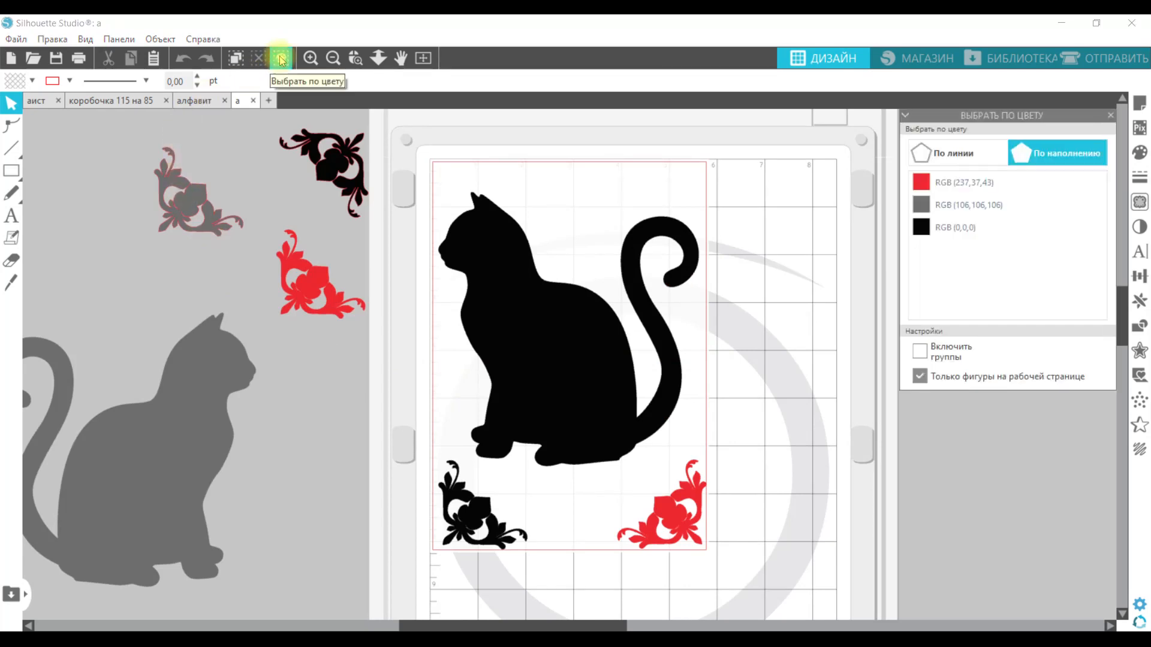
{"action": "left_click", "coordinate": [921, 163]}
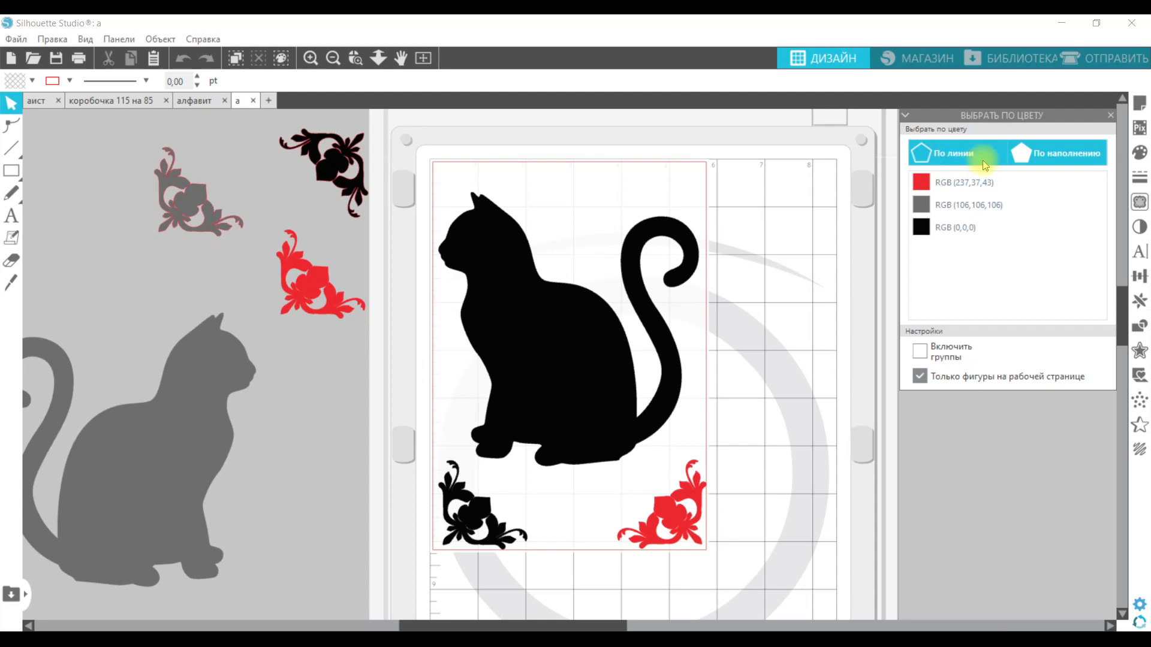
{"action": "left_click", "coordinate": [1052, 154]}
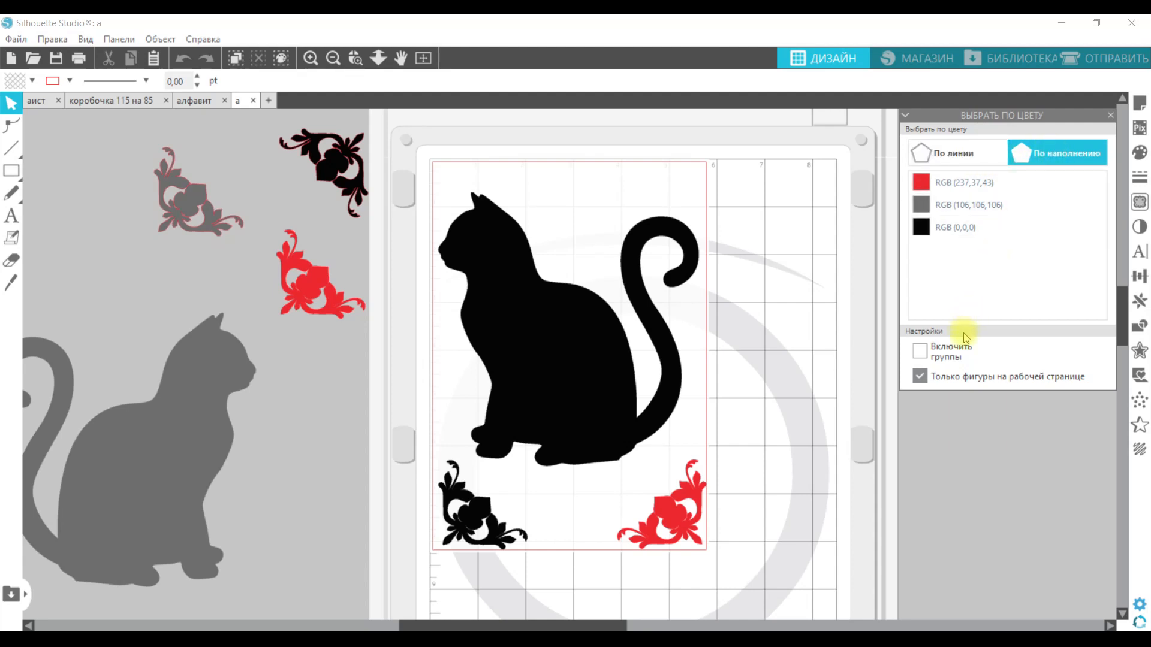
{"action": "left_click", "coordinate": [942, 160]}
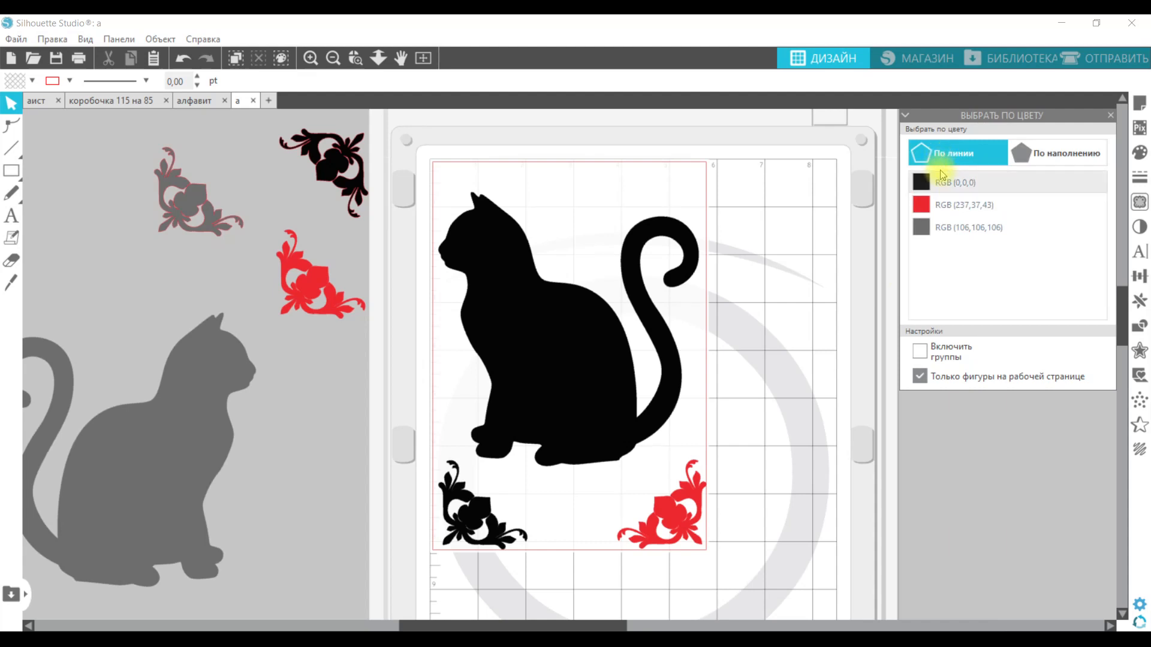
{"action": "left_click", "coordinate": [942, 185]}
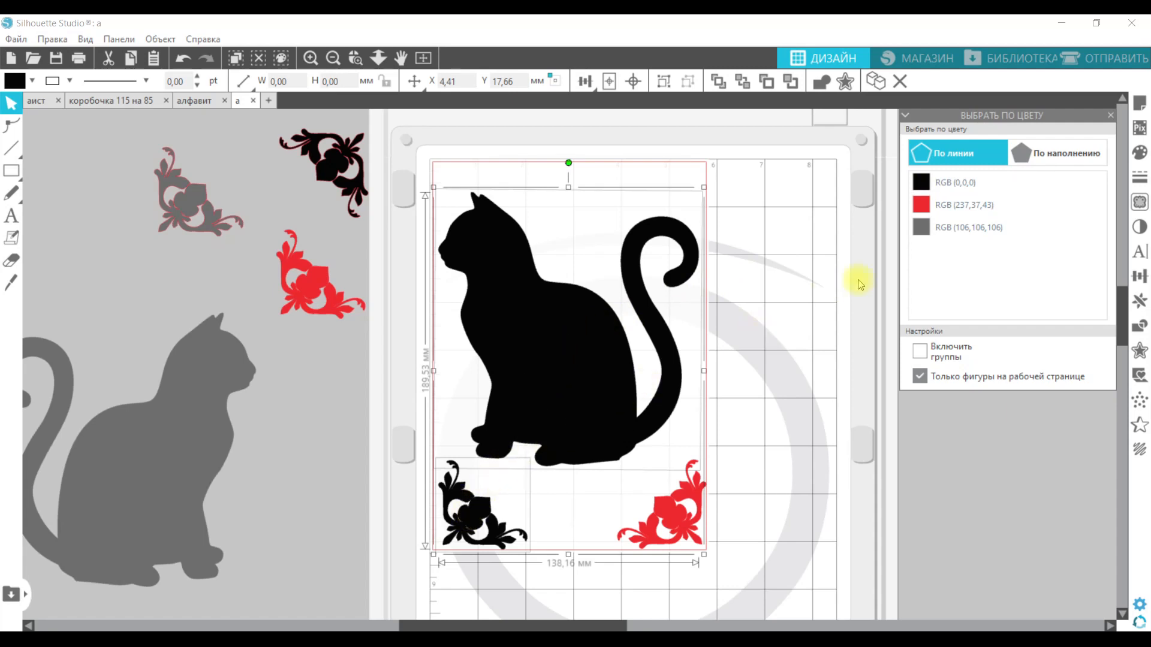
- Switch the colour selection to fill colour and select the shape filled with RGB (237,37,43)
{"action": "left_click", "coordinate": [1043, 153]}
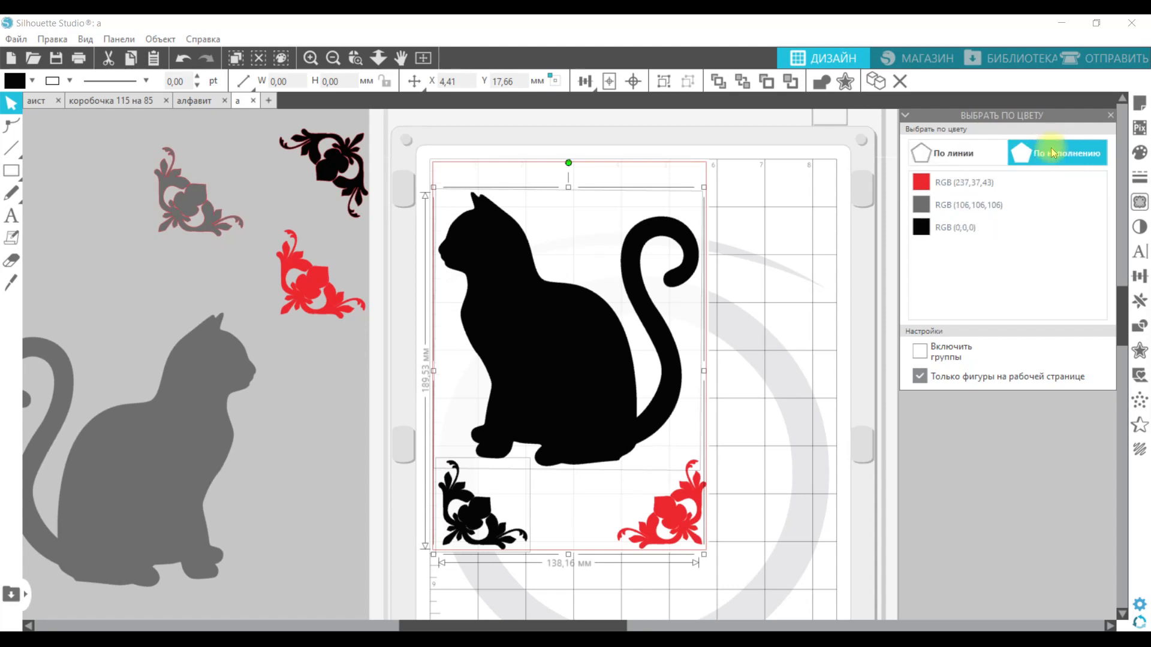
{"action": "left_click", "coordinate": [998, 181]}
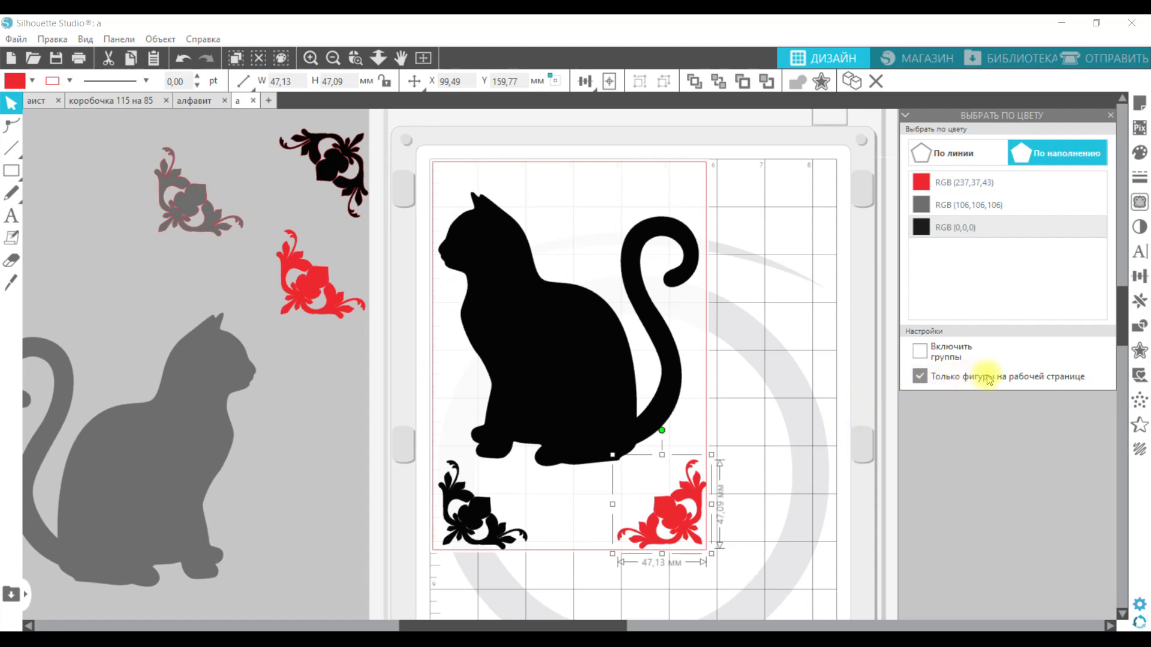
- Include groups and shapes outside the working page in the colour selection, and select everything filled with RGB (237,37,43)
{"action": "left_click", "coordinate": [918, 377]}
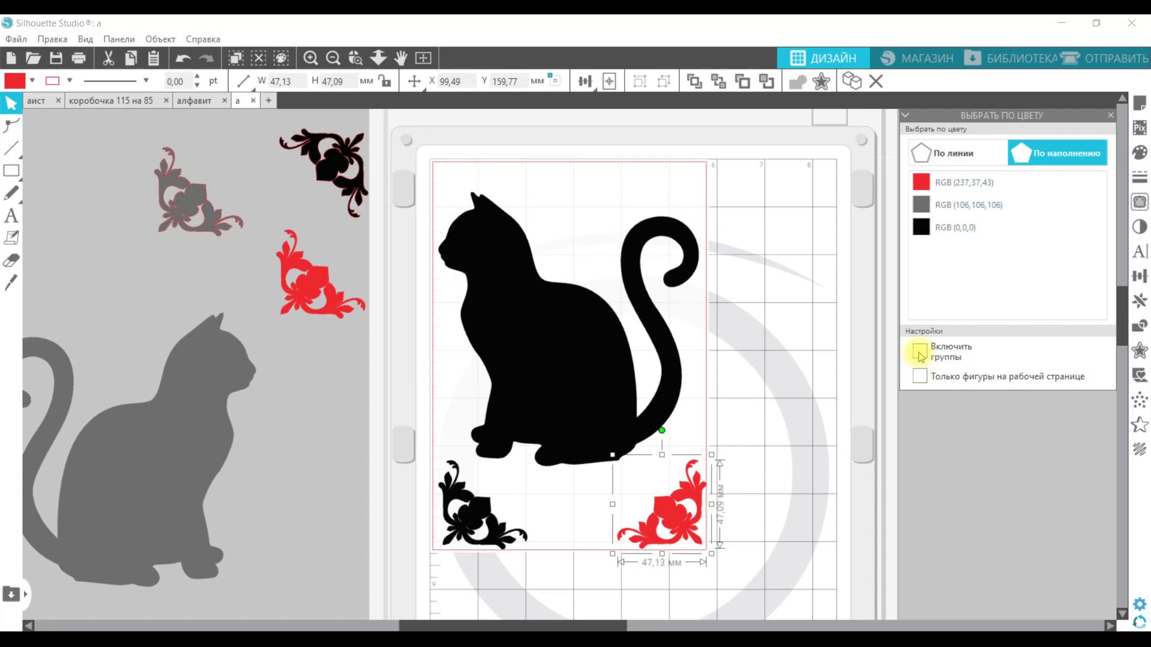
{"action": "left_click", "coordinate": [920, 354]}
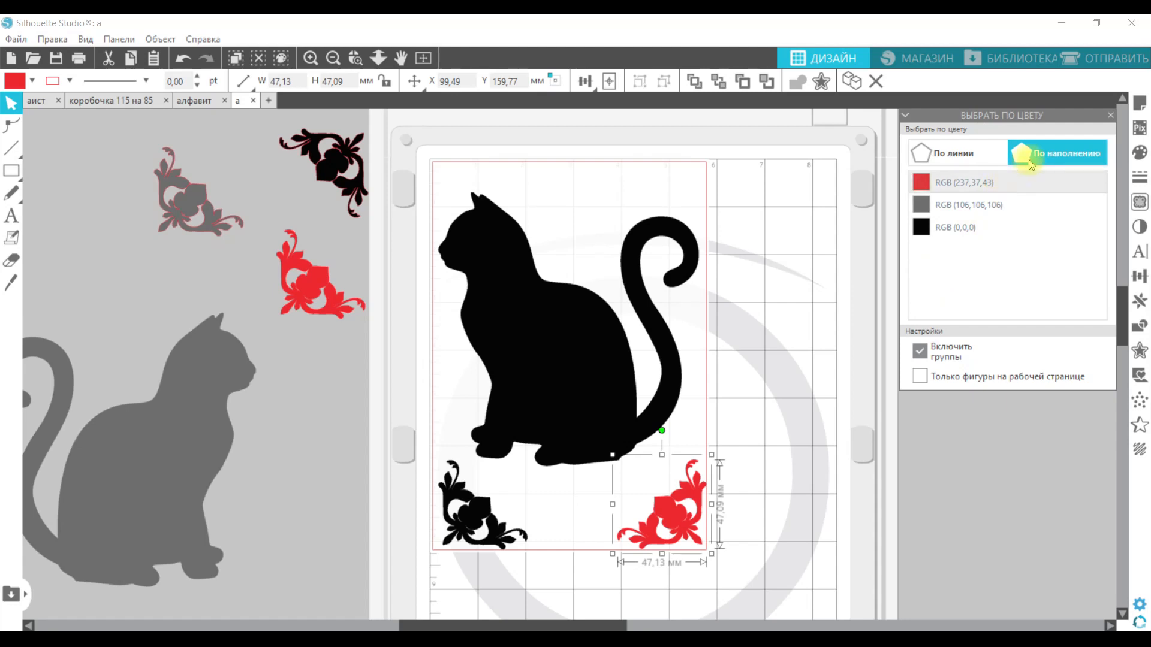
{"action": "left_click", "coordinate": [998, 191]}
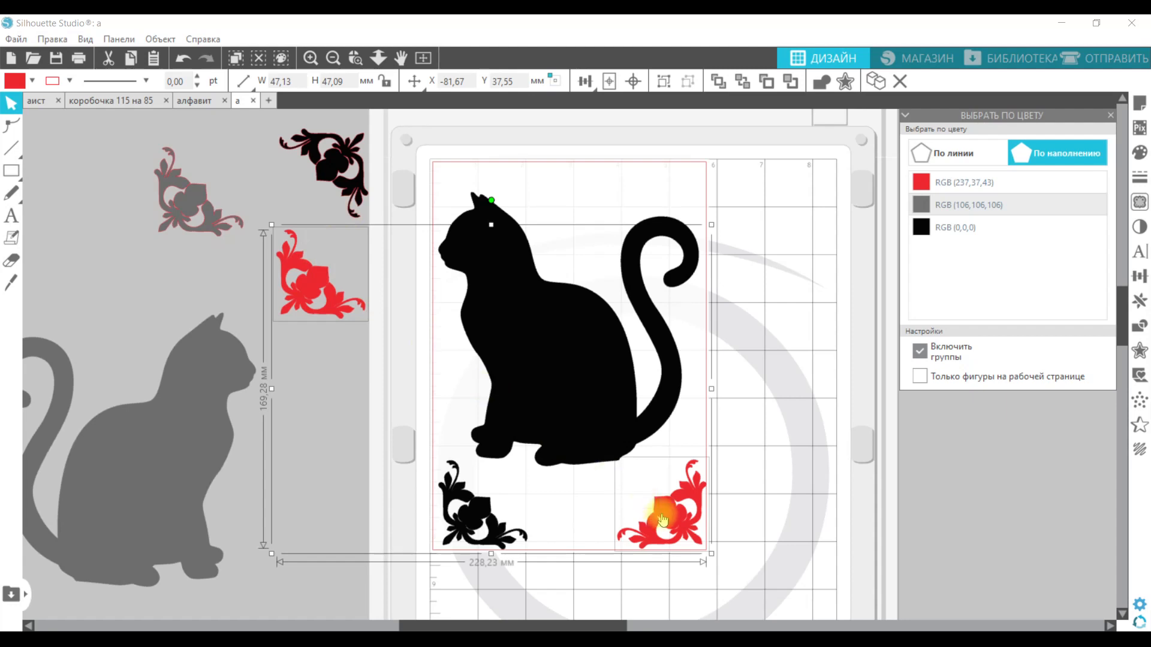
{"action": "left_click", "coordinate": [53, 39]}
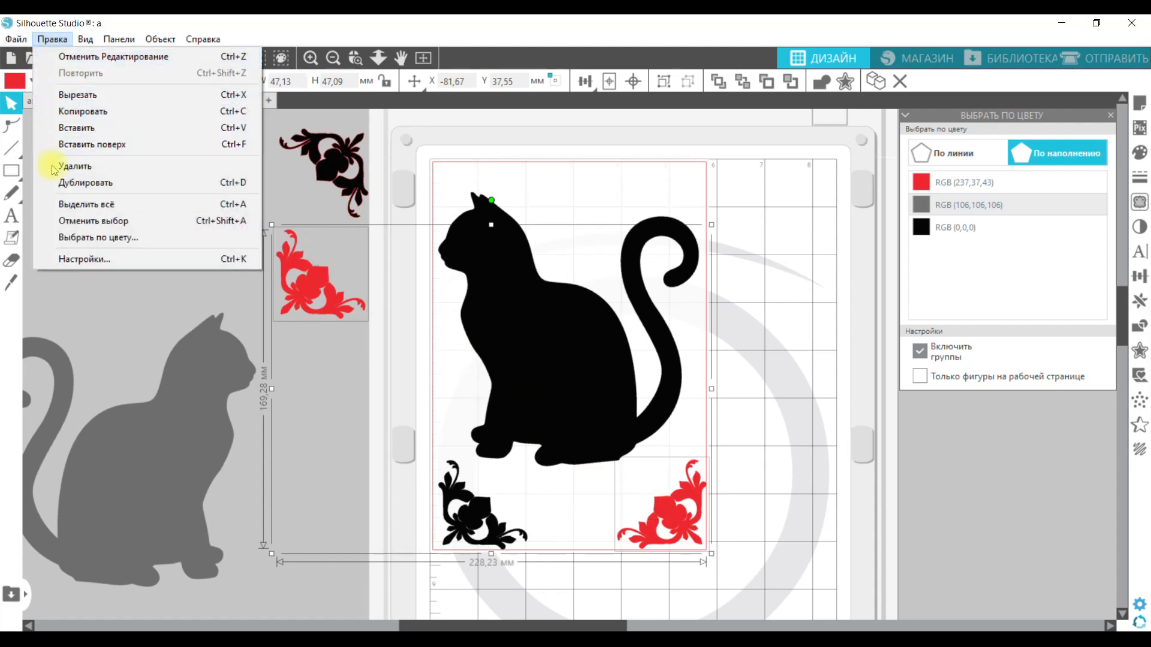
{"action": "left_click", "coordinate": [60, 238]}
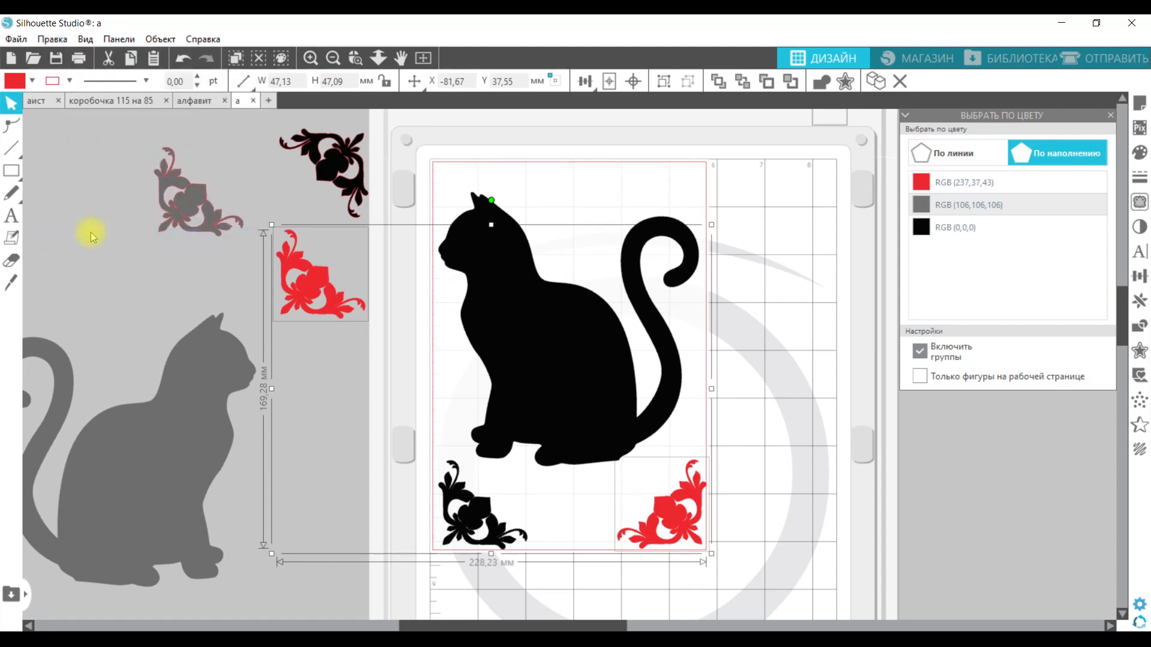
{"action": "left_click", "coordinate": [96, 134]}
- In the "аист" document, delete all butterflies except the leftmost one and move that one onto the middle of the page
{"action": "left_click", "coordinate": [31, 100]}
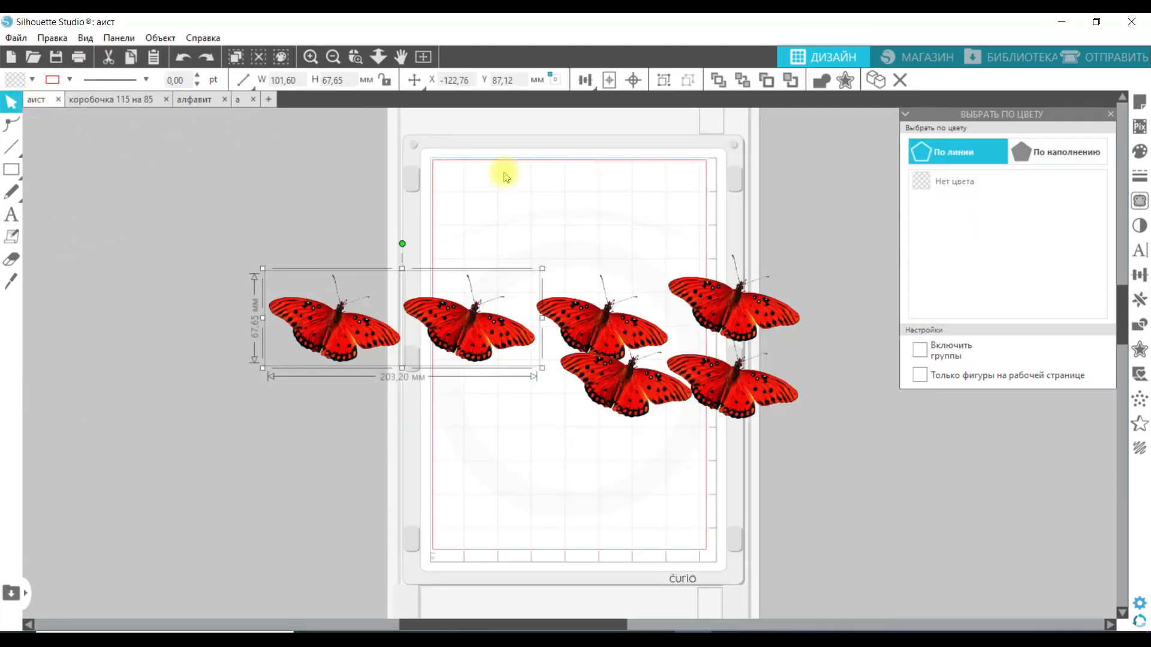
{"action": "left_click_drag", "start_coordinate": [422, 195], "coordinate": [506, 239]}
{"action": "left_click_drag", "start_coordinate": [612, 285], "coordinate": [722, 339]}
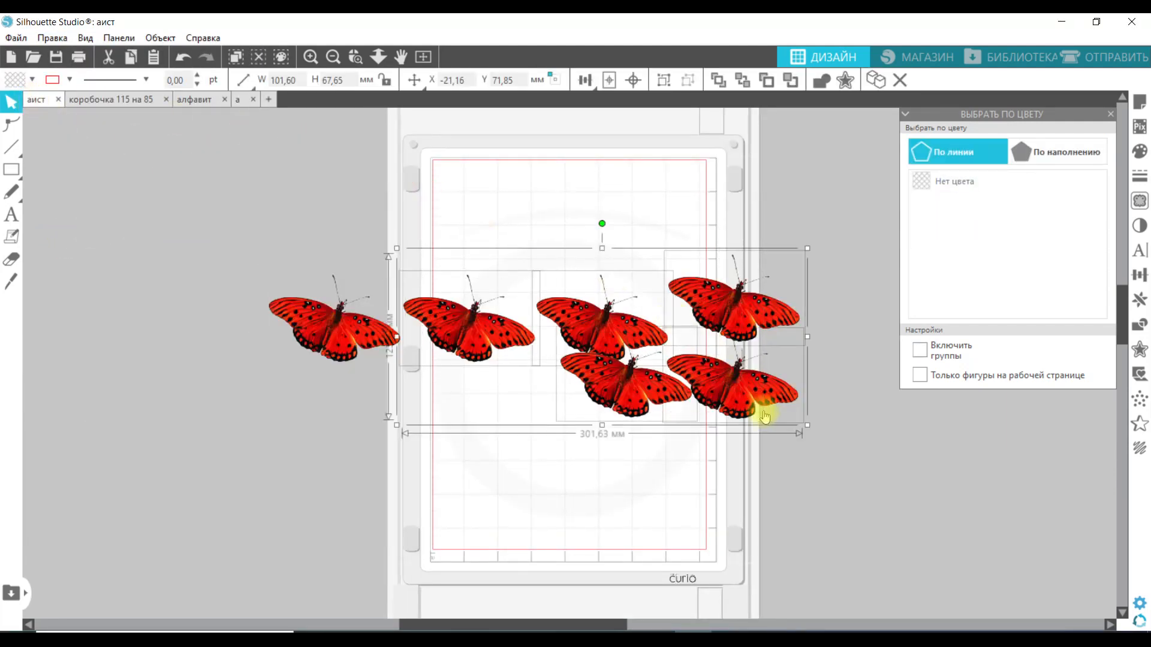
{"action": "key", "text": "Delete"}
{"action": "left_click_drag", "start_coordinate": [332, 324], "coordinate": [577, 322]}
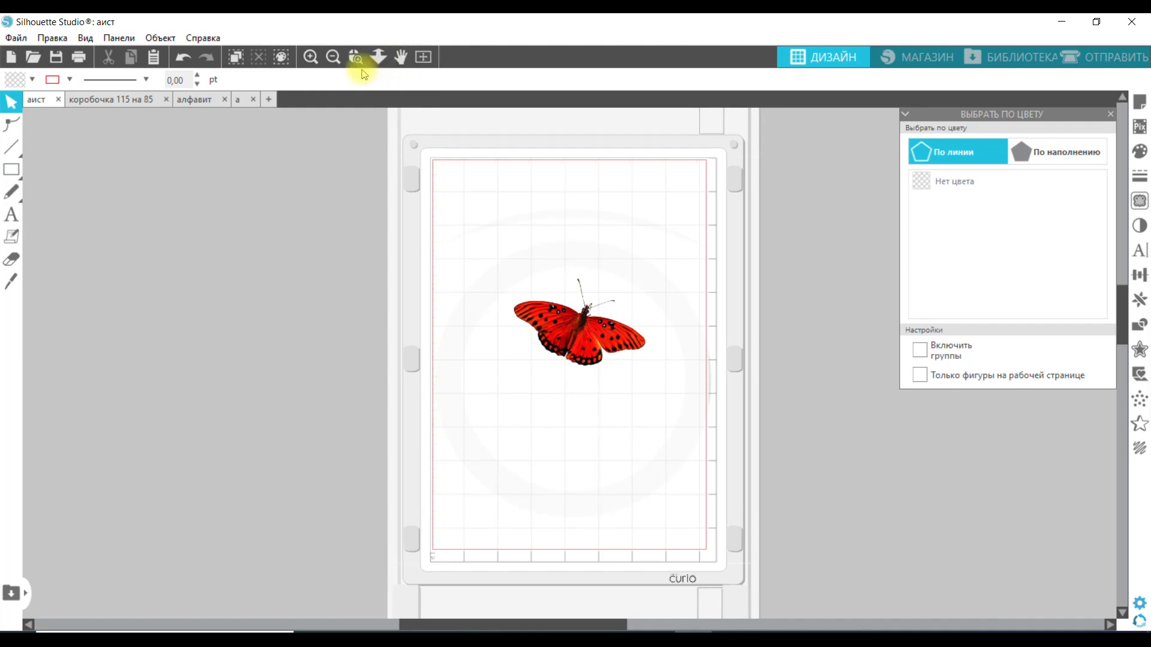
- Zoom in on the butterfly by three increments
{"action": "left_click", "coordinate": [310, 57]}
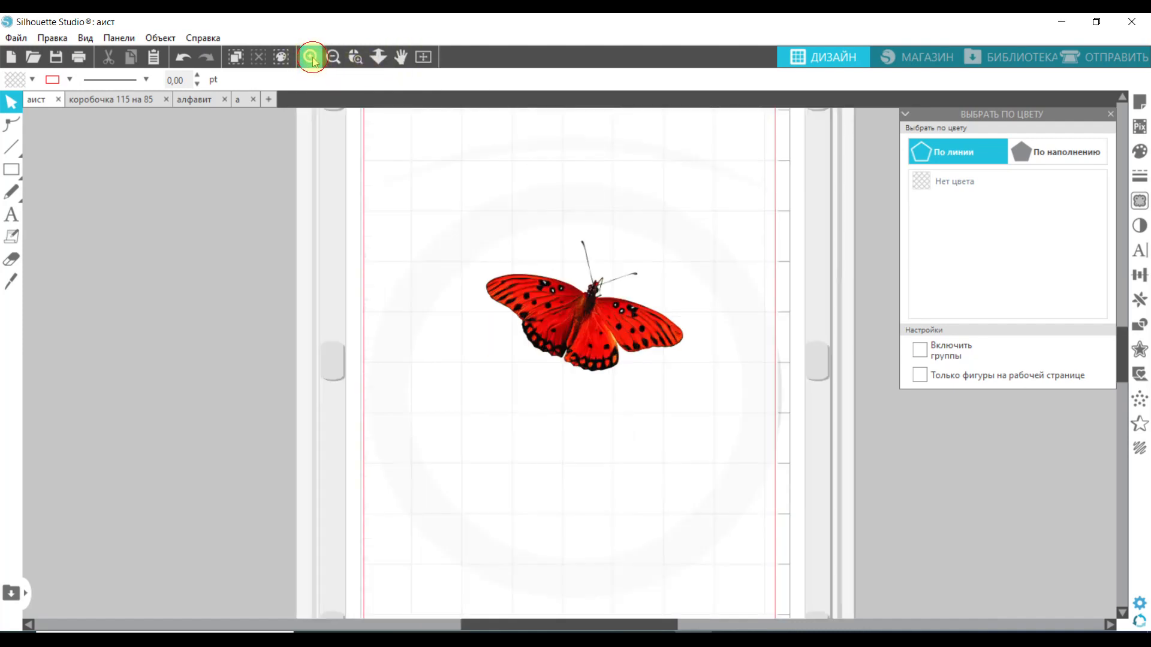
{"action": "left_click", "coordinate": [310, 57]}
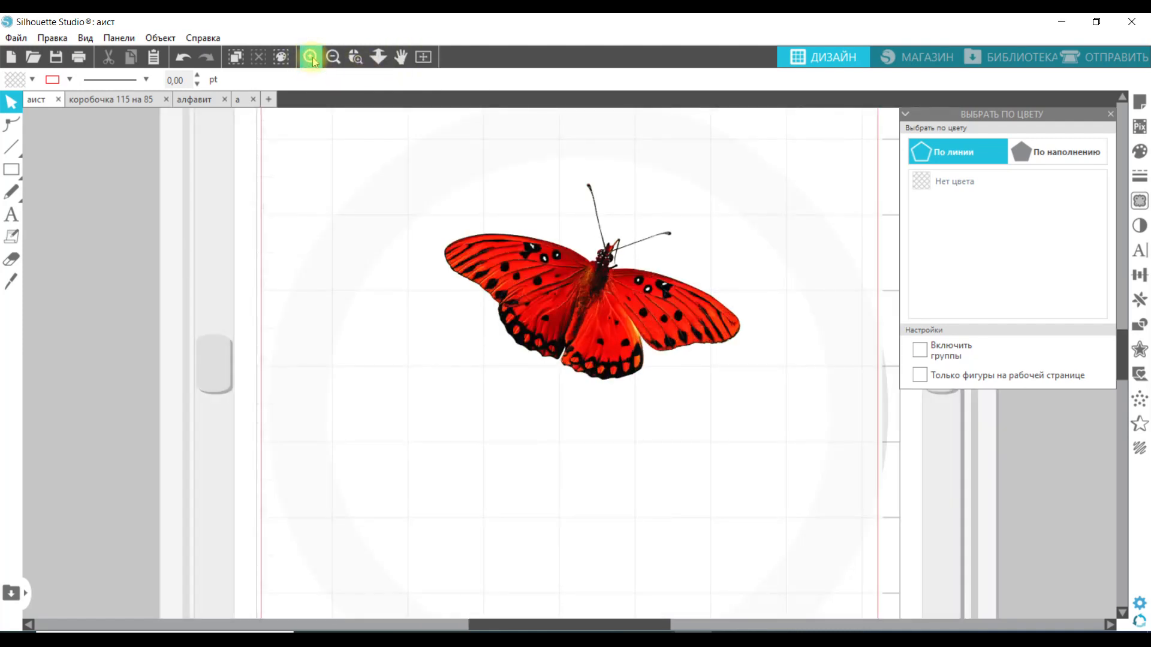
{"action": "left_click", "coordinate": [311, 57]}
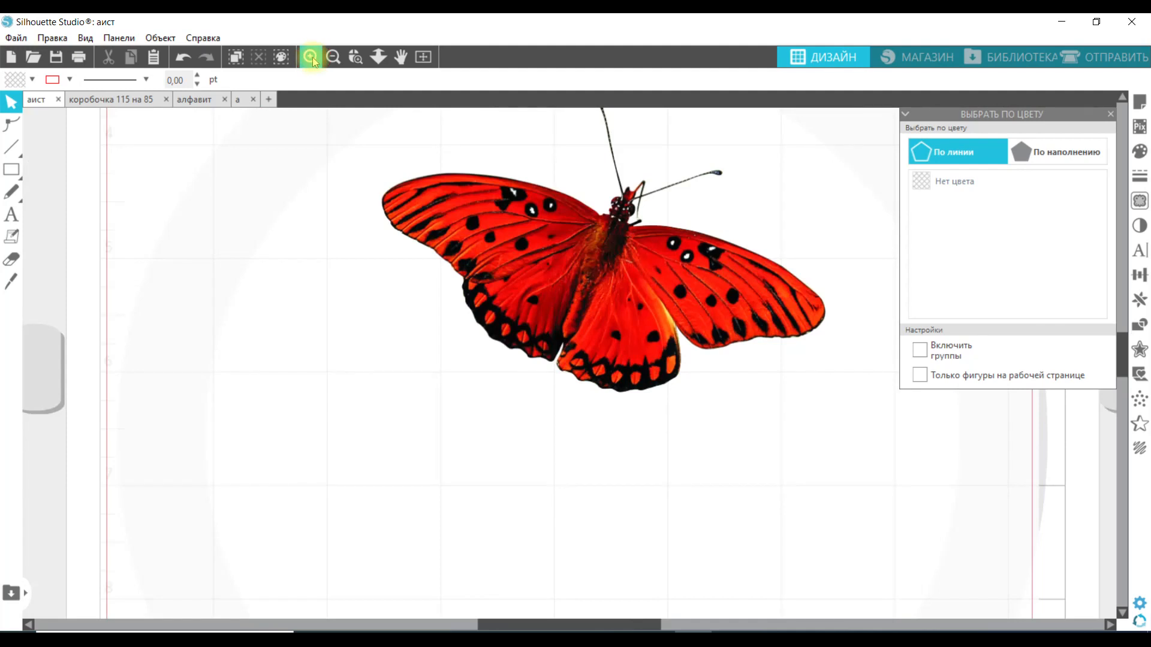
- Zoom out by five increments until the entire cutting base appears small in the workspace
{"action": "left_click", "coordinate": [332, 58]}
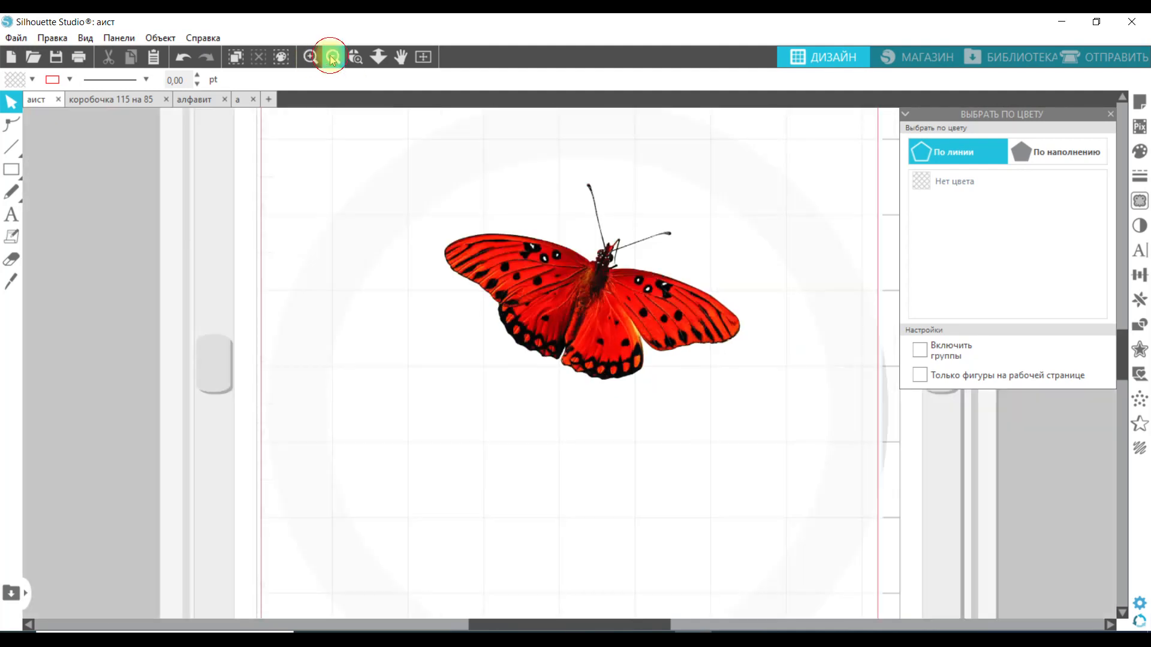
{"action": "left_click", "coordinate": [332, 57]}
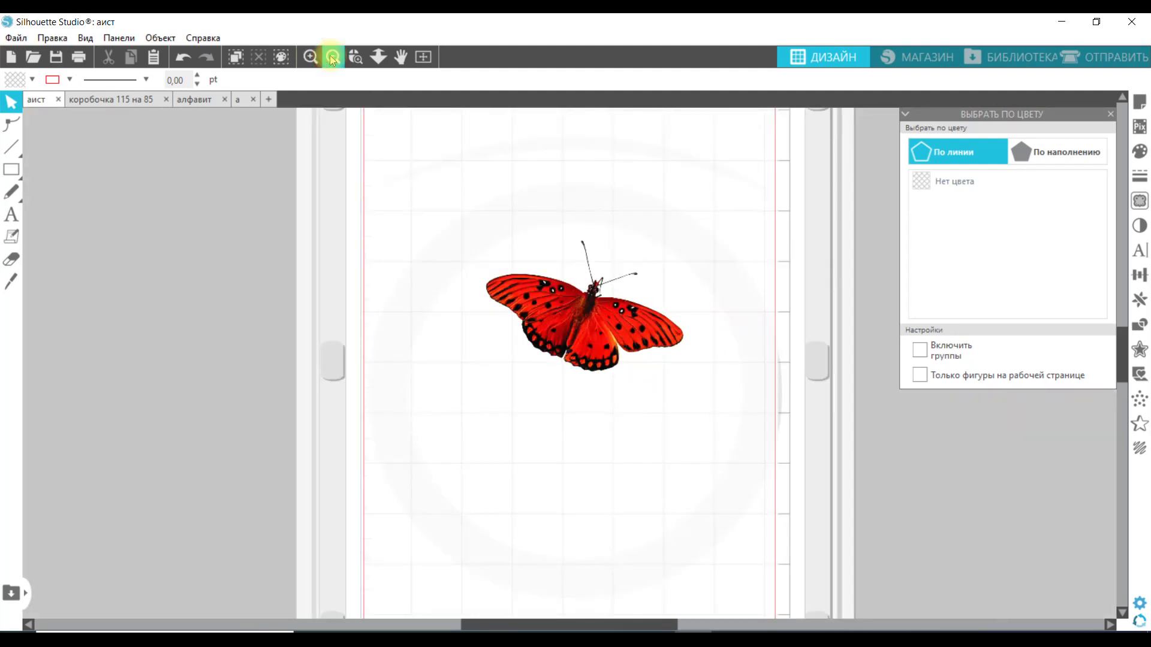
{"action": "left_click", "coordinate": [333, 57]}
{"action": "left_click", "coordinate": [333, 58]}
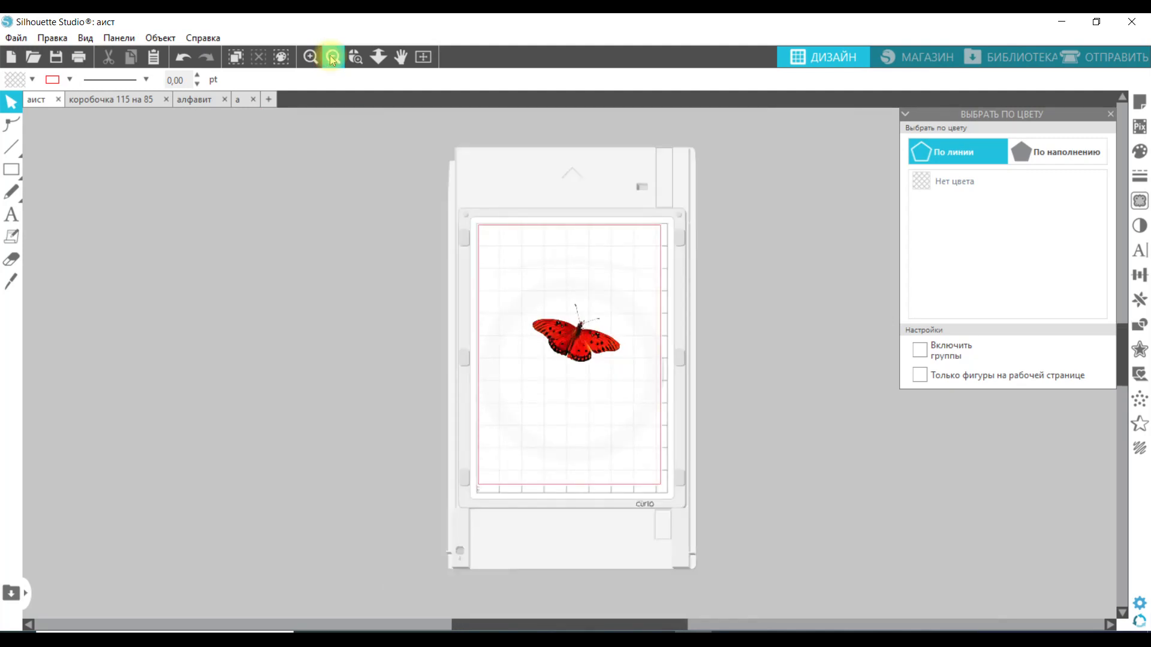
{"action": "left_click", "coordinate": [333, 57]}
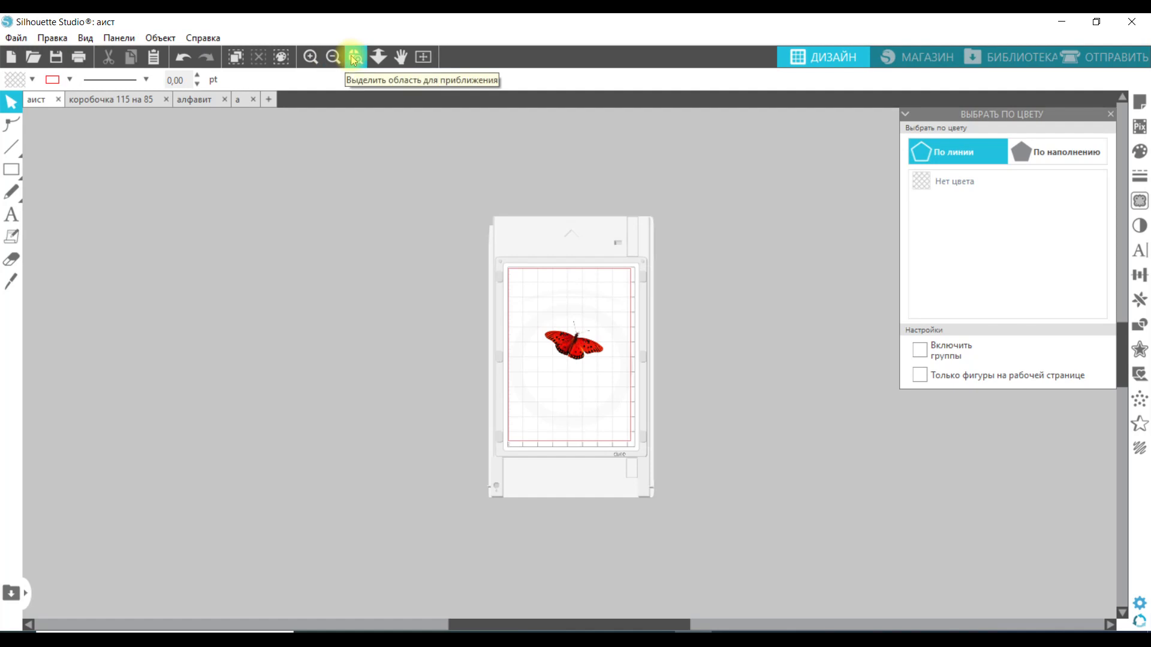
- Zoom to a selected area around the butterfly, and zoom again to a smaller area covering its left wing
{"action": "left_click", "coordinate": [353, 58]}
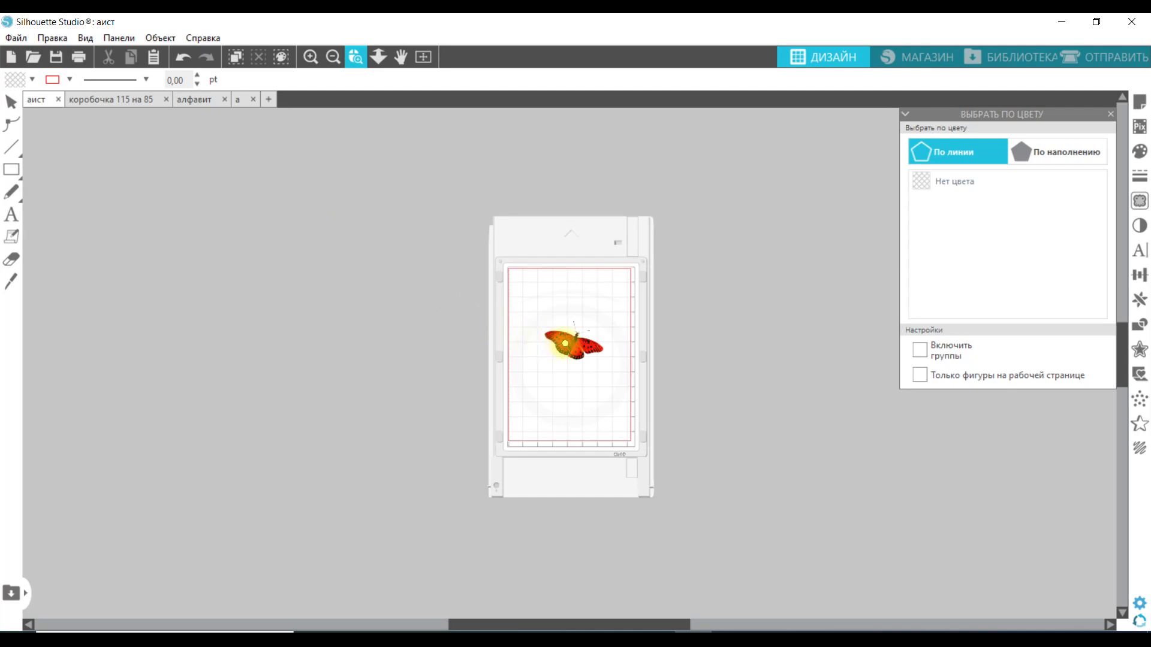
{"action": "left_click", "coordinate": [565, 343]}
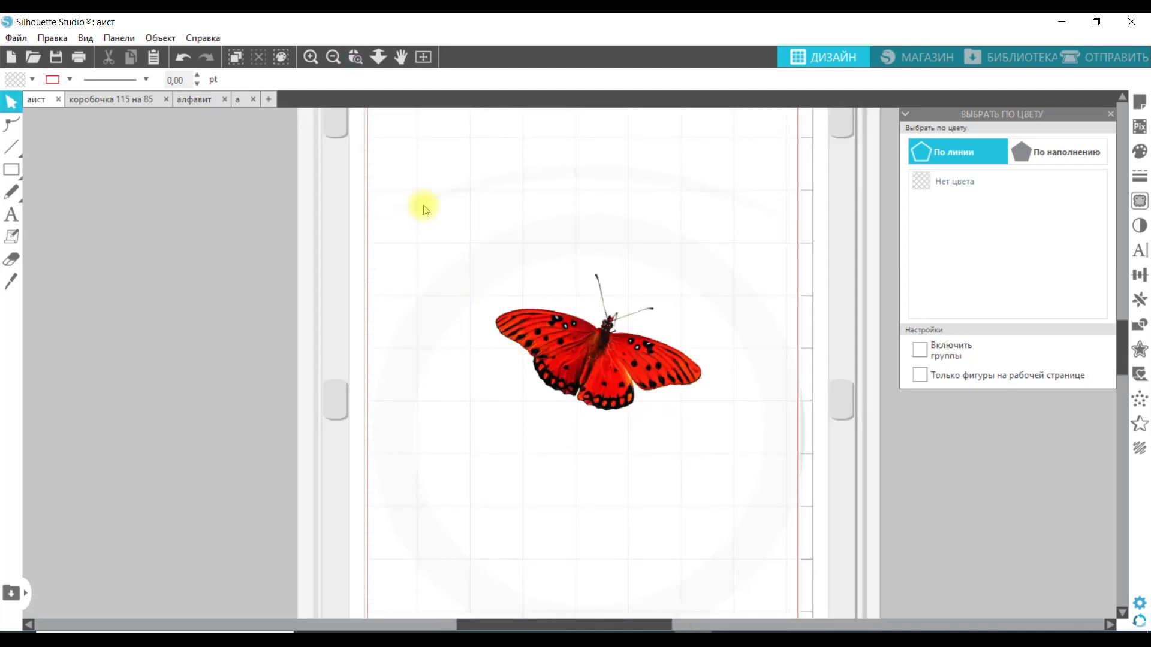
{"action": "left_click", "coordinate": [355, 57]}
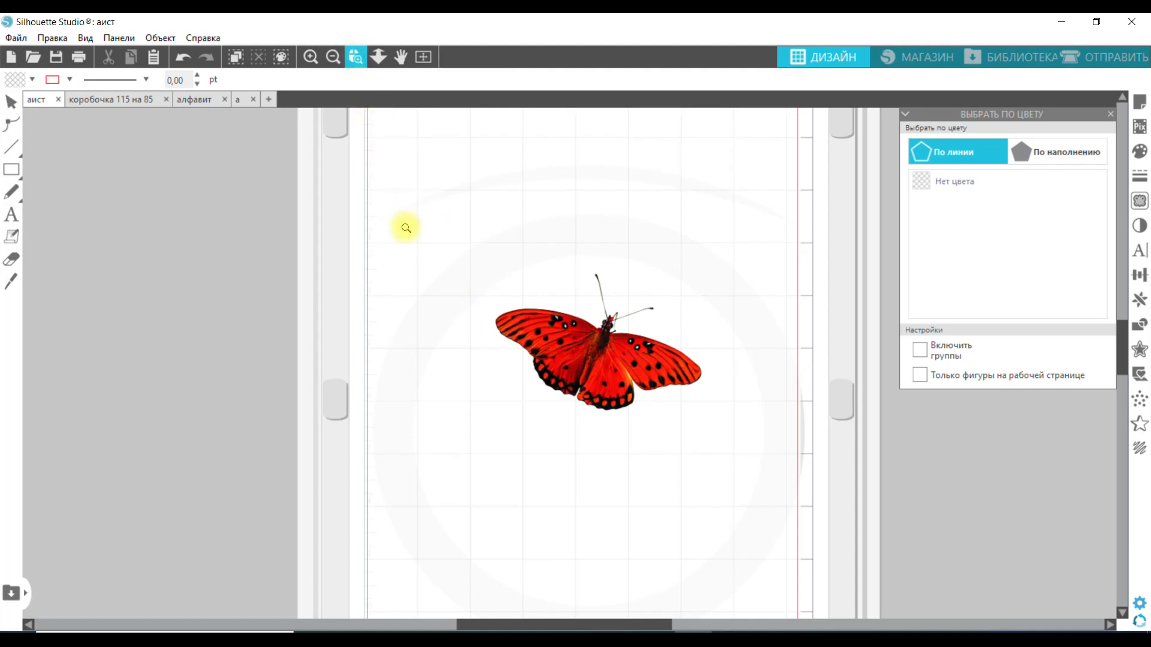
{"action": "left_click_drag", "start_coordinate": [396, 247], "coordinate": [566, 385]}
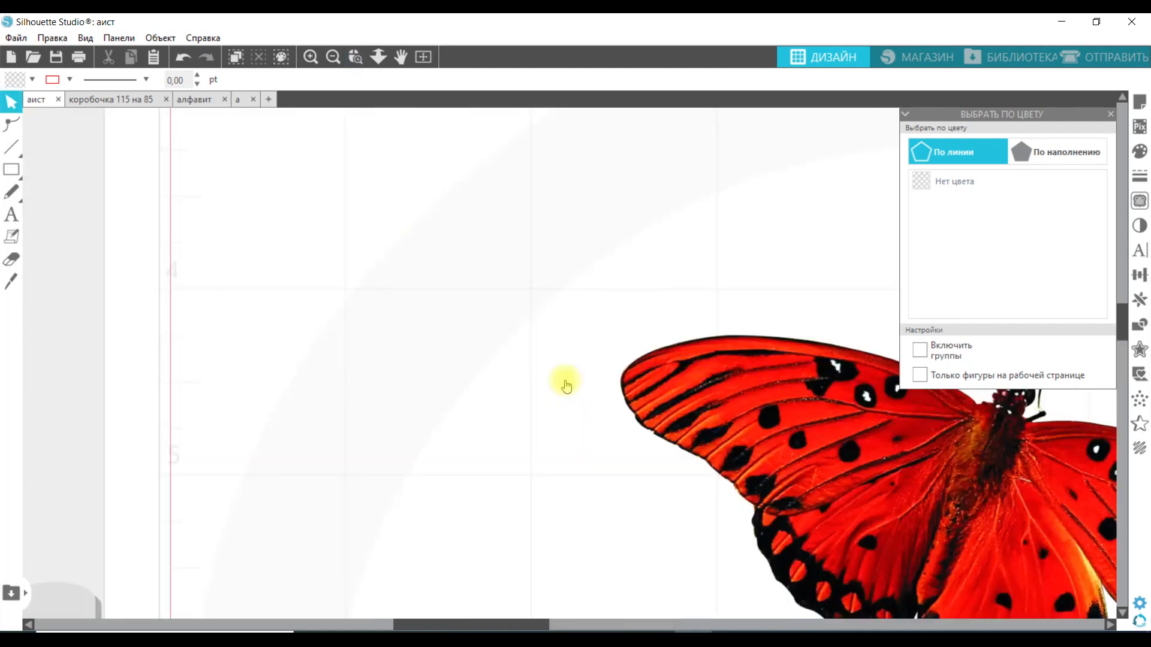
- Use the dynamic Zoom tool to scale the view out until the whole butterfly is visible
{"action": "left_click", "coordinate": [379, 57]}
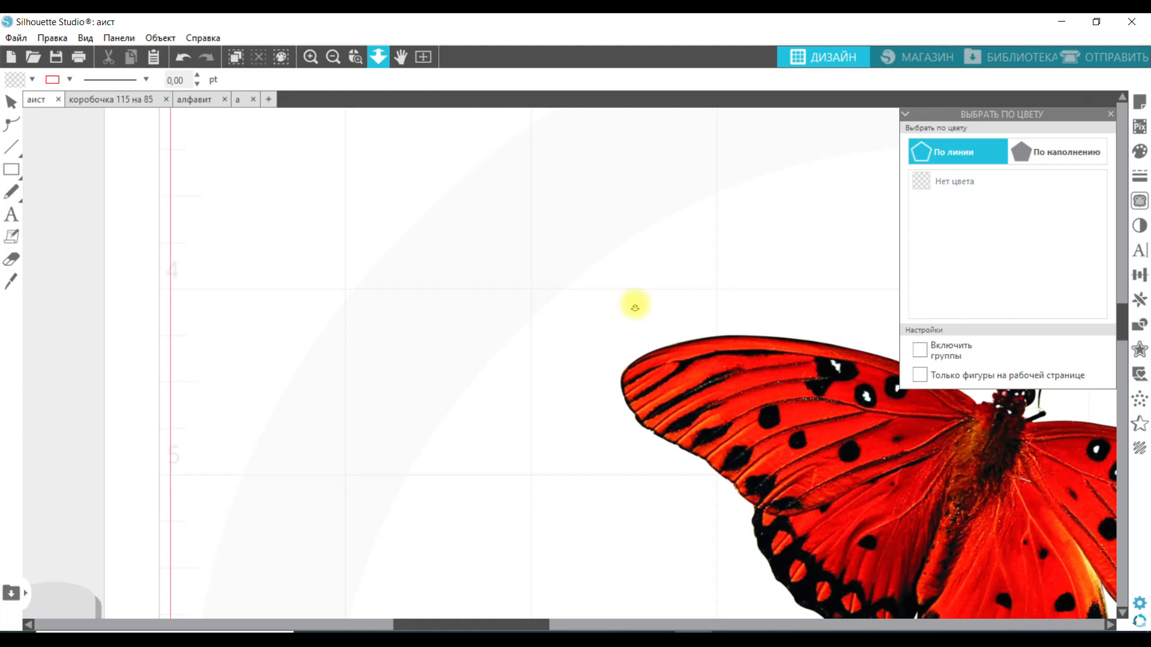
{"action": "left_click_drag", "start_coordinate": [635, 307], "coordinate": [677, 93]}
{"action": "mouse_move", "coordinate": [675, 72]}
{"action": "left_mouse_down"}
{"action": "mouse_move", "coordinate": [673, 102]}
{"action": "mouse_move", "coordinate": [666, 83]}
{"action": "left_mouse_up"}
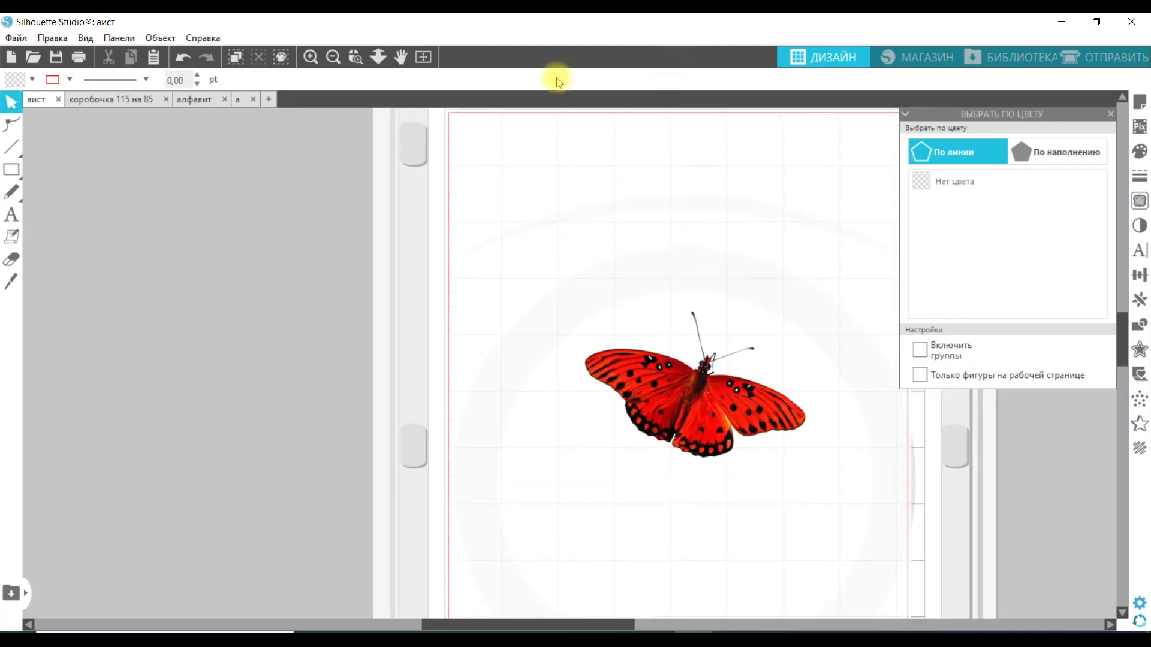
- Pan the work area down and sideways with the Pan tool, and fit the page to the window
{"action": "left_click", "coordinate": [403, 60]}
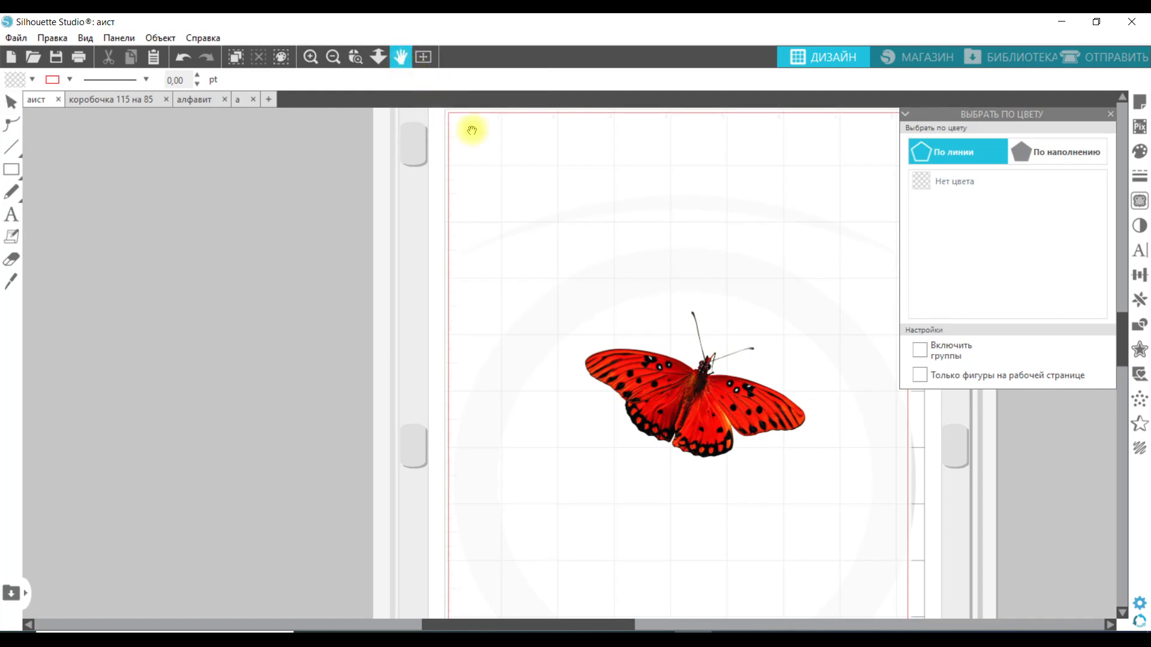
{"action": "scroll", "coordinate": [546, 221], "scroll_direction": "down", "scroll_amount": 1}
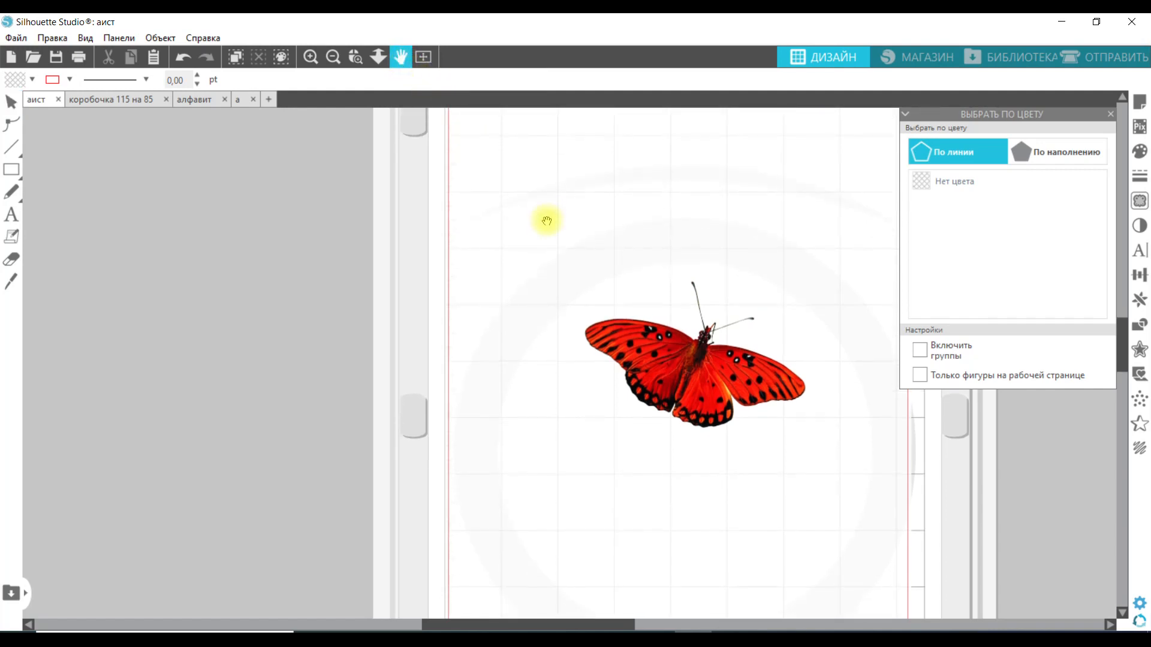
{"action": "scroll", "coordinate": [546, 221], "scroll_direction": "down", "scroll_amount": 4}
{"action": "scroll", "coordinate": [546, 220], "scroll_direction": "left", "scroll_amount": 4}
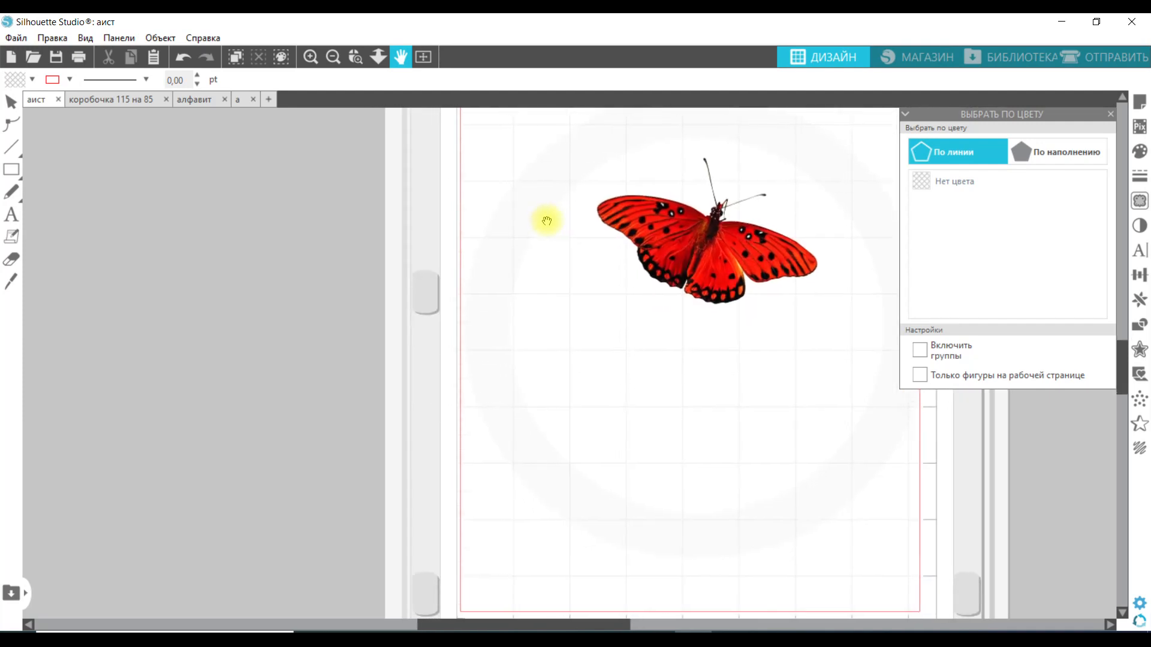
{"action": "scroll", "coordinate": [547, 221], "scroll_direction": "left", "scroll_amount": 1}
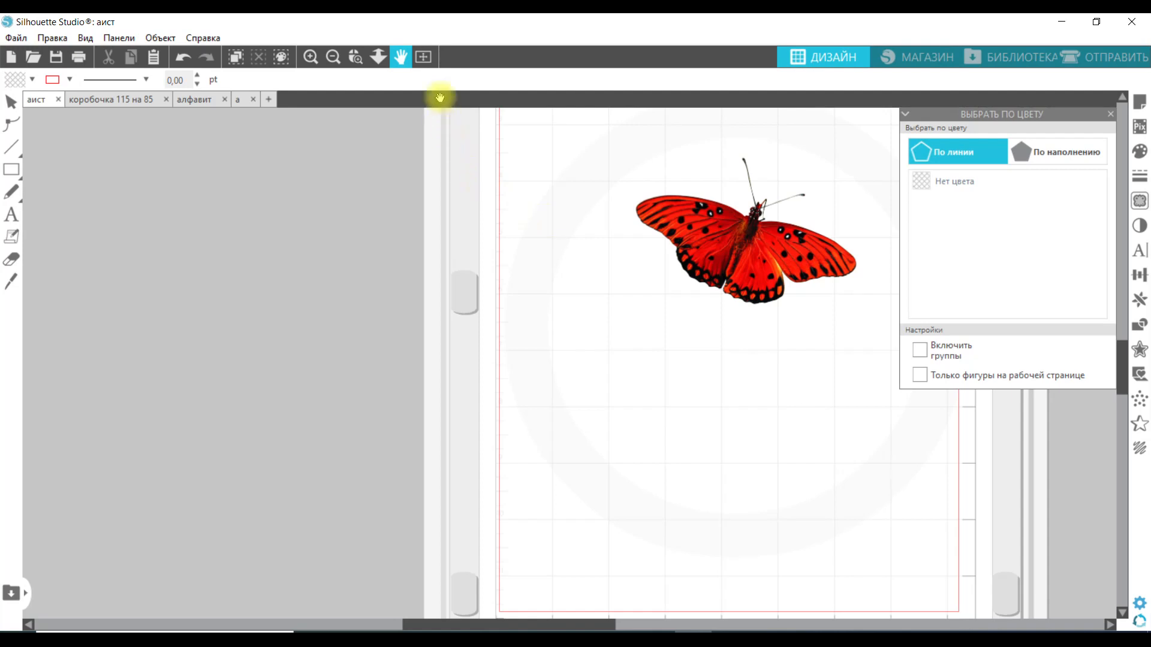
{"action": "left_click", "coordinate": [429, 63]}
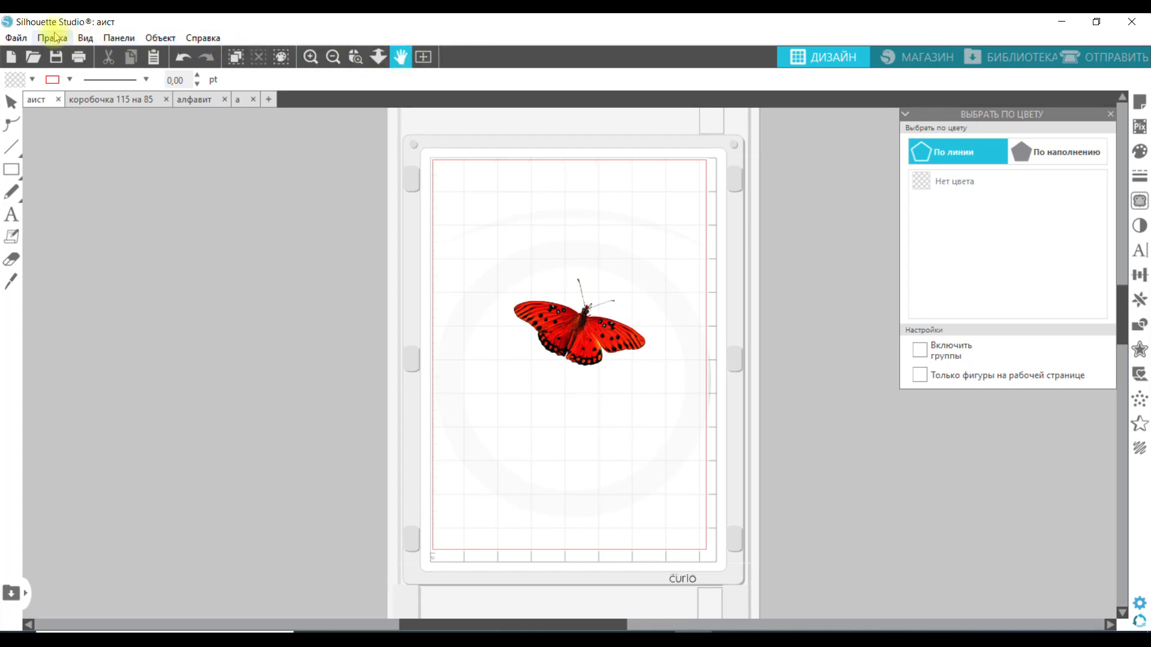
- Set the view scale to 150% and return it to fit the page to the window
{"action": "left_click", "coordinate": [85, 38]}
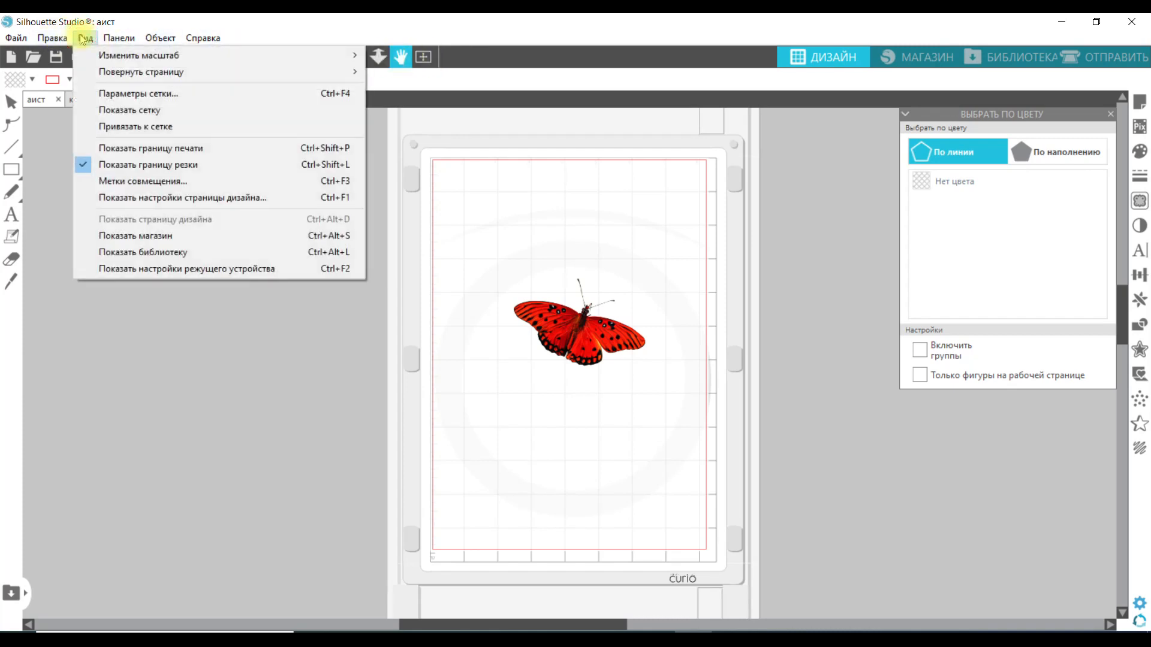
{"action": "mouse_move", "coordinate": [86, 56]}
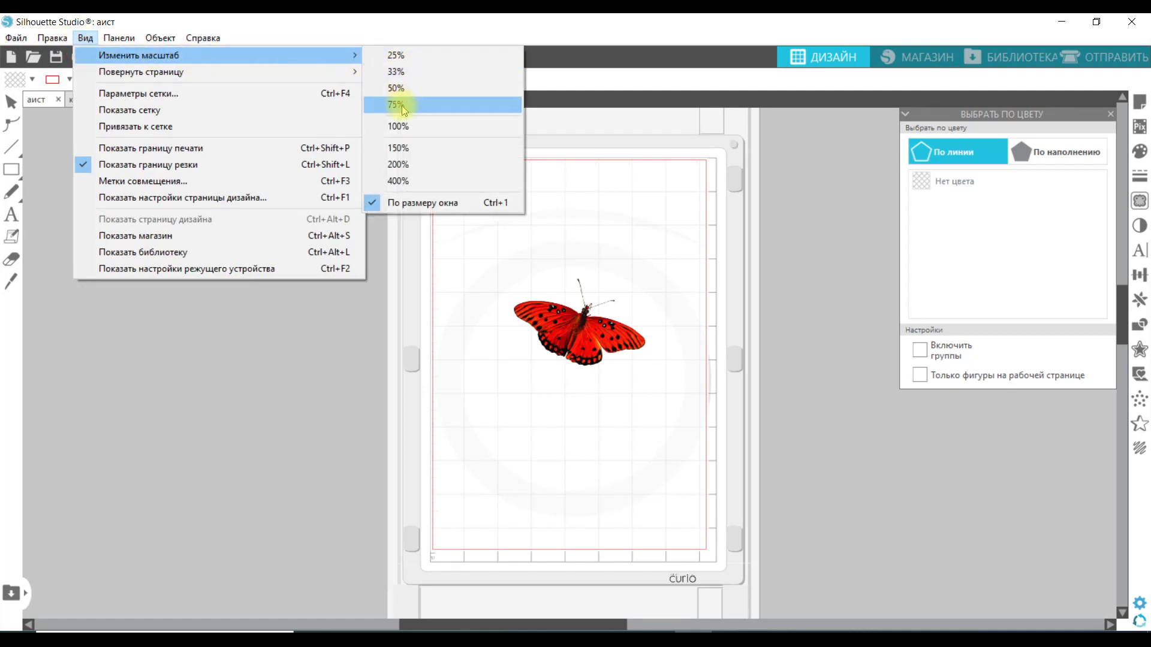
{"action": "left_click", "coordinate": [398, 148]}
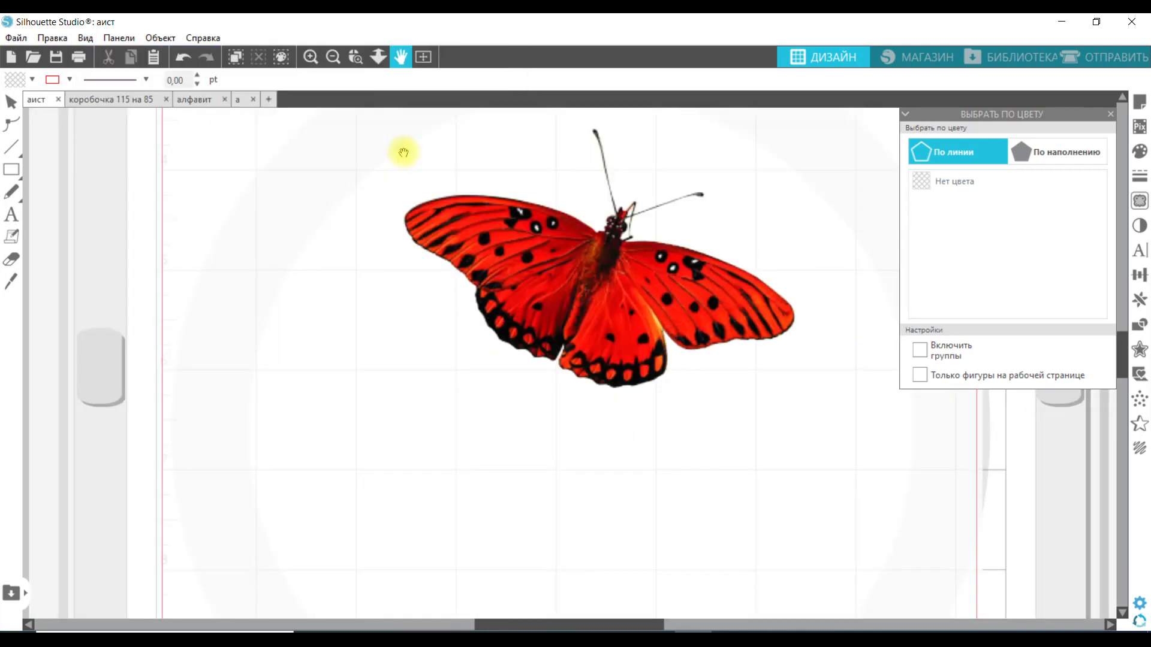
{"action": "key", "text": "super+plus"}
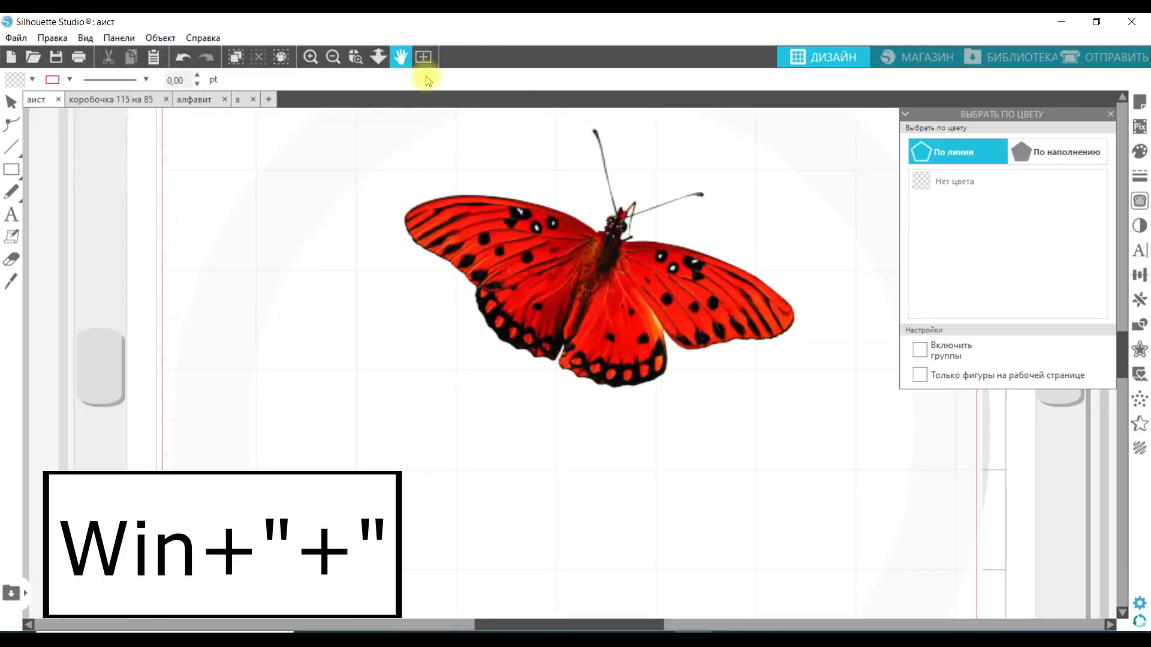
{"action": "left_click", "coordinate": [424, 57]}
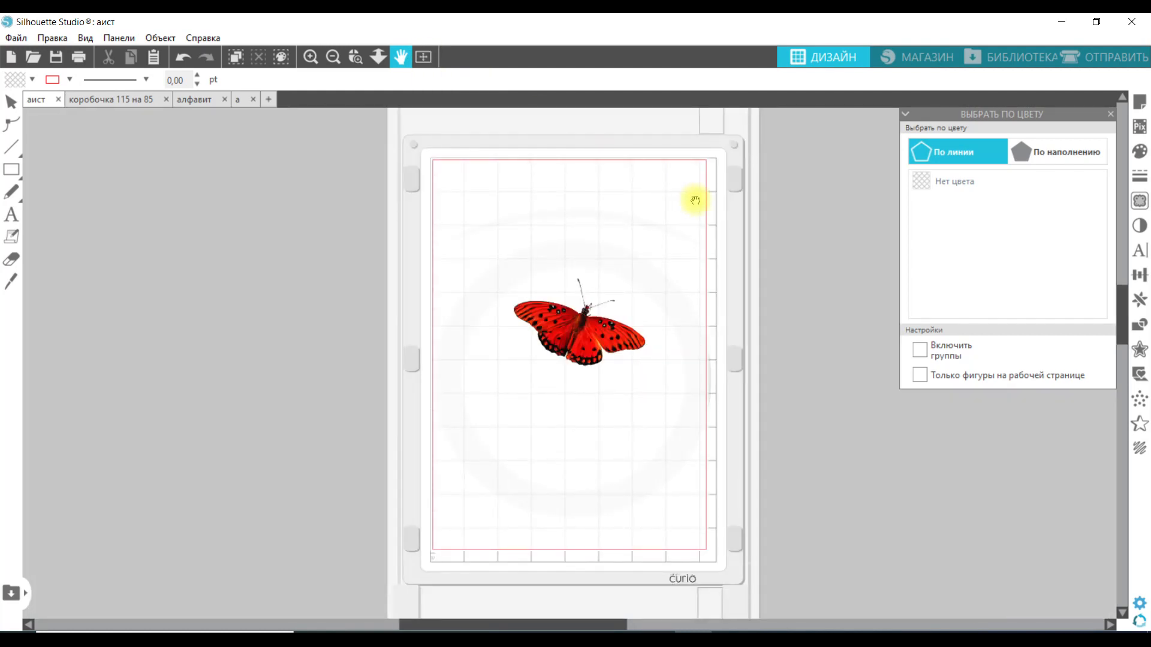
- Delete the butterfly from the page and close the Select by Color settings
{"action": "left_click", "coordinate": [548, 318]}
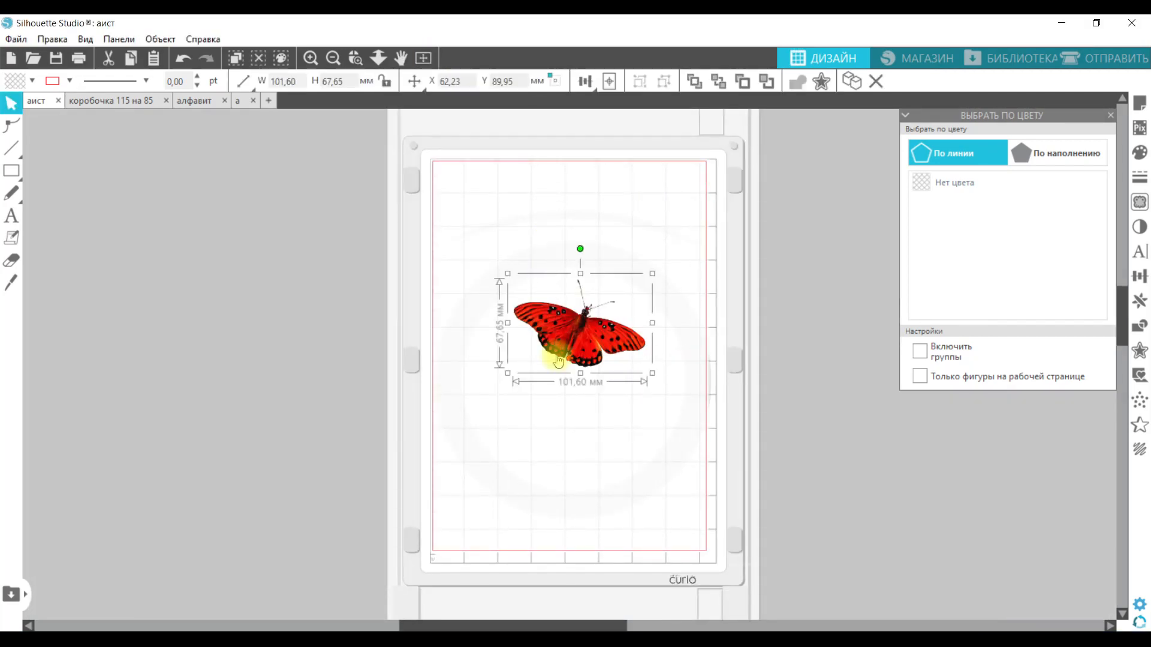
{"action": "key", "text": "Delete"}
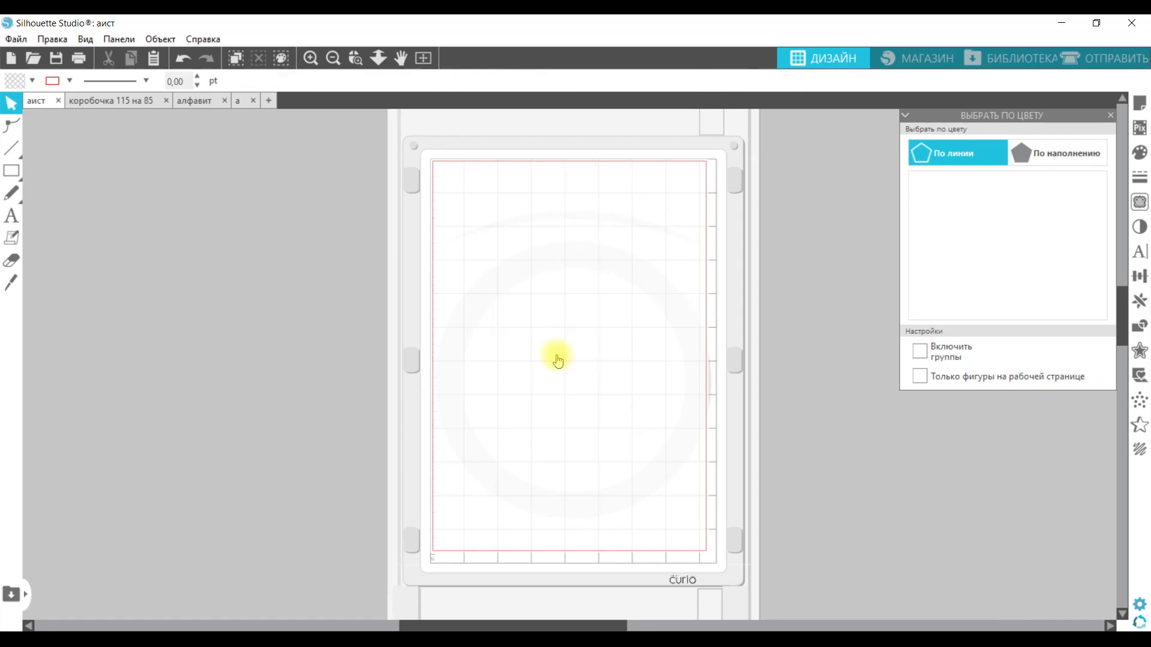
{"action": "left_click", "coordinate": [1111, 115]}
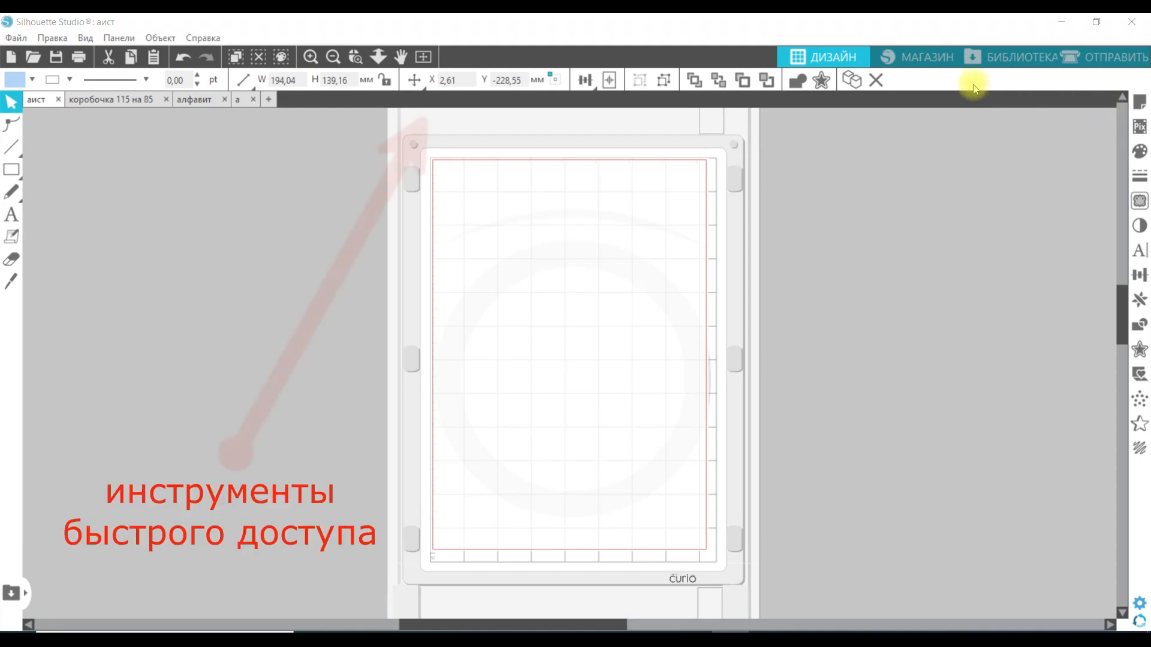
- Center the blue oval "Силуэт Макет" logo on the page and deselect it
{"action": "left_click", "coordinate": [610, 80]}
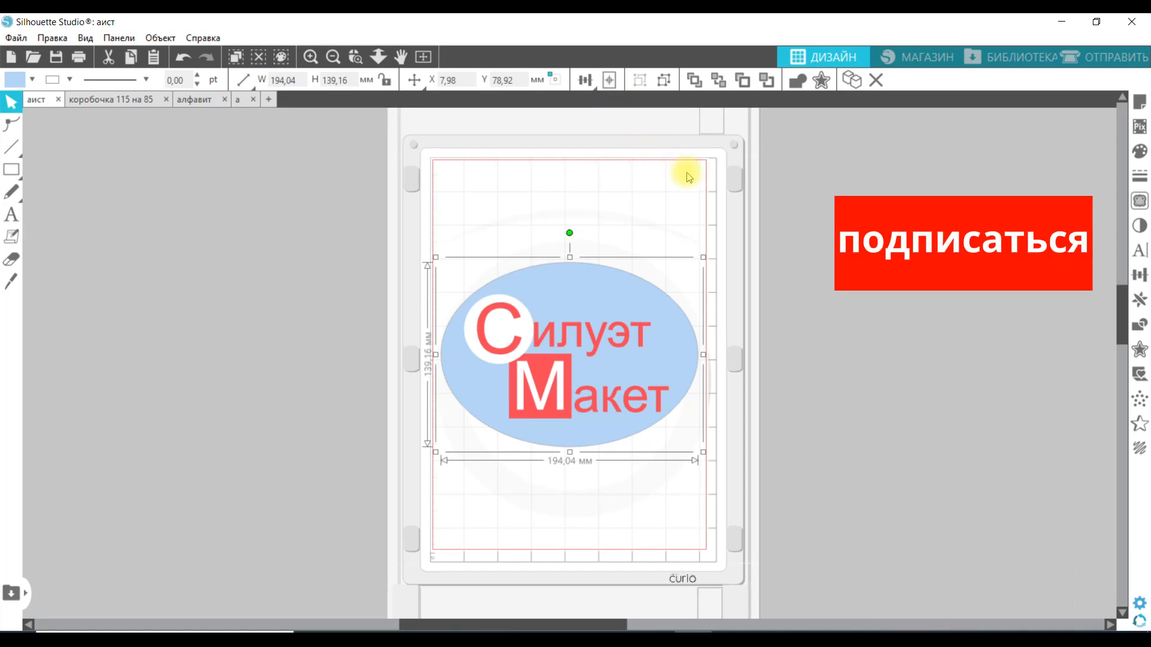
{"action": "left_click", "coordinate": [700, 532]}
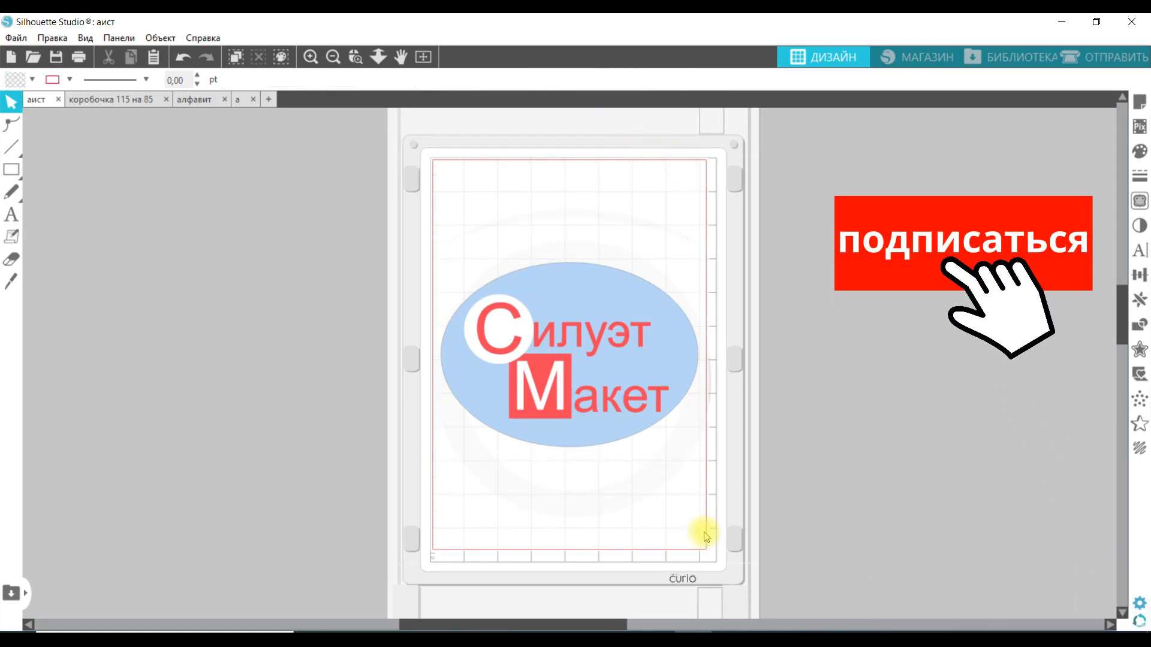